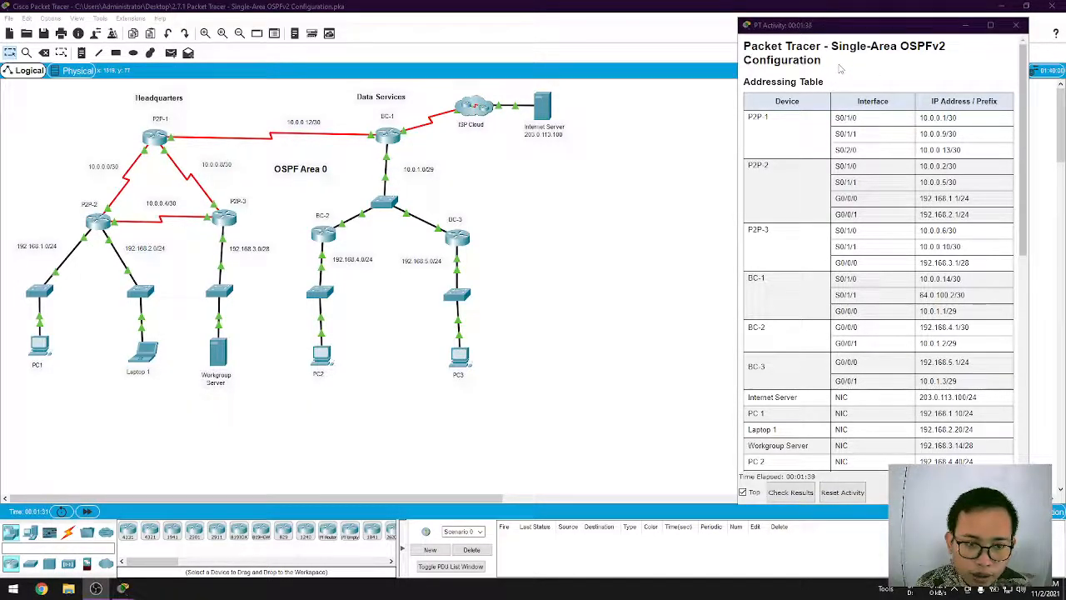
Read the activity's addressing table, objectives, background and full list of OSPF requirements.
{"action": "scroll", "coordinate": [856, 209], "scroll_direction": "down", "scroll_amount": 4}
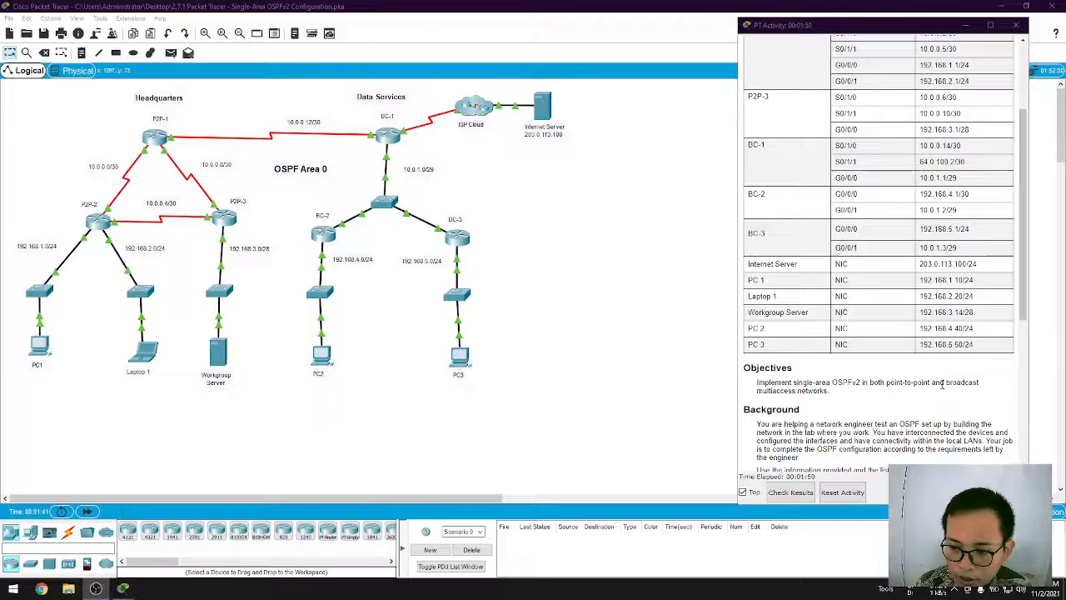
{"action": "scroll", "coordinate": [836, 397], "scroll_direction": "down", "scroll_amount": 2}
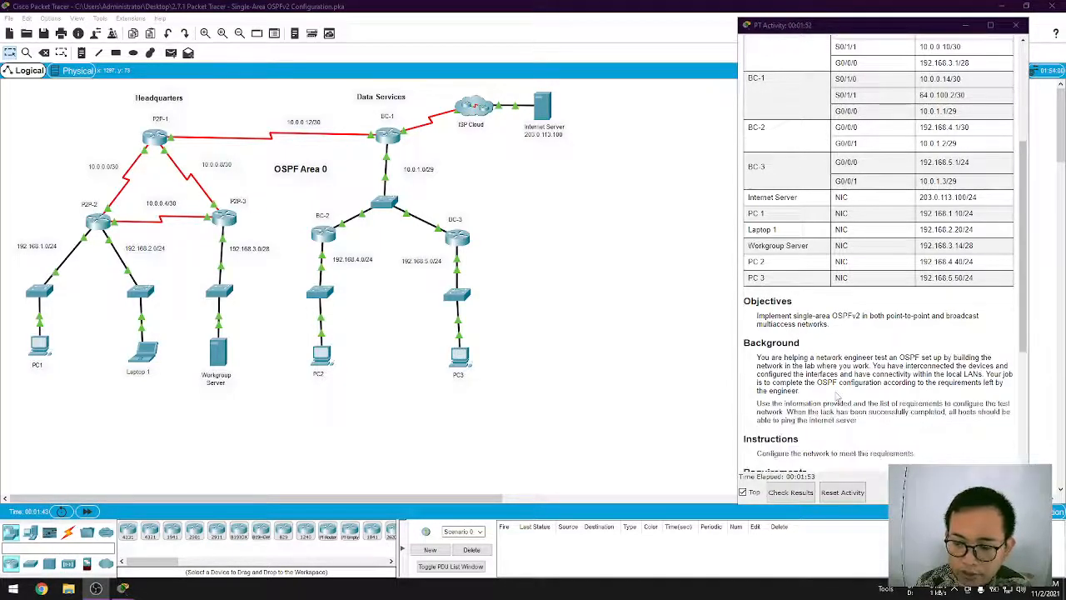
{"action": "scroll", "coordinate": [836, 397], "scroll_direction": "down", "scroll_amount": 2}
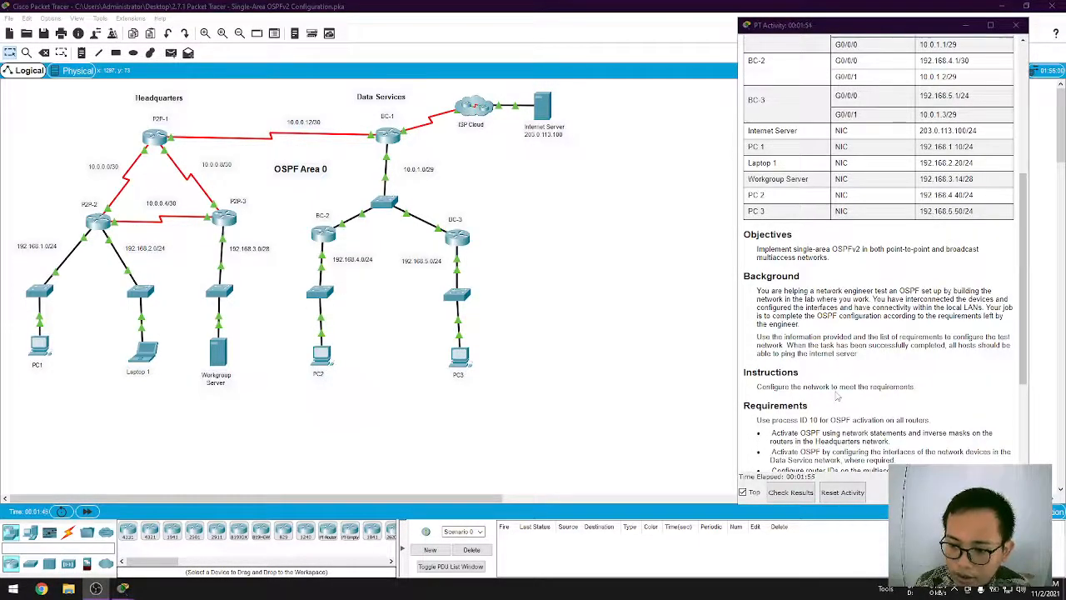
{"action": "scroll", "coordinate": [836, 397], "scroll_direction": "down", "scroll_amount": 1}
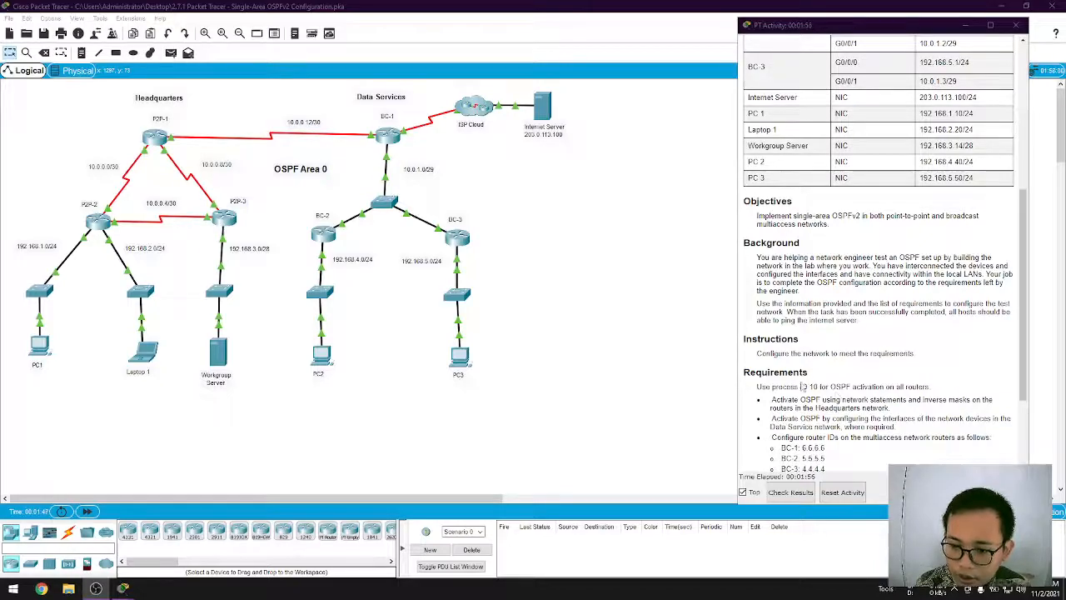
{"action": "scroll", "coordinate": [803, 387], "scroll_direction": "down", "scroll_amount": 1}
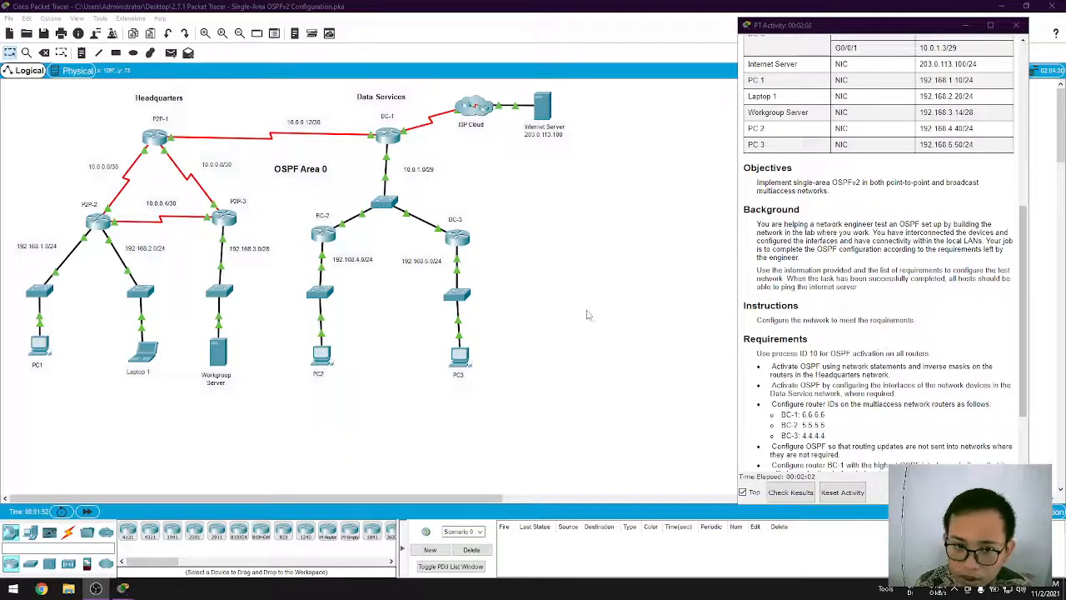
{"action": "scroll", "coordinate": [864, 354], "scroll_direction": "down", "scroll_amount": 2}
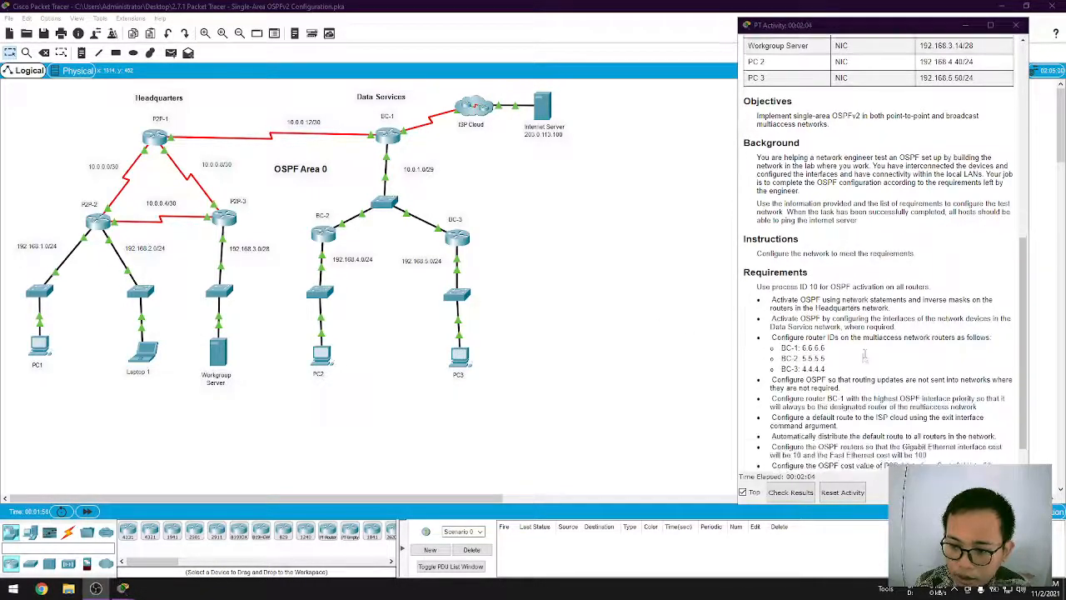
{"action": "scroll", "coordinate": [825, 302], "scroll_direction": "down", "scroll_amount": 1}
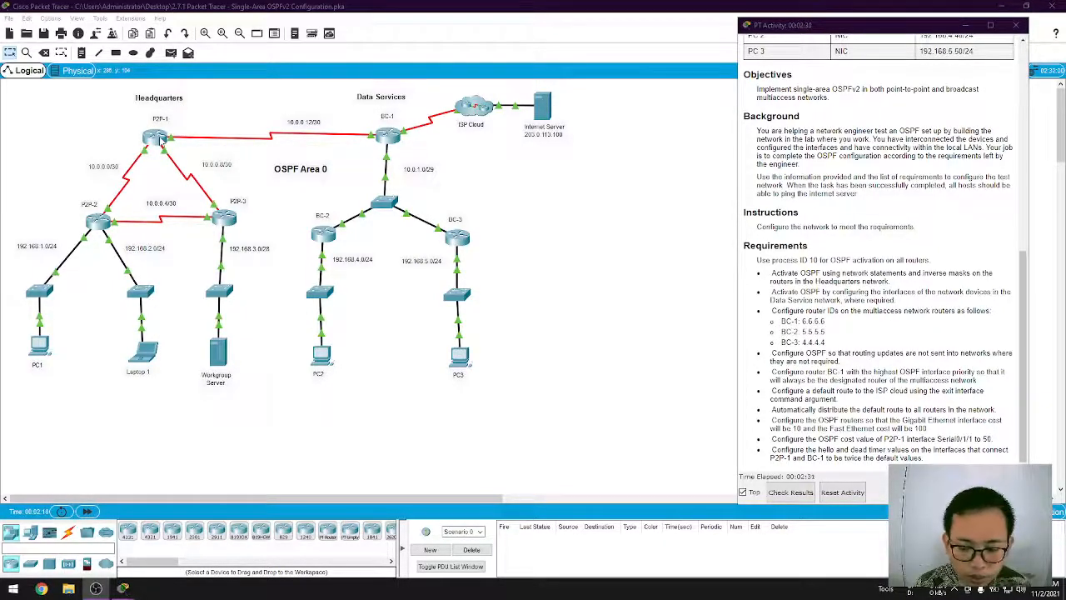
On router P2P-1, enter global configuration mode from the command line and start OSPF process 10.
{"action": "left_click", "coordinate": [160, 140]}
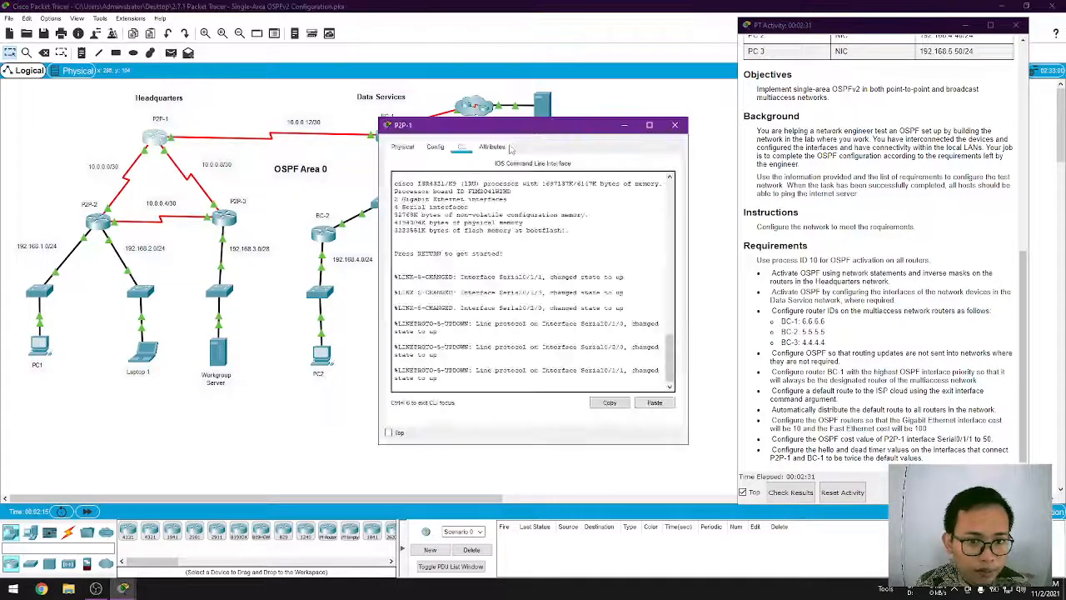
{"action": "key", "text": "Return"}
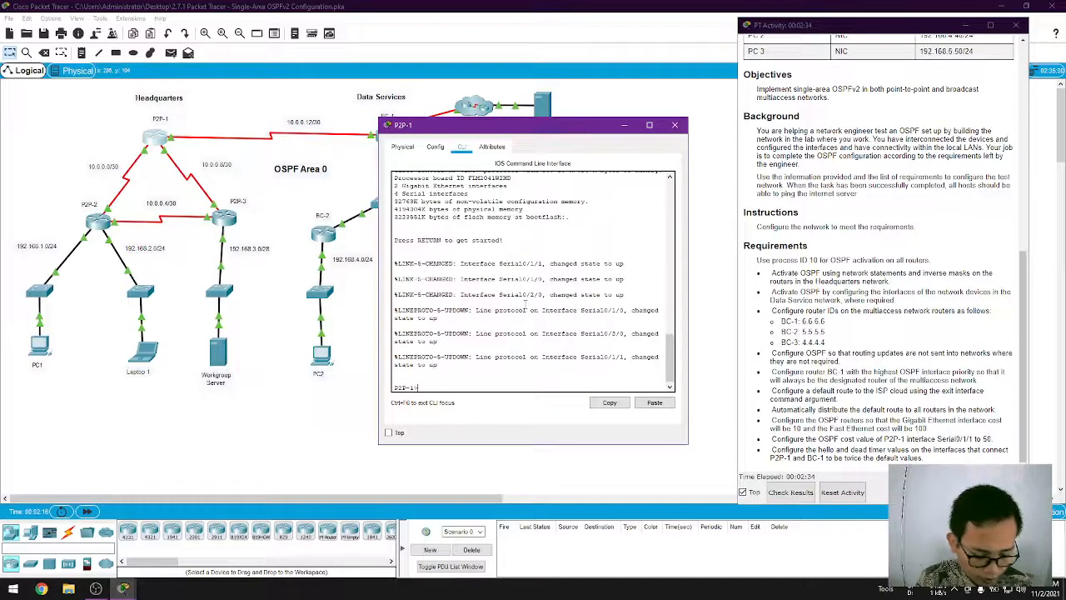
{"action": "type", "text": "en"}
{"action": "key", "text": "Return"}
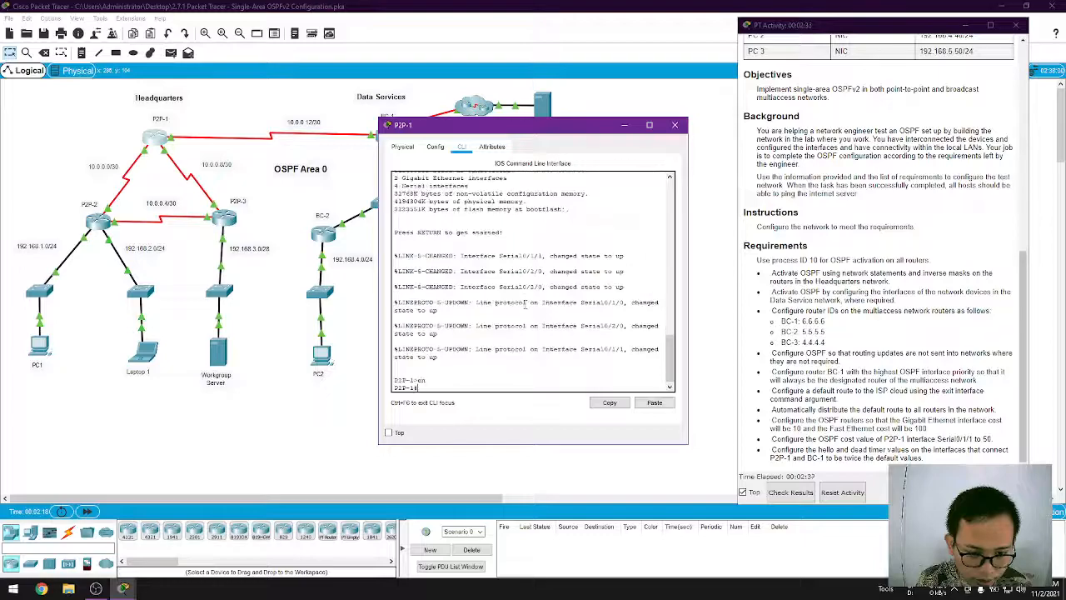
{"action": "type", "text": "conf t"}
{"action": "key", "text": "Return"}
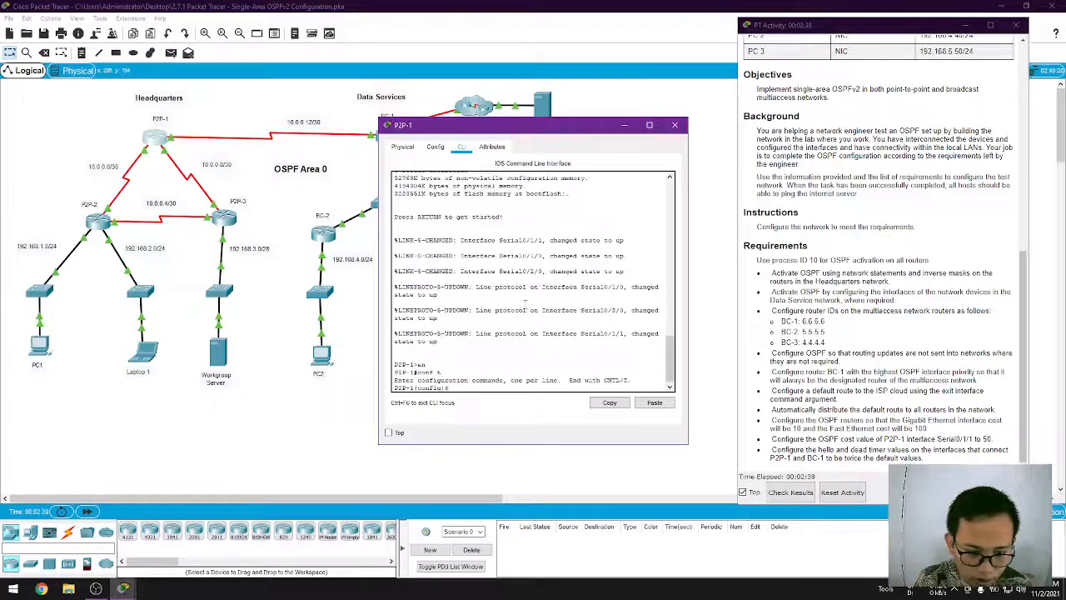
{"action": "type", "text": "router"}
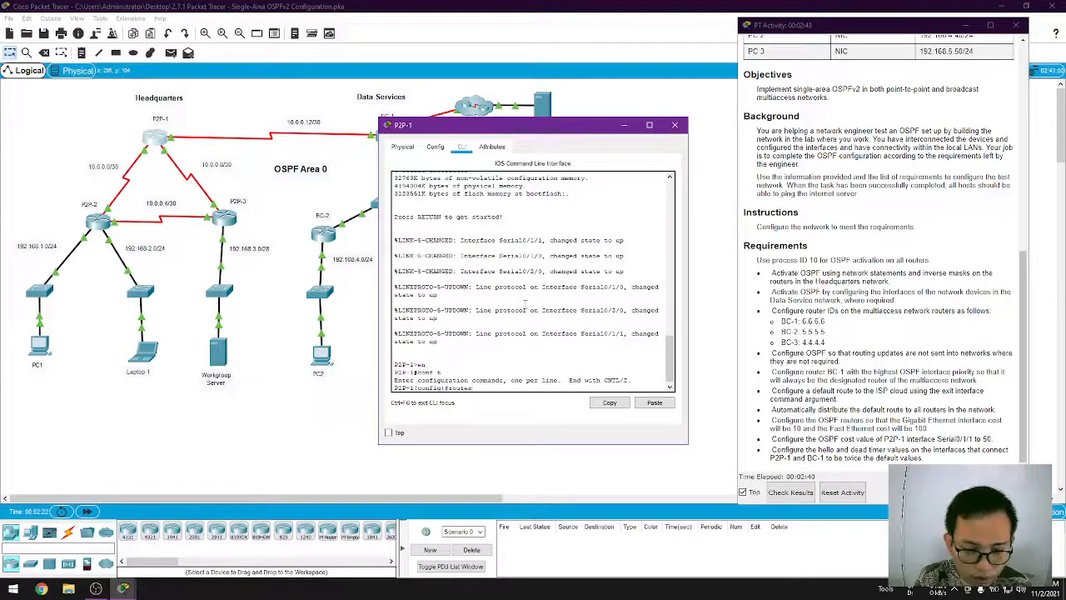
{"action": "type", "text": " ospf"}
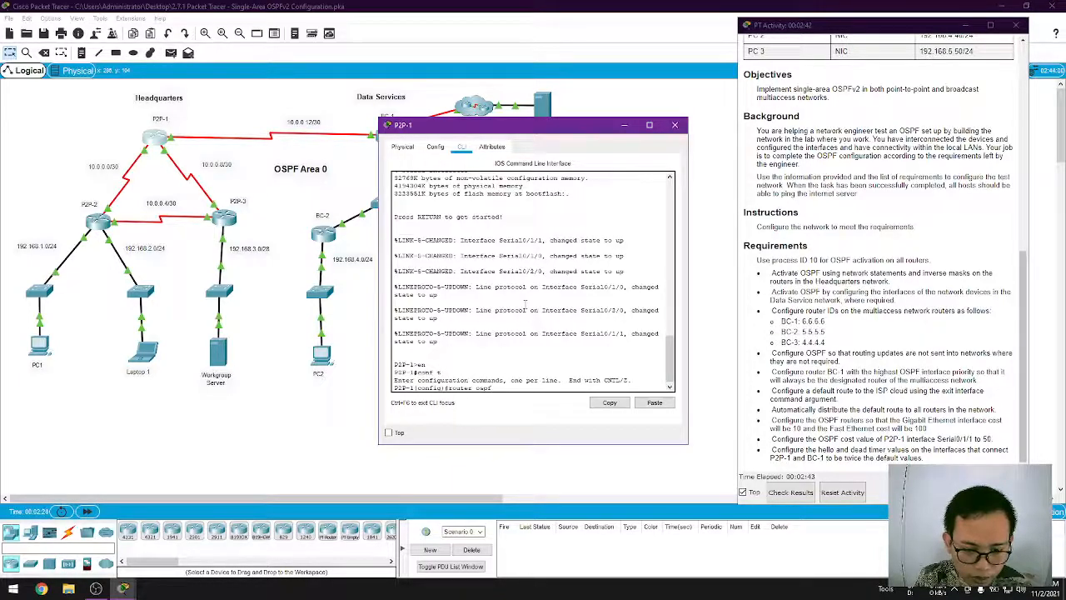
{"action": "type", "text": " 10"}
{"action": "key", "text": "Return"}
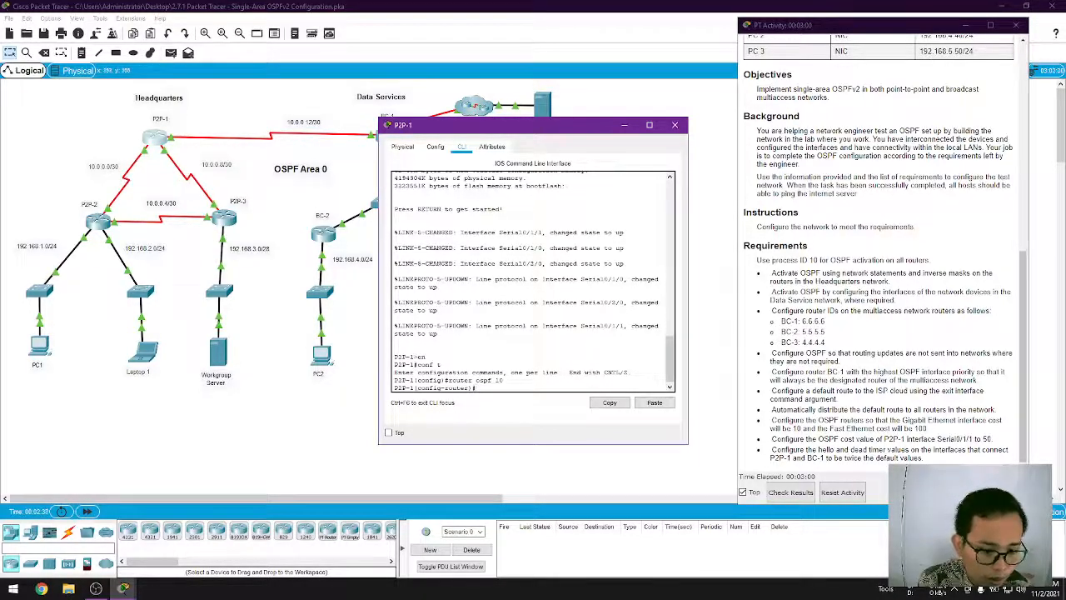
Advertise network 10.0.0.0 with inverse mask 0.0.0.3 in OSPF area 0 on P2P-1.
{"action": "type", "text": "network 10.0.0.0"}
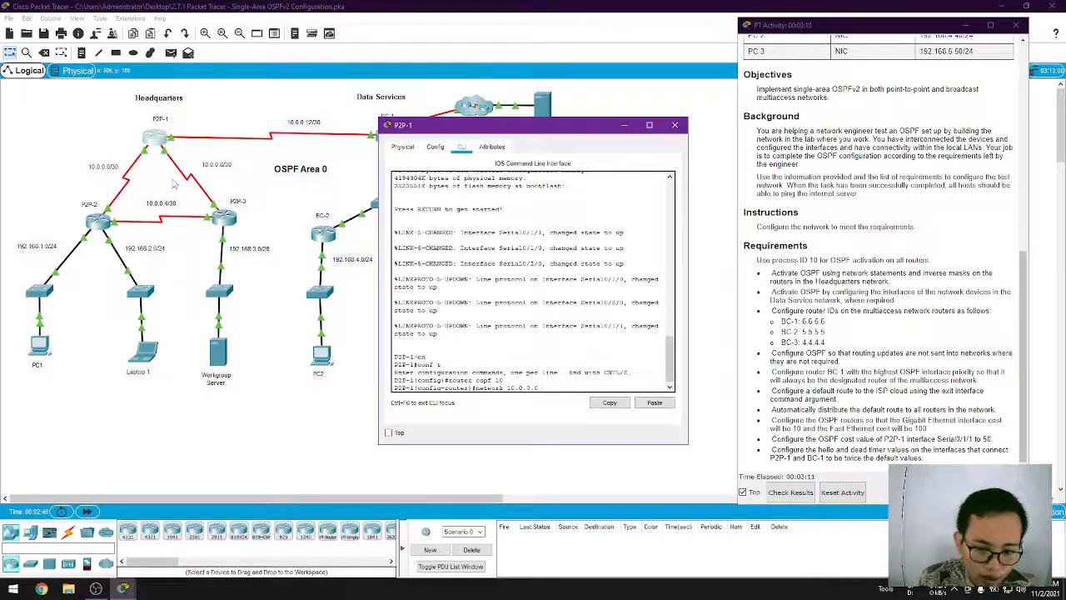
{"action": "type", "text": "0.0.0.3"}
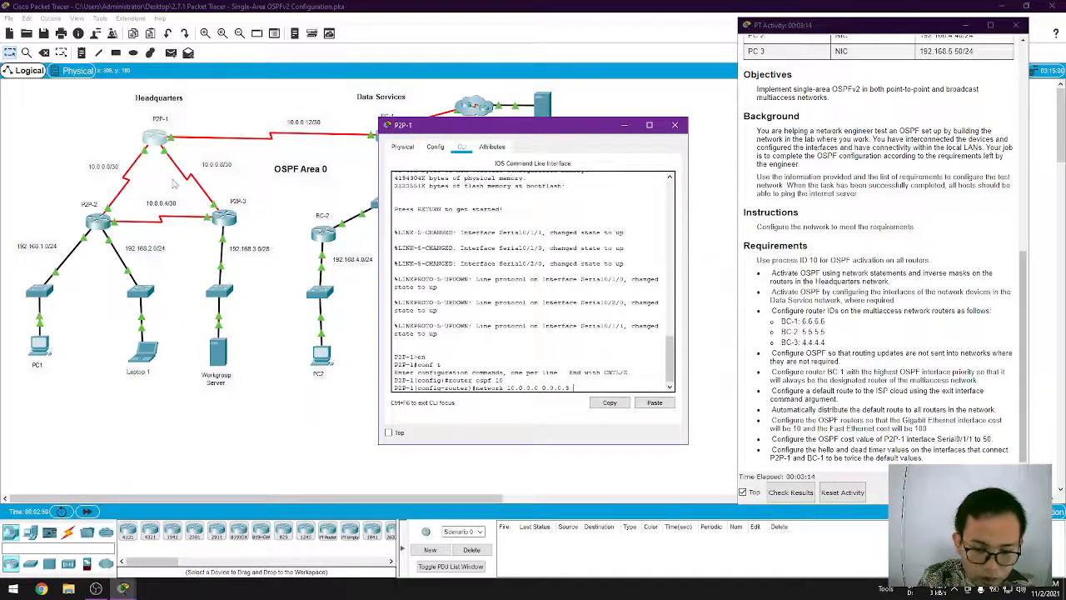
{"action": "type", "text": " area 0"}
{"action": "key", "text": "Return"}
Advertise network 10.0.0.8 with inverse mask 0.0.0.3 in OSPF area 0 on P2P-1.
{"action": "type", "text": "network"}
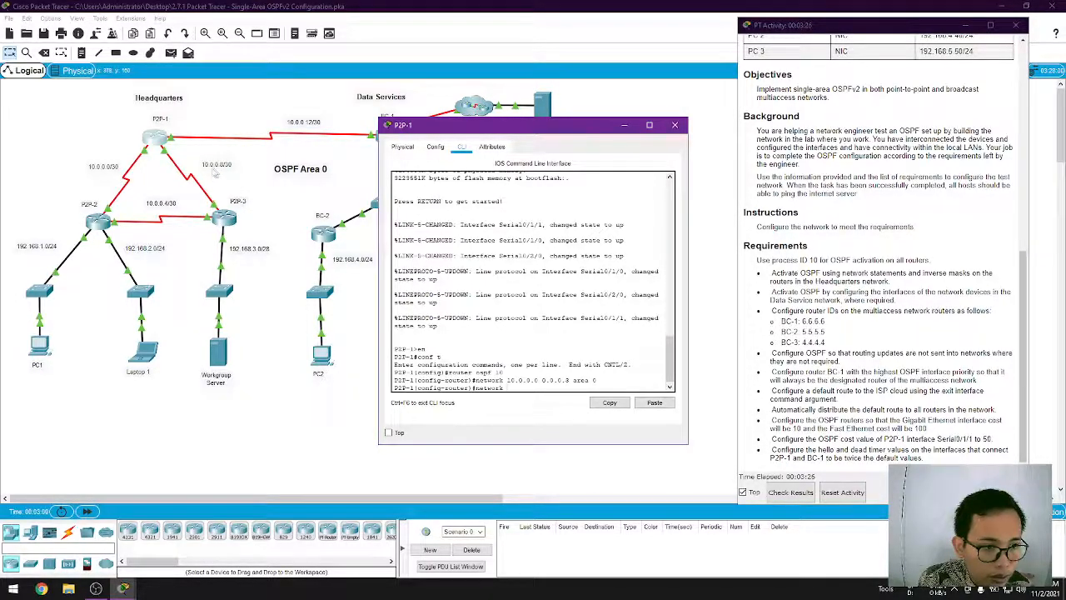
{"action": "type", "text": "10.0.0.8"}
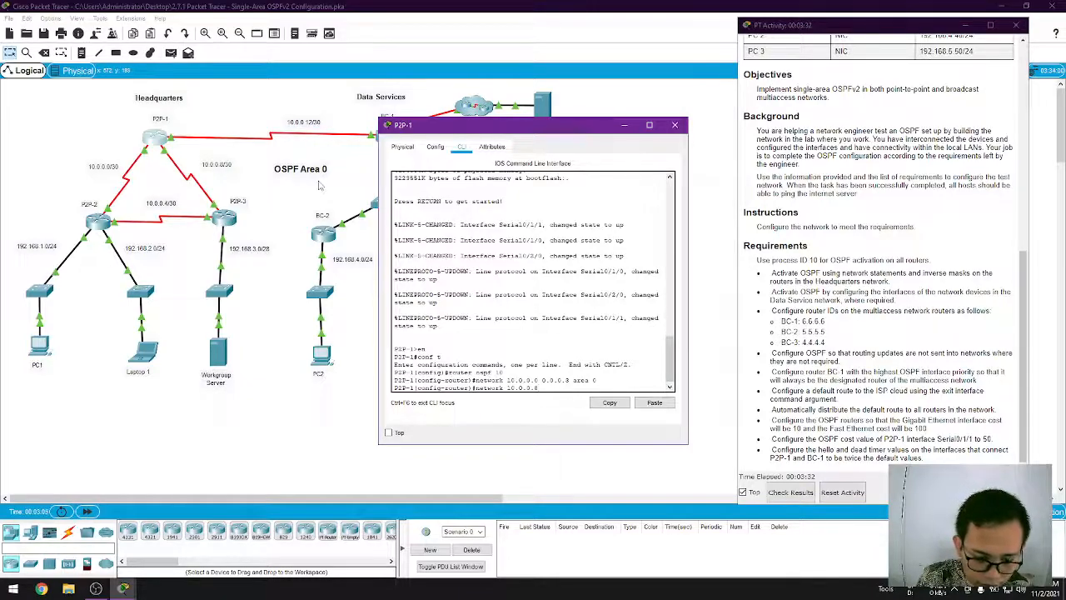
{"action": "type", "text": " 0.0.0.3"}
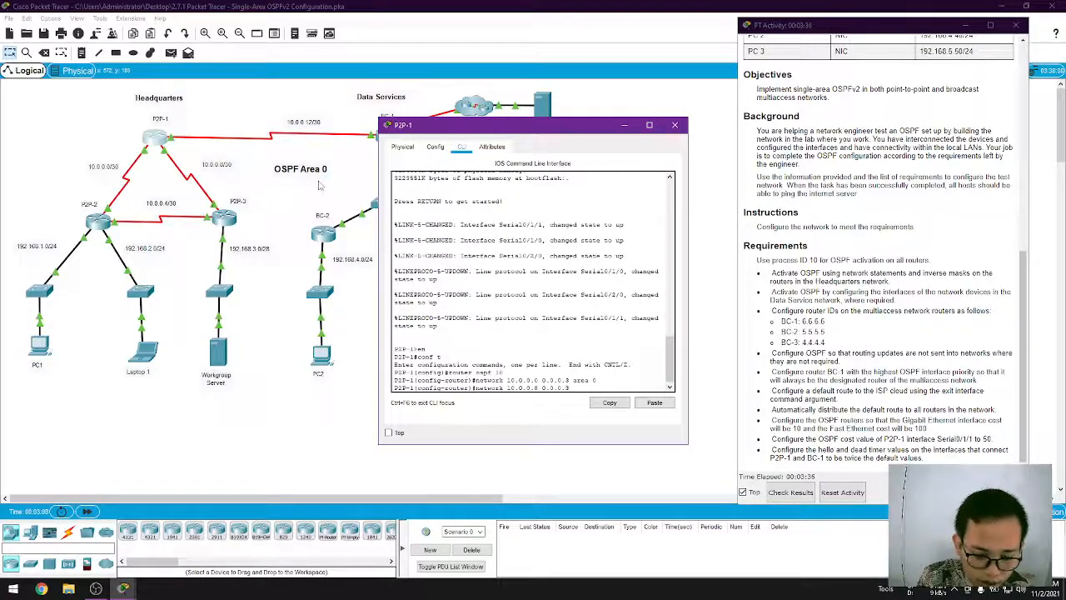
{"action": "type", "text": " area 0"}
{"action": "key", "text": "Return"}
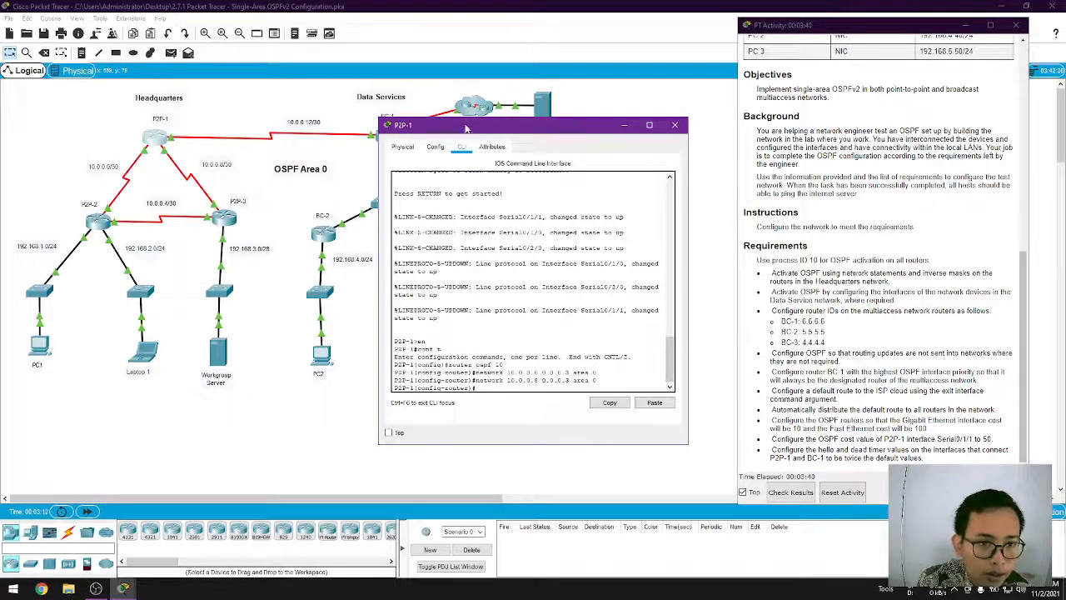
Advertise network 10.0.0.12 with inverse mask 0.0.0.3 in area 0 on P2P-1, and close the router's window.
{"action": "left_click_drag", "start_coordinate": [466, 127], "coordinate": [480, 143]}
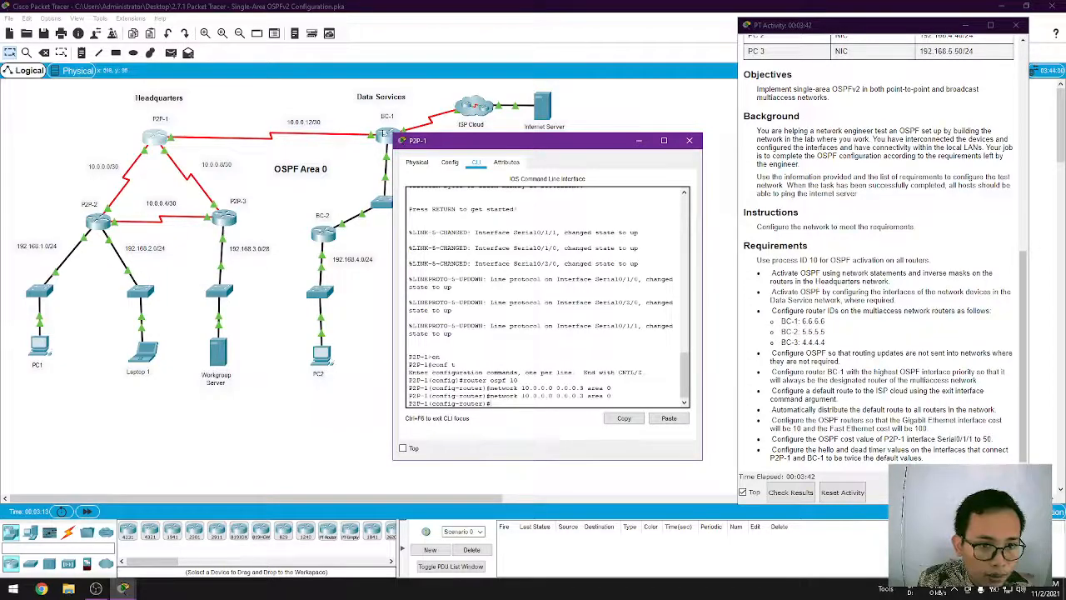
{"action": "type", "text": "network "}
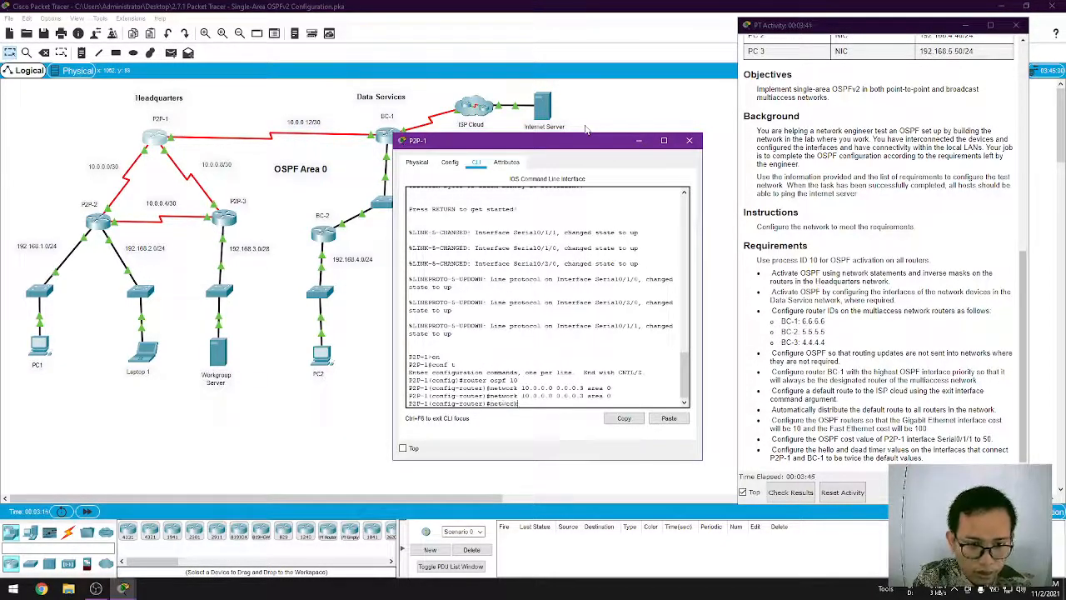
{"action": "type", "text": "10.0.0.12"}
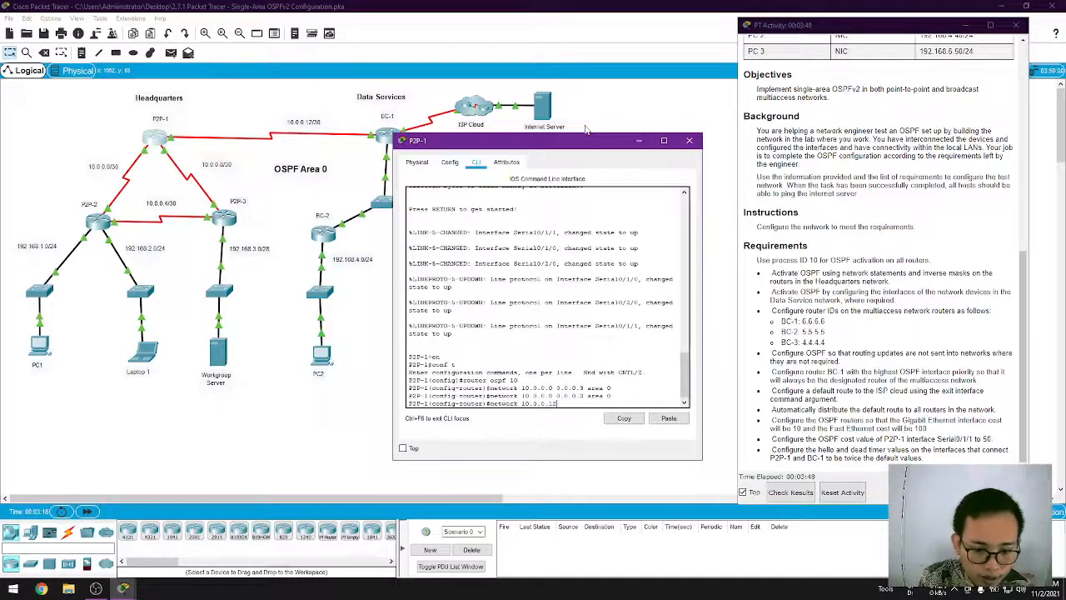
{"action": "type", "text": " 0.0.0.3 area 0"}
{"action": "key", "text": "Return"}
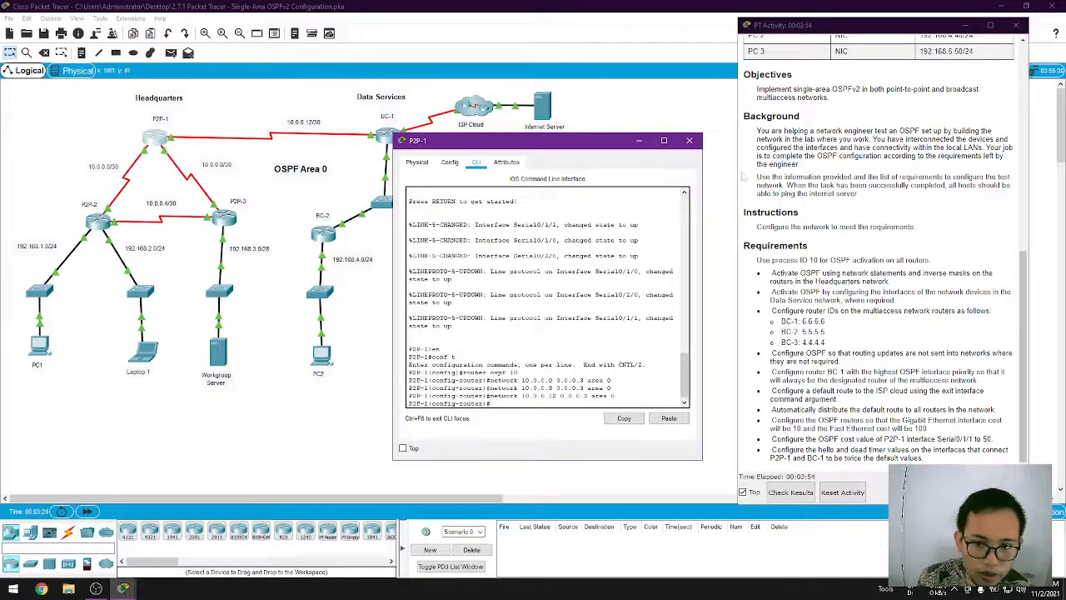
{"action": "left_click", "coordinate": [689, 140]}
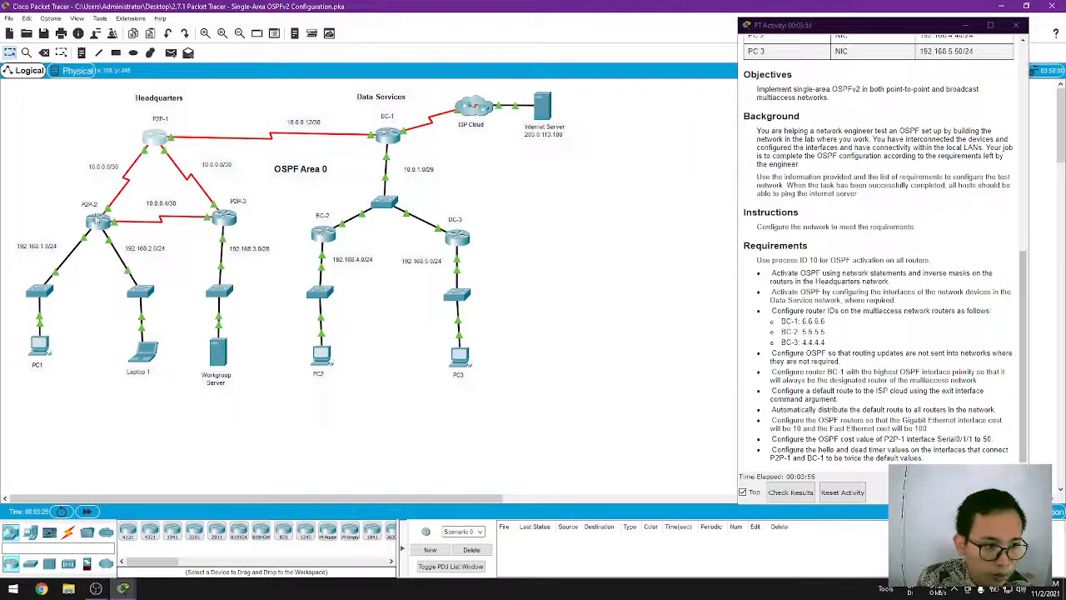
On router P2P-2, enter global configuration mode from the command line and start OSPF process 10.
{"action": "left_click", "coordinate": [98, 220]}
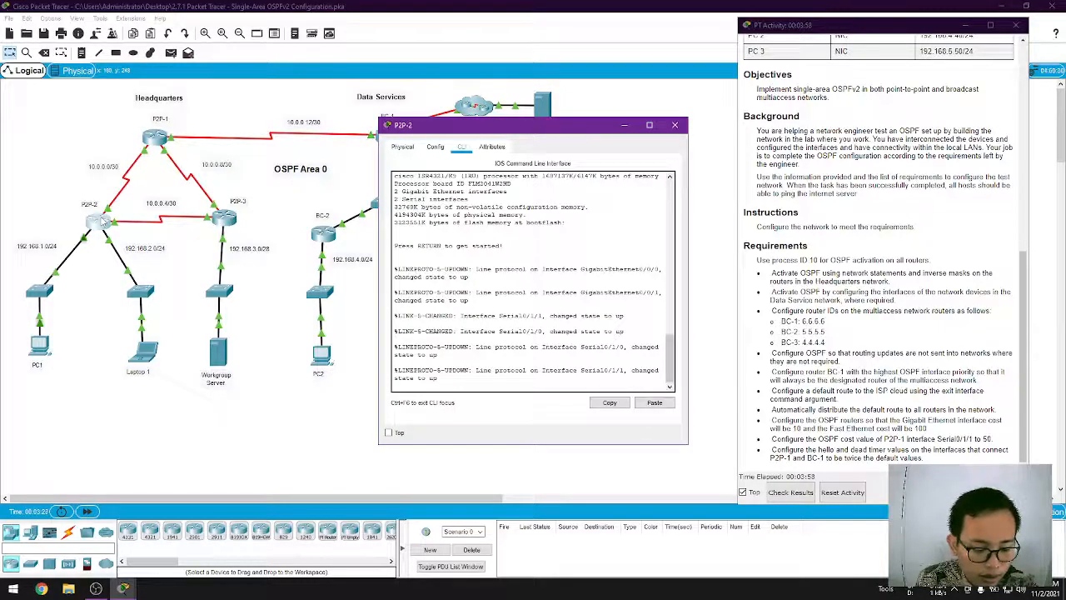
{"action": "key", "text": "Return"}
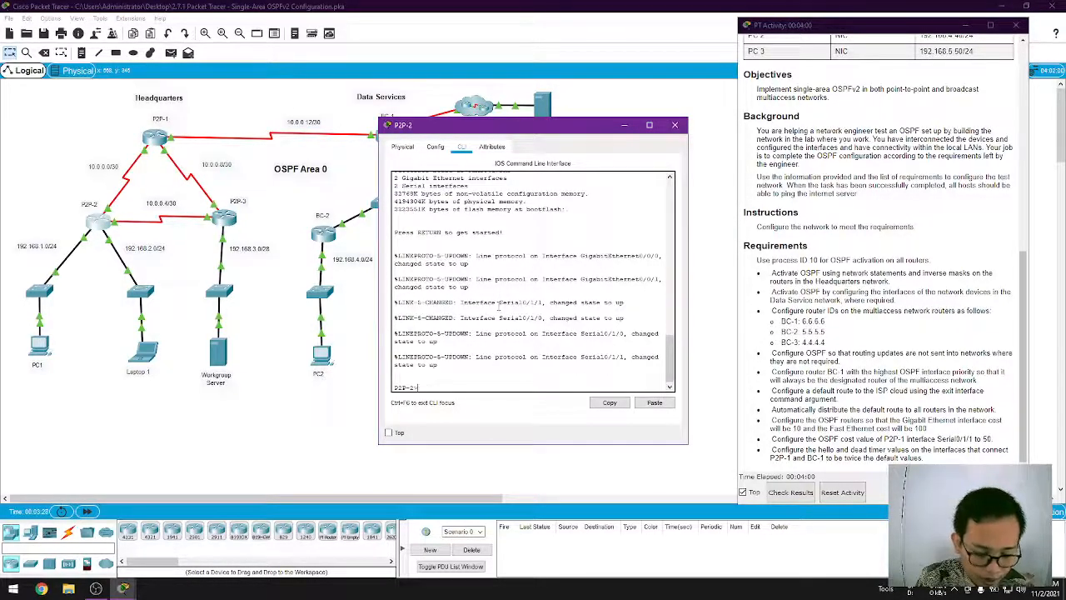
{"action": "type", "text": "en"}
{"action": "key", "text": "Return"}
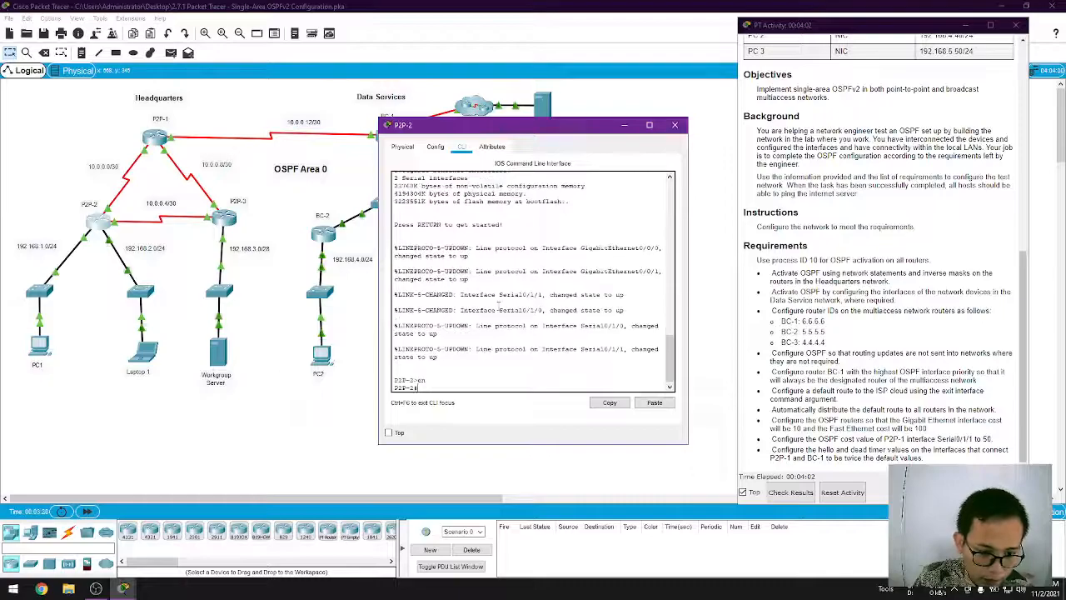
{"action": "type", "text": "conf"}
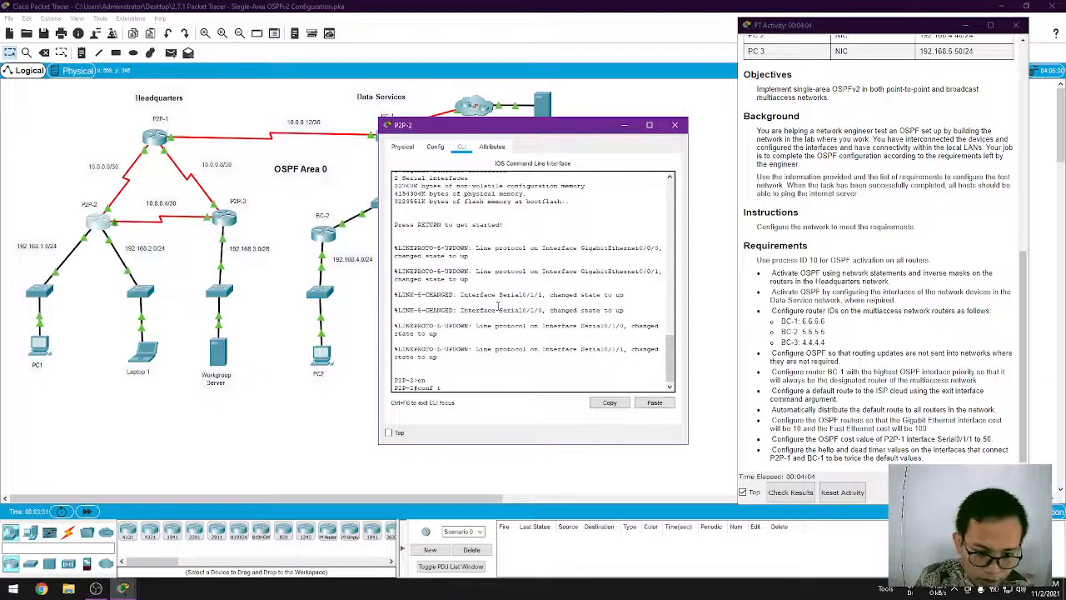
{"action": "type", "text": " t"}
{"action": "key", "text": "Return"}
{"action": "type", "text": "router ospf"}
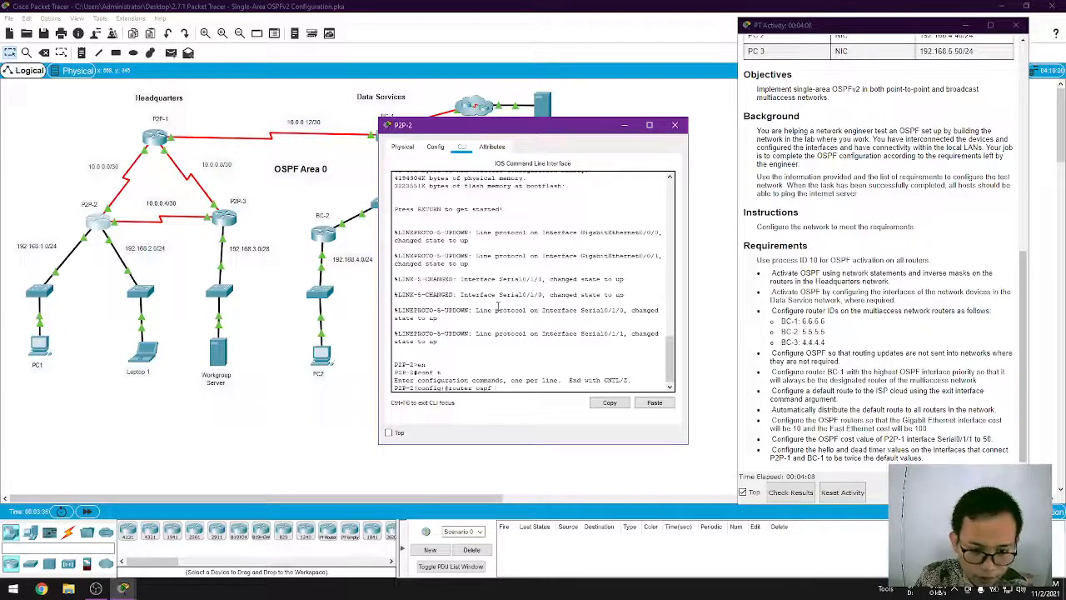
{"action": "type", "text": " 10"}
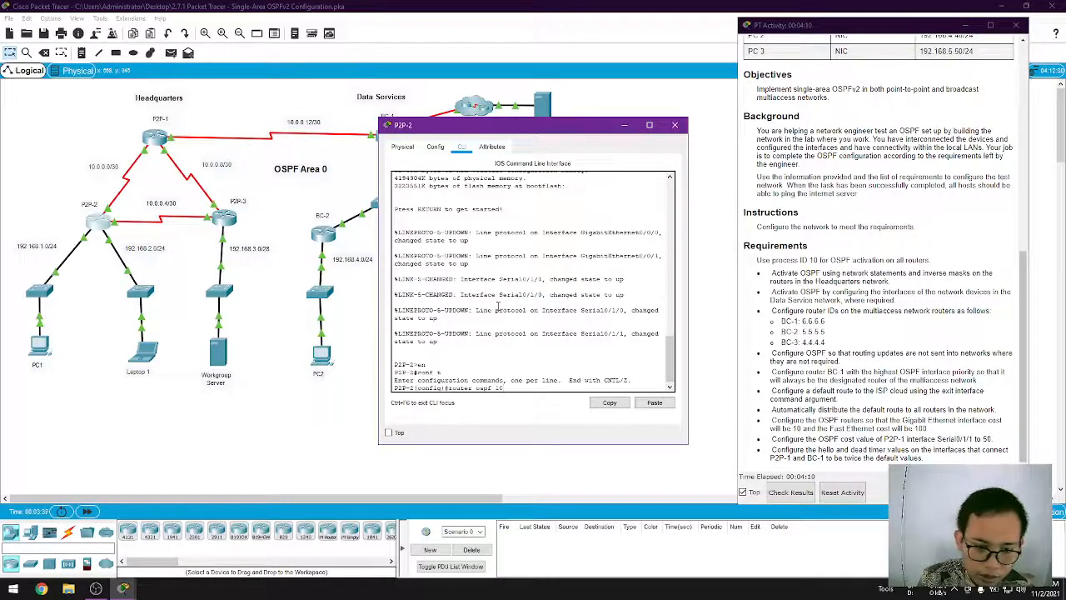
{"action": "key", "text": "Return"}
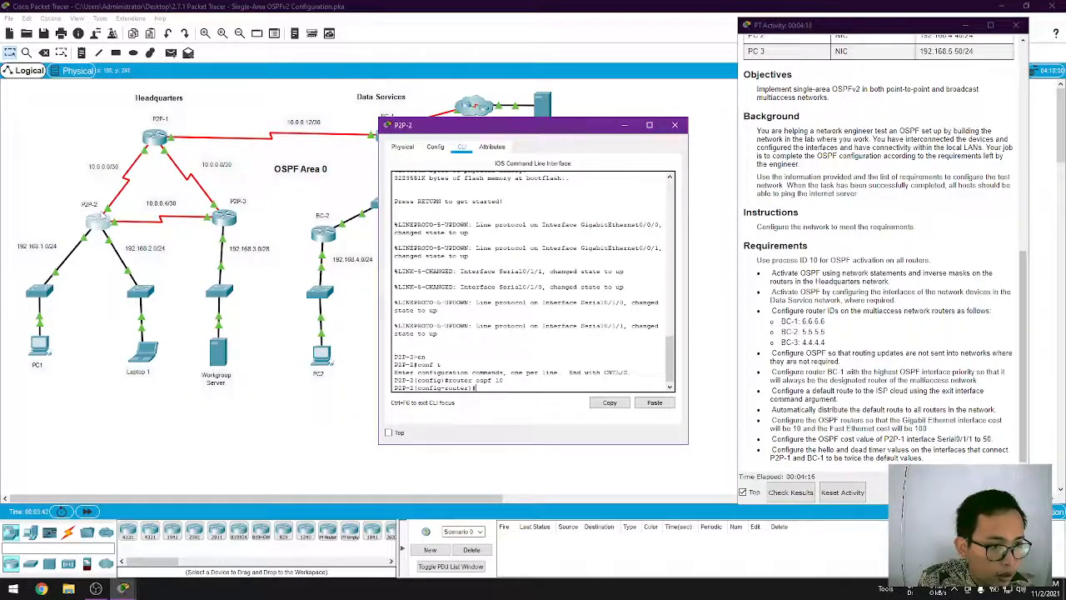
Advertise network 10.0.0.0 with inverse mask 0.0.0.3 in OSPF area 0 on P2P-2.
{"action": "type", "text": "network 10.0.0.0 0"}
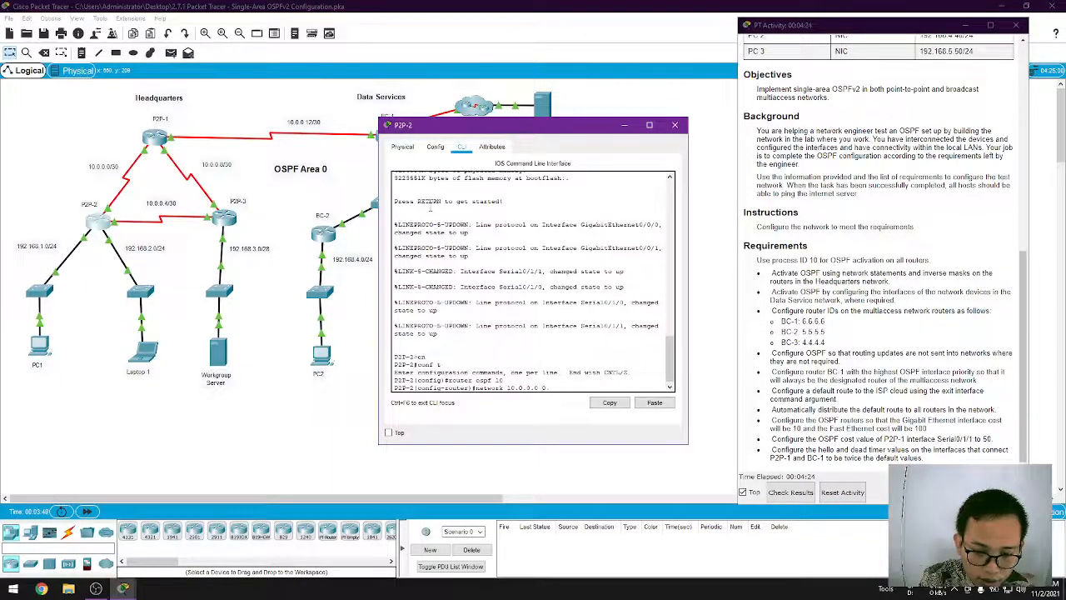
{"action": "type", "text": ".0.0.3 area 0"}
{"action": "key", "text": "Return"}
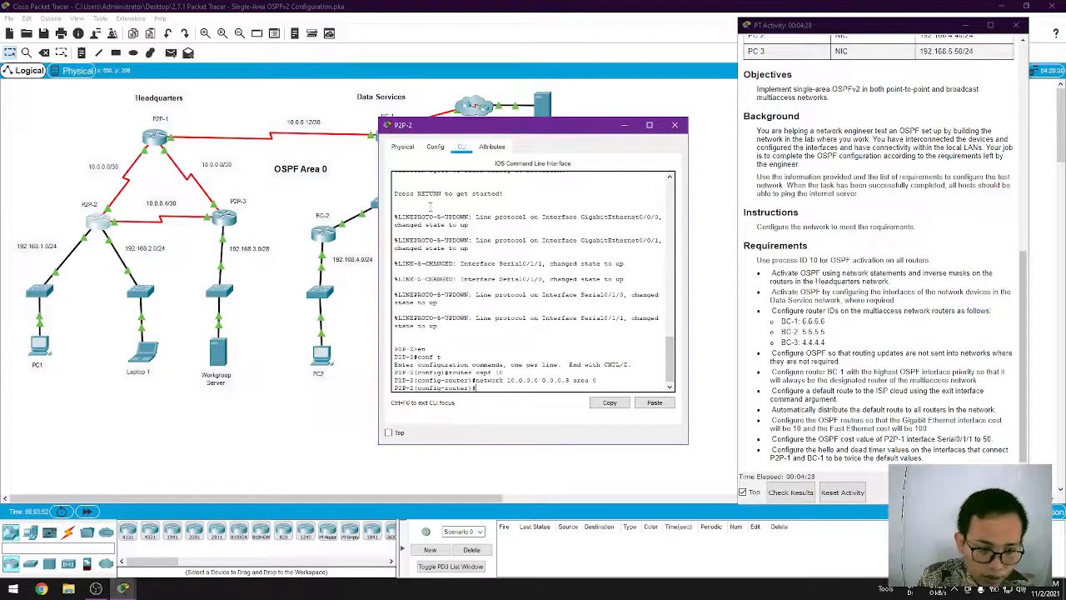
{"action": "key", "text": "Return"}
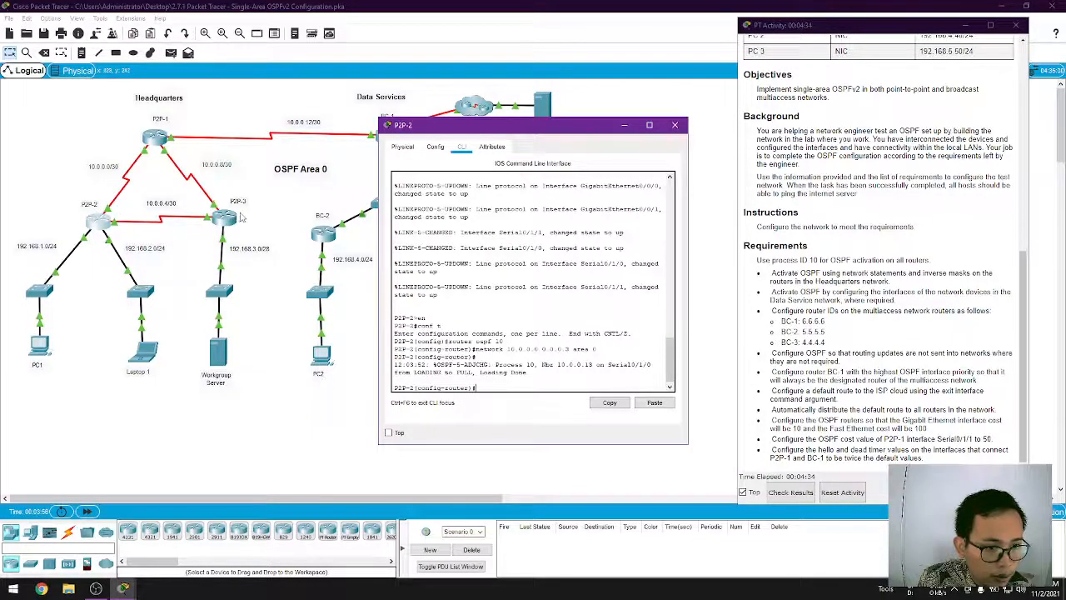
Advertise network 10.0.0.4 with inverse mask 0.0.0.3 in OSPF area 0 on P2P-2.
{"action": "type", "text": "netwo"}
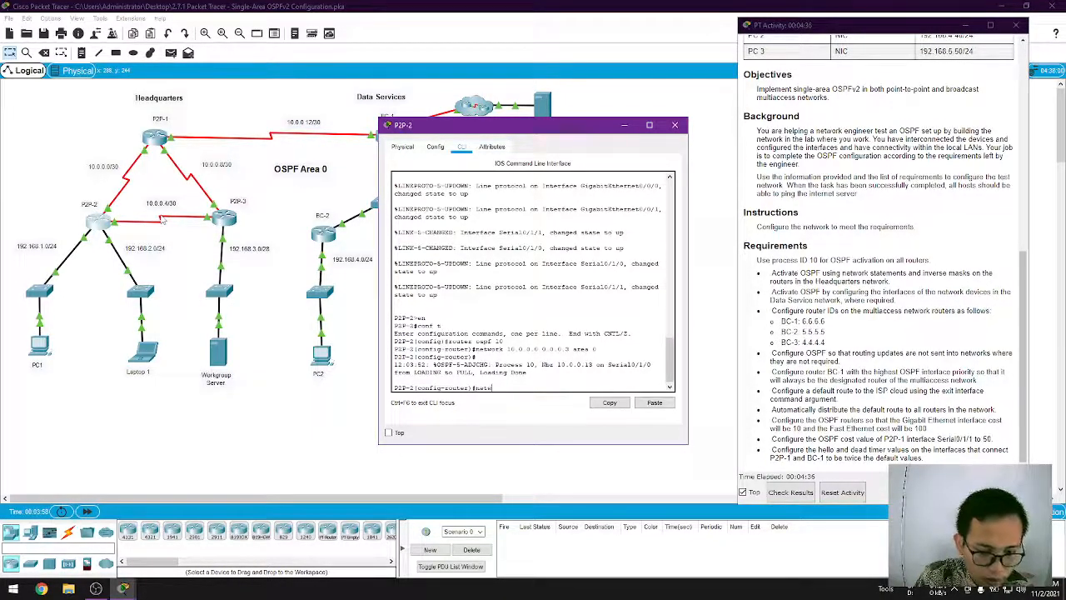
{"action": "type", "text": "rk 10.0.0.4 0.0.0."}
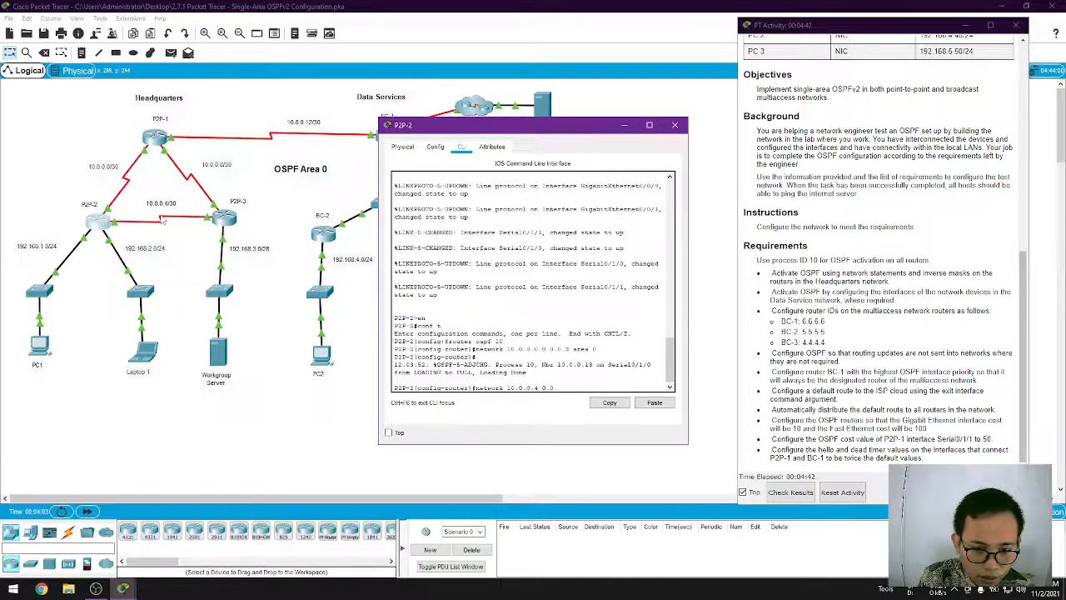
{"action": "type", "text": "are"}
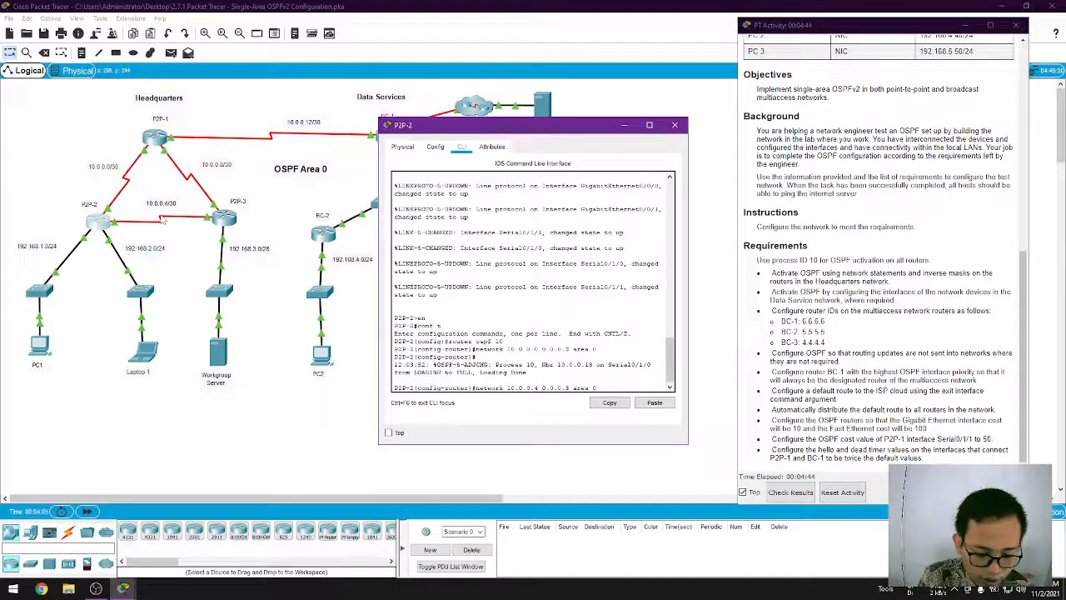
{"action": "type", "text": "a 0"}
{"action": "key", "text": "Return"}
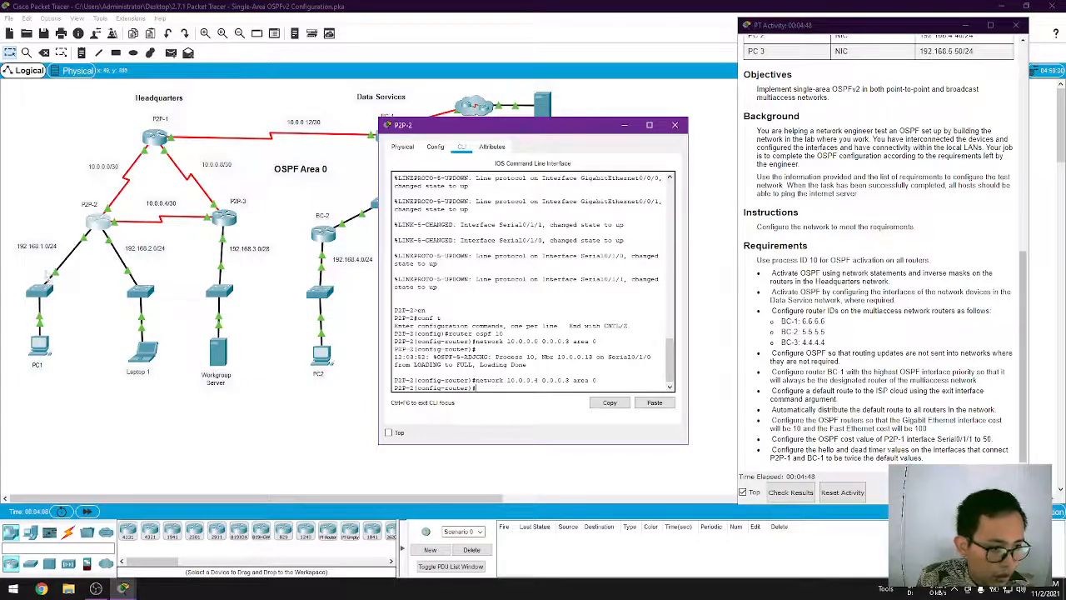
Advertise LAN network 192.168.1.0 with inverse mask 0.0.0.255 in OSPF area 0 on P2P-2.
{"action": "type", "text": "network 192.168"}
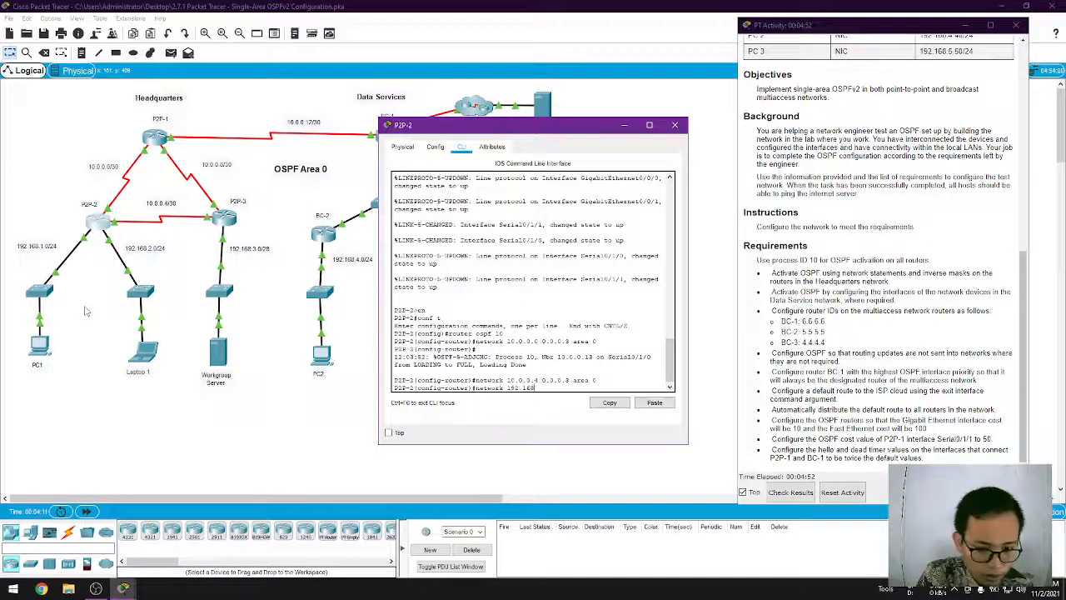
{"action": "type", "text": ".1."}
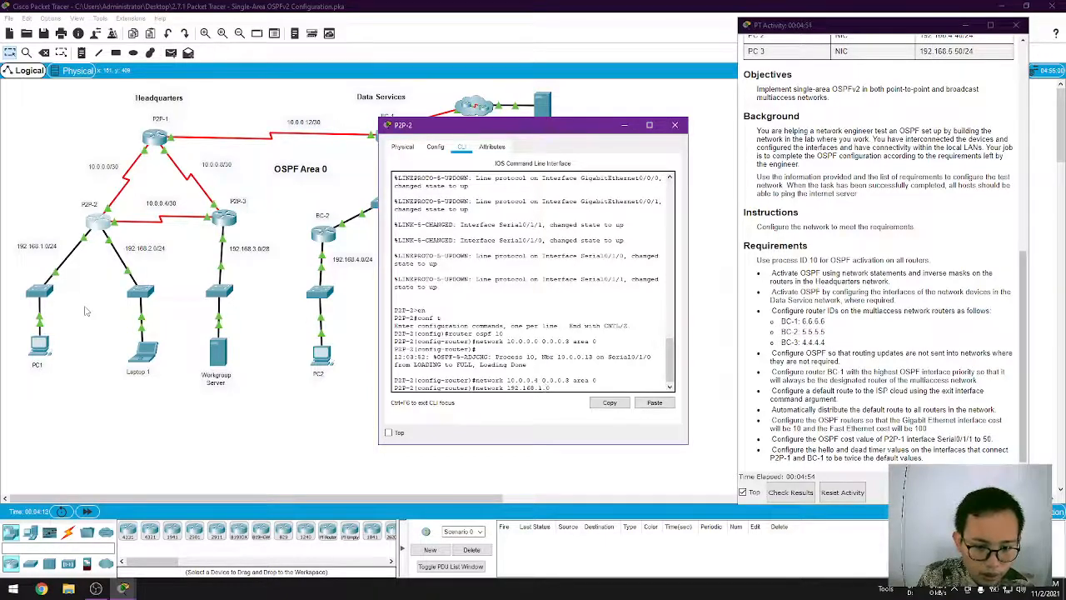
{"action": "type", "text": "0"}
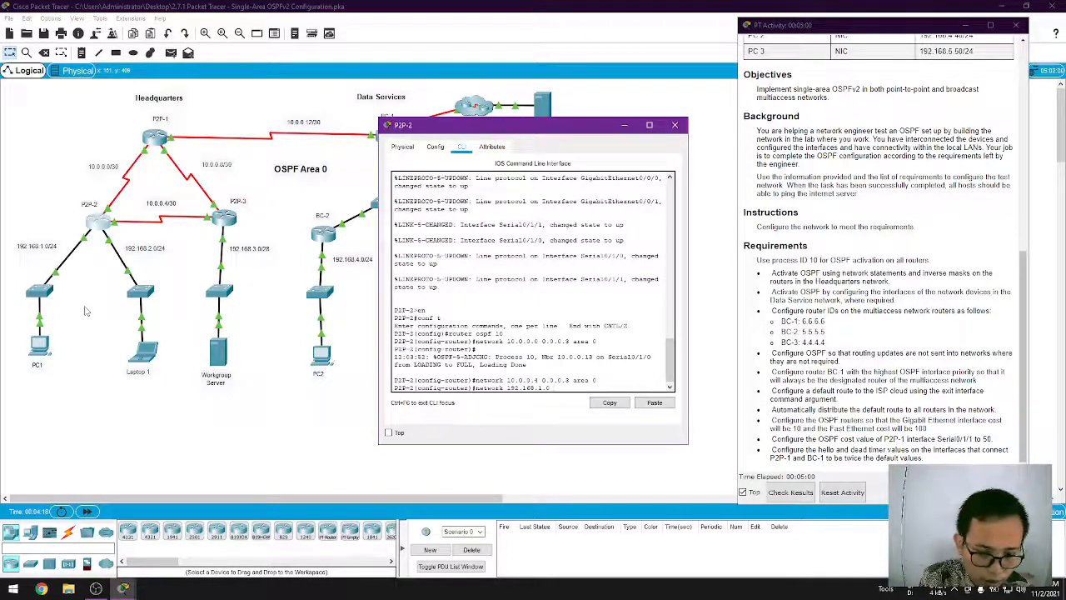
{"action": "type", "text": "0.0.0"}
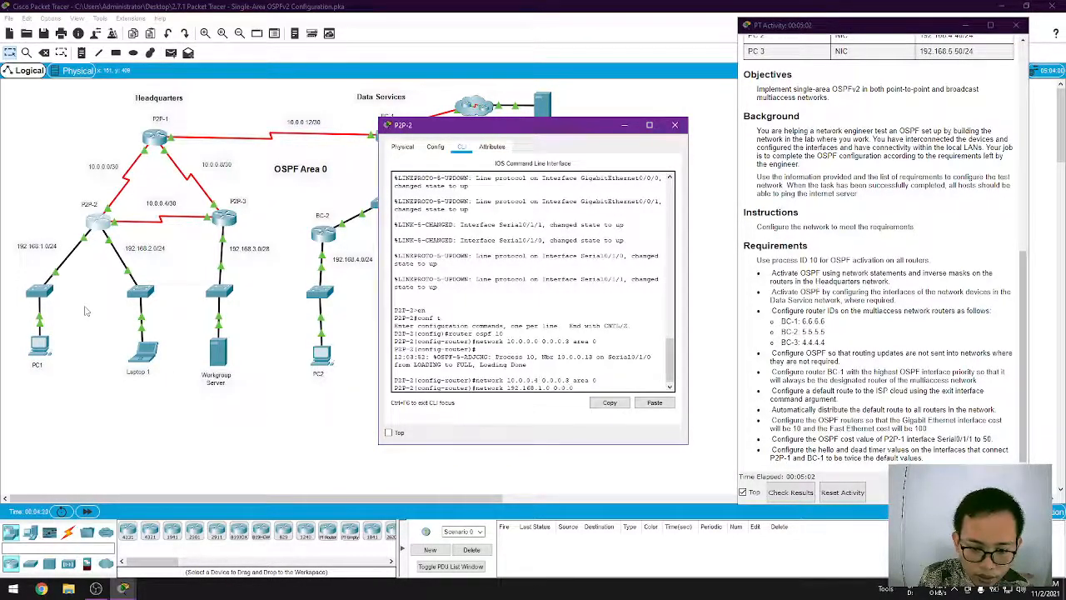
{"action": "type", "text": ".255 area 0"}
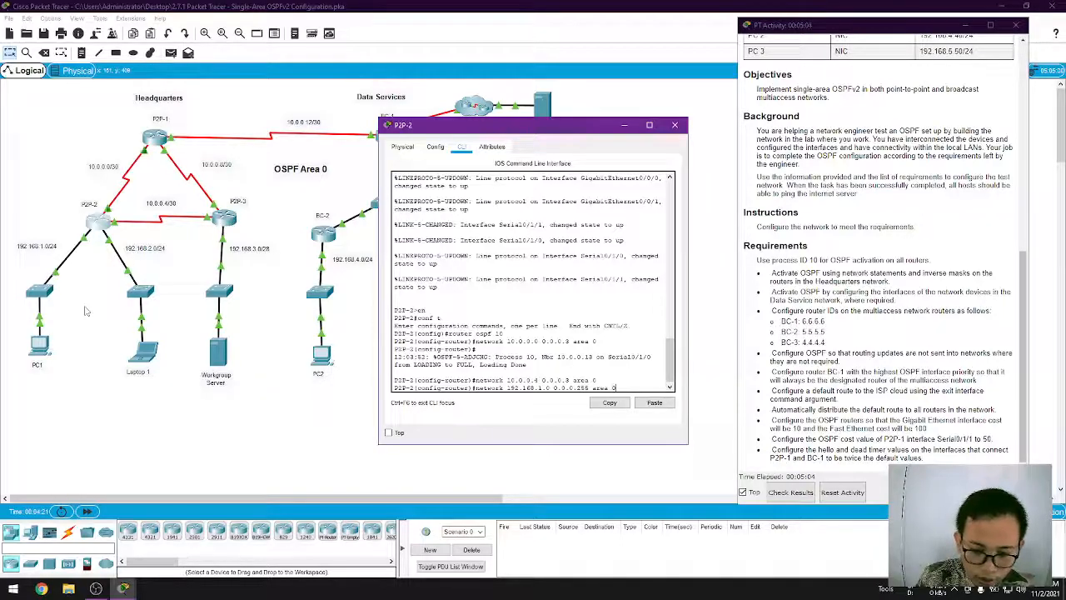
{"action": "key", "text": "Return"}
Advertise network 192.168.2.0 with inverse mask 0.0.0.255 in area 0 on P2P-2, and exit OSPF configuration and the router's window.
{"action": "type", "text": "network"}
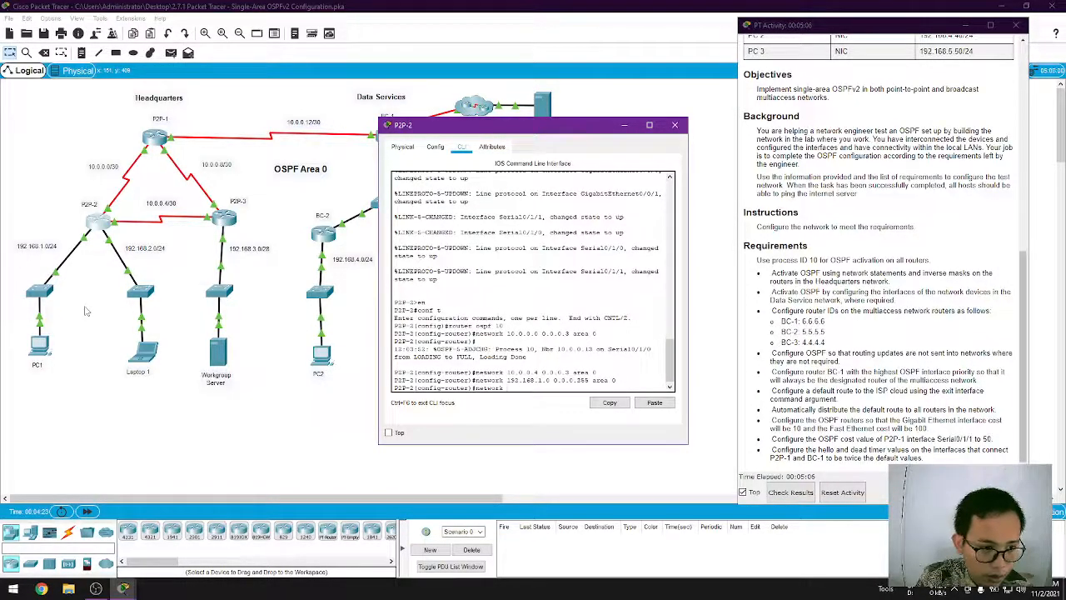
{"action": "type", "text": " 192.16"}
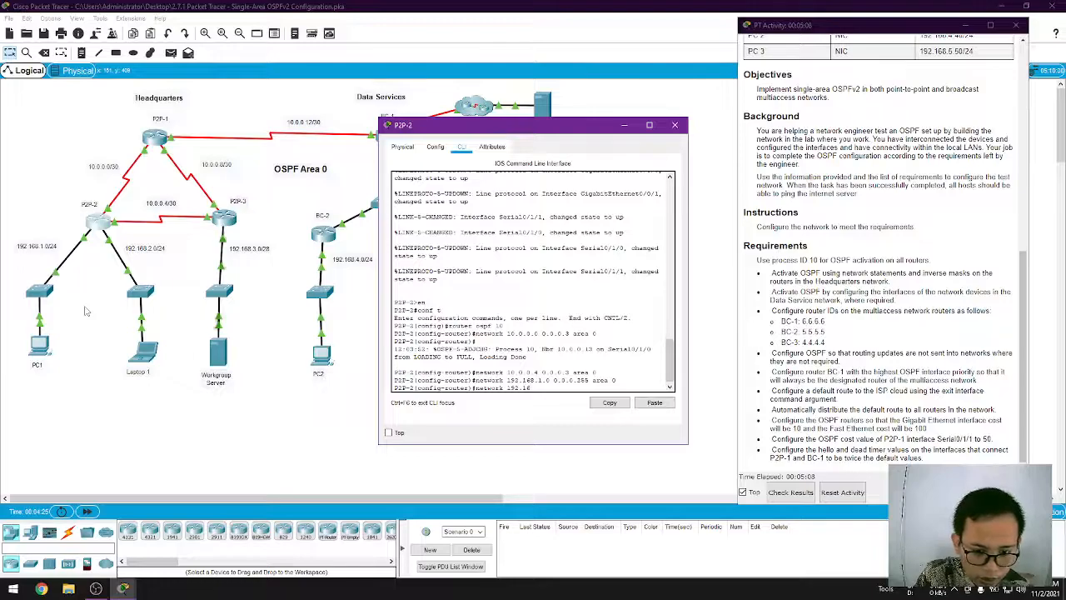
{"action": "type", "text": "8.2.0"}
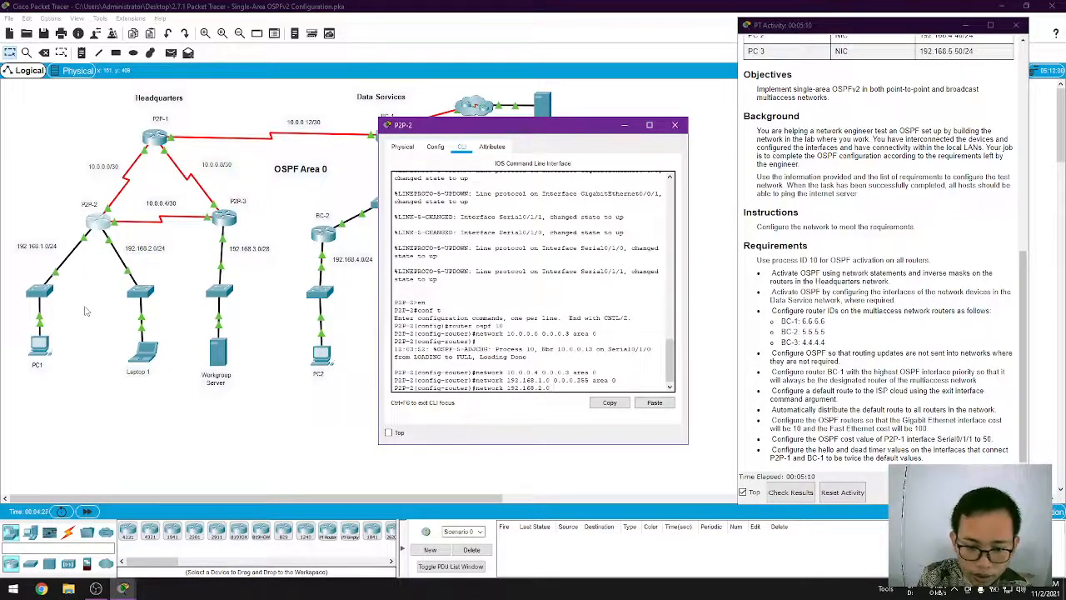
{"action": "type", "text": " 0.0.0.255 area"}
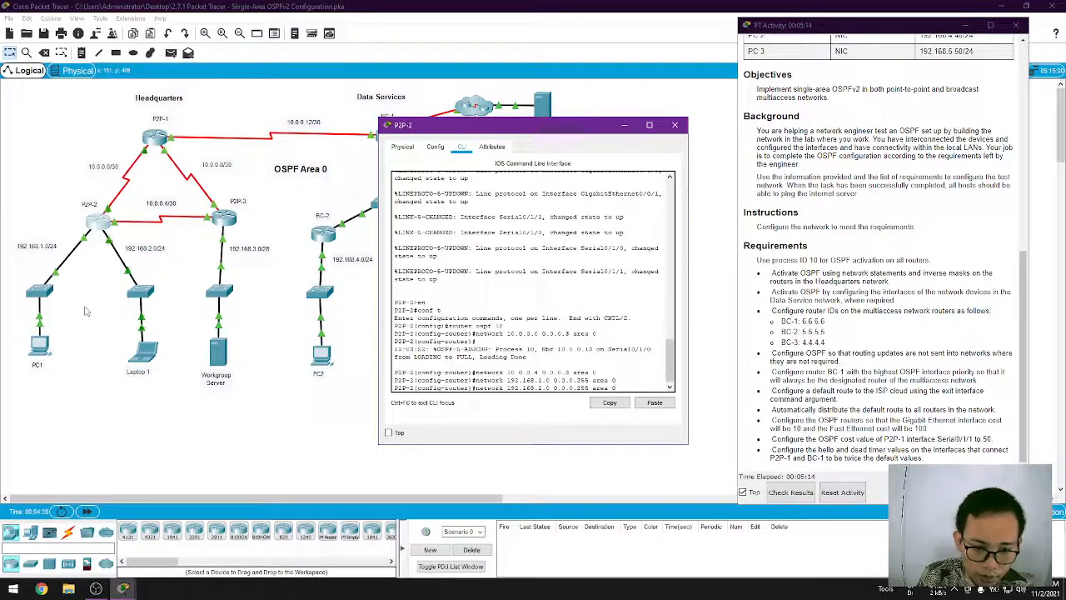
{"action": "type", "text": " 0"}
{"action": "key", "text": "Return"}
{"action": "type", "text": "n"}
{"action": "type", "text": "x"}
{"action": "key", "text": "Return"}
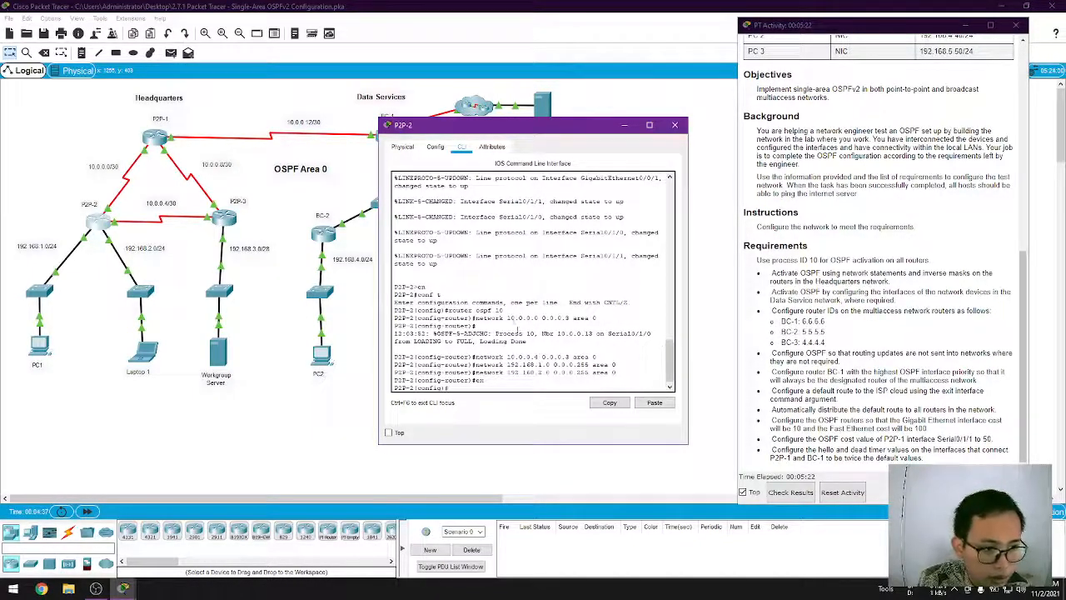
{"action": "left_click", "coordinate": [674, 124]}
On router P2P-3, enter global configuration mode from the command line and start OSPF process 10.
{"action": "left_click", "coordinate": [229, 223]}
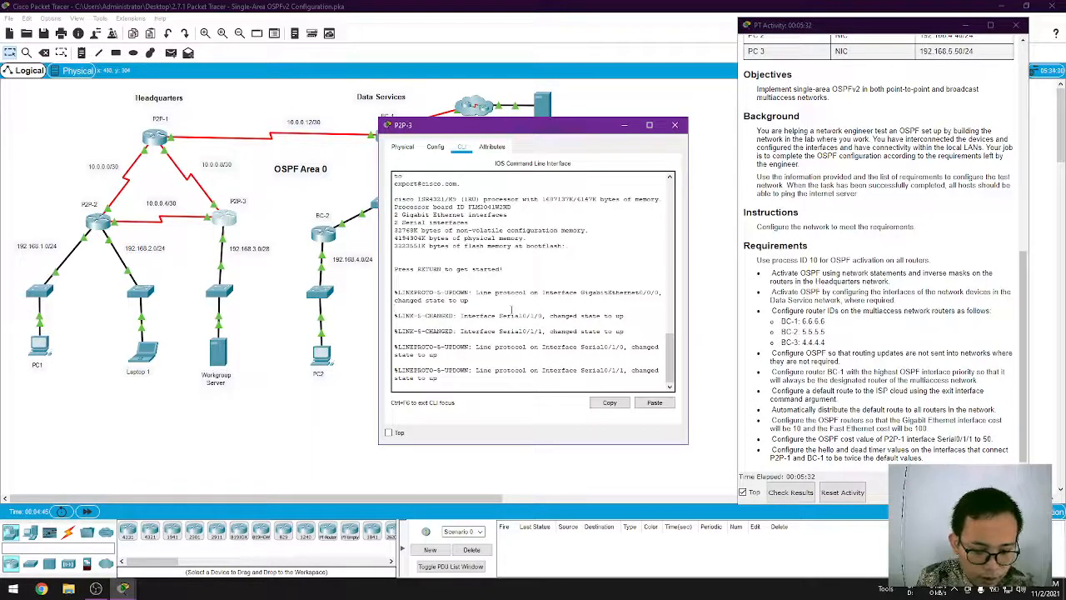
{"action": "key", "text": "Return"}
{"action": "type", "text": "en"}
{"action": "key", "text": "Return"}
{"action": "type", "text": "conf t"}
{"action": "key", "text": "Return"}
{"action": "type", "text": "router ospf 10"}
{"action": "key", "text": "Return"}
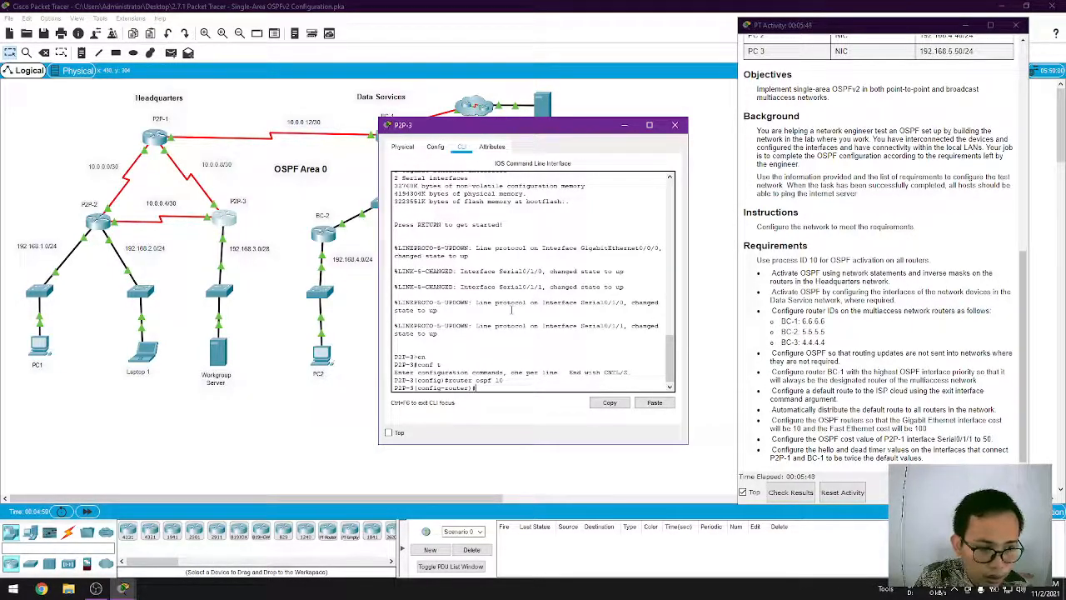
Advertise networks 10.0.0.4 and 10.0.0.8, each with inverse mask 0.0.0.3, in OSPF area 0 on P2P-3.
{"action": "type", "text": "network 10.0.0.4 "}
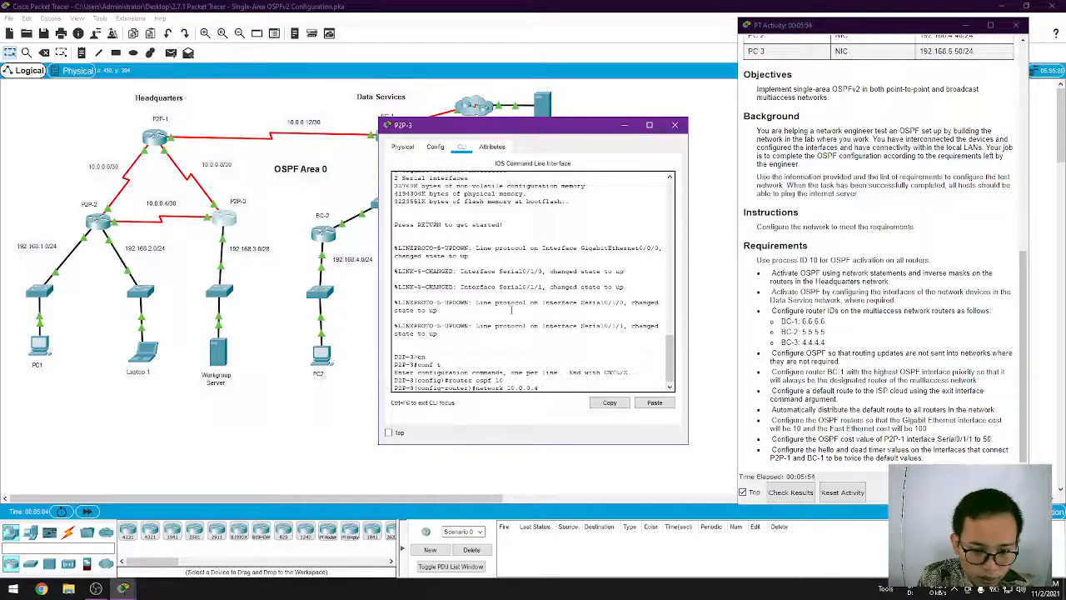
{"action": "type", "text": "0.0.0.3 area 0"}
{"action": "key", "text": "Return"}
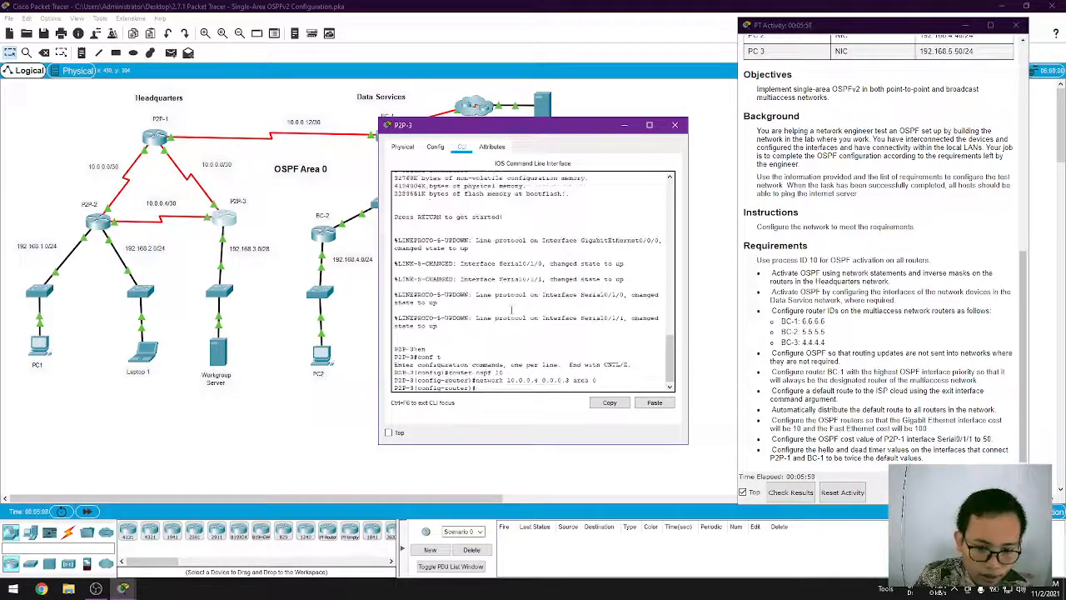
{"action": "type", "text": "network"}
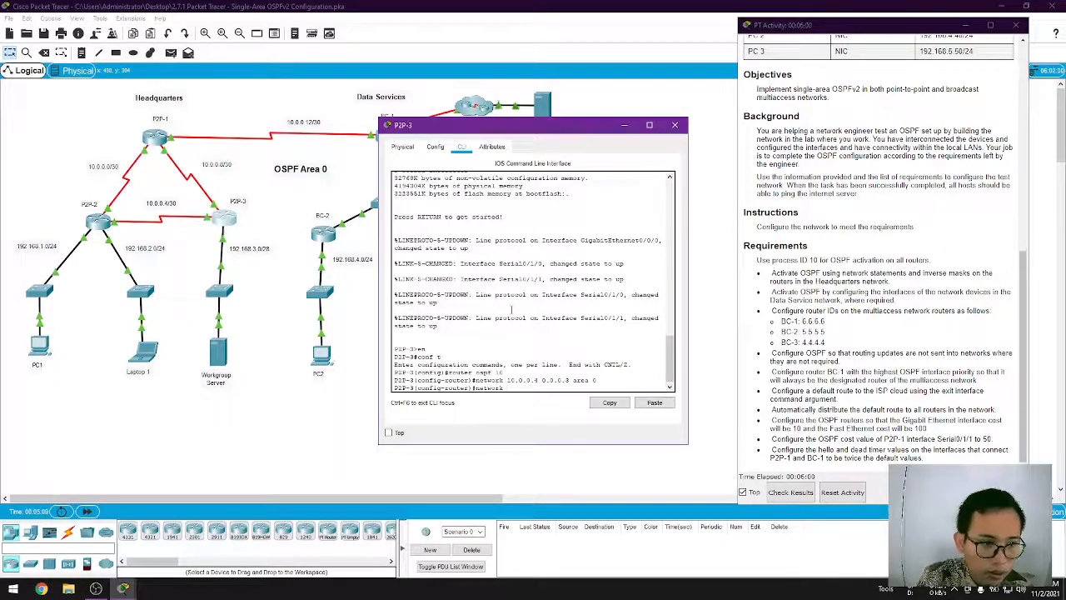
{"action": "type", "text": " 10.0.0.8 0.0.0.3 area 0"}
{"action": "key", "text": "Return"}
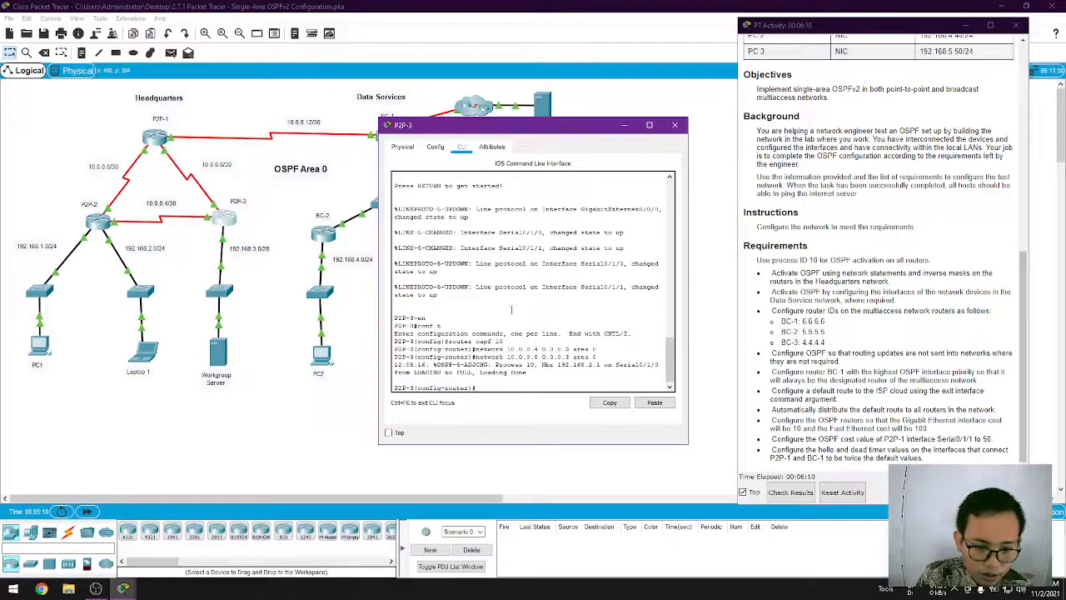
Advertise network 192.168.3.0 with inverse mask 0.0.0.15 in area 0 on P2P-3, and close the router's window.
{"action": "type", "text": "netwo"}
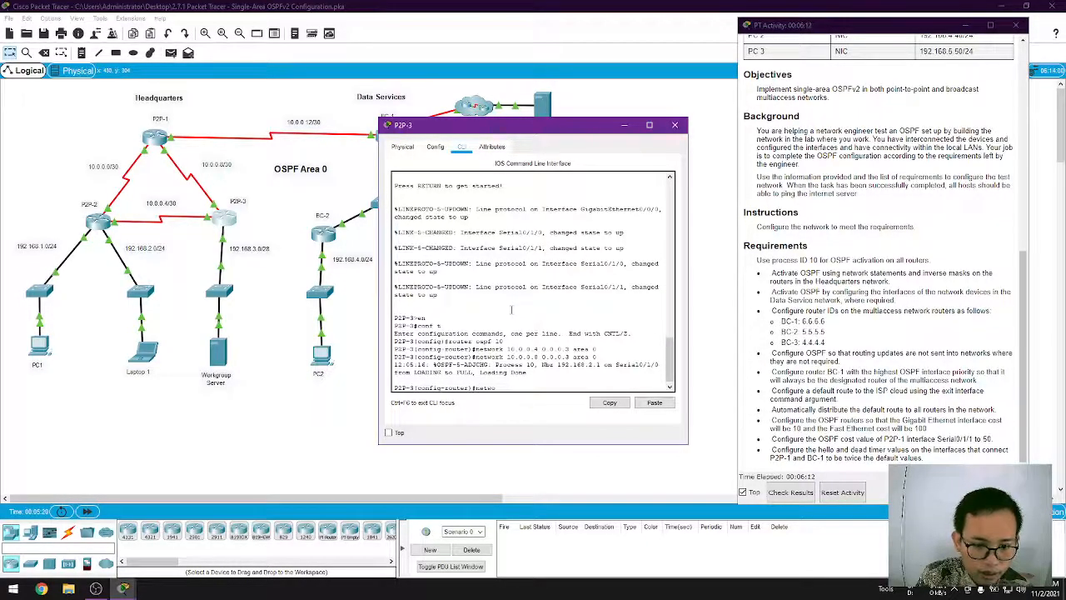
{"action": "type", "text": "rk 192.168"}
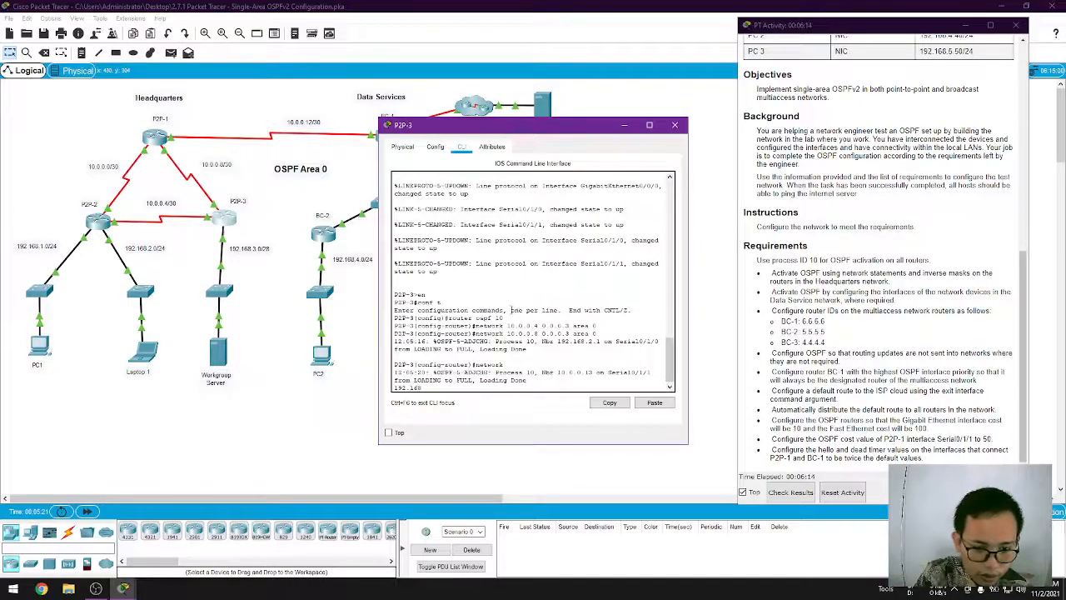
{"action": "type", "text": ".3.0"}
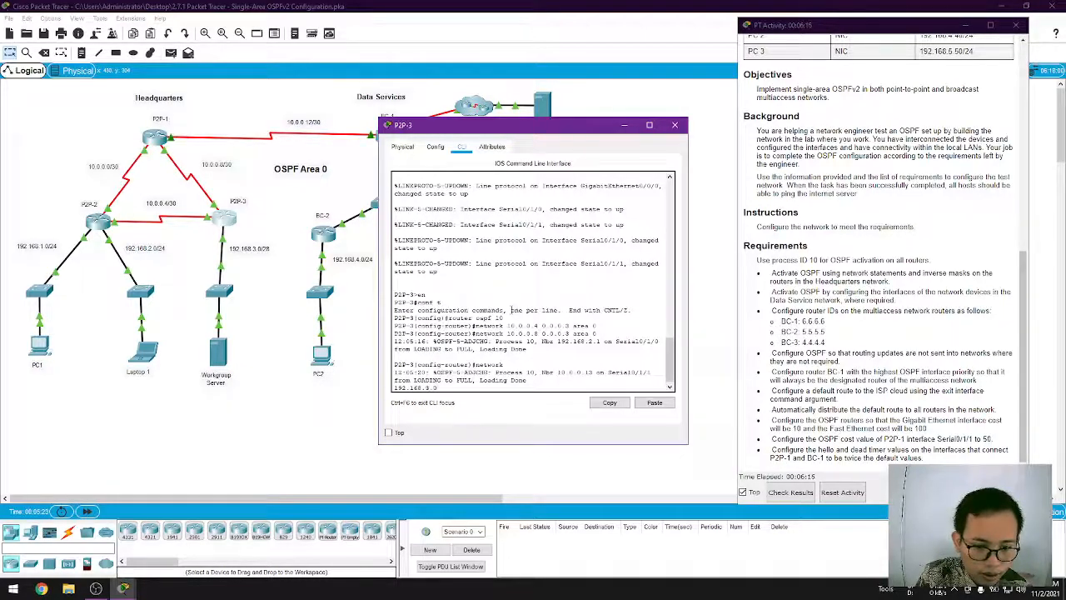
{"action": "key", "text": "Tab"}
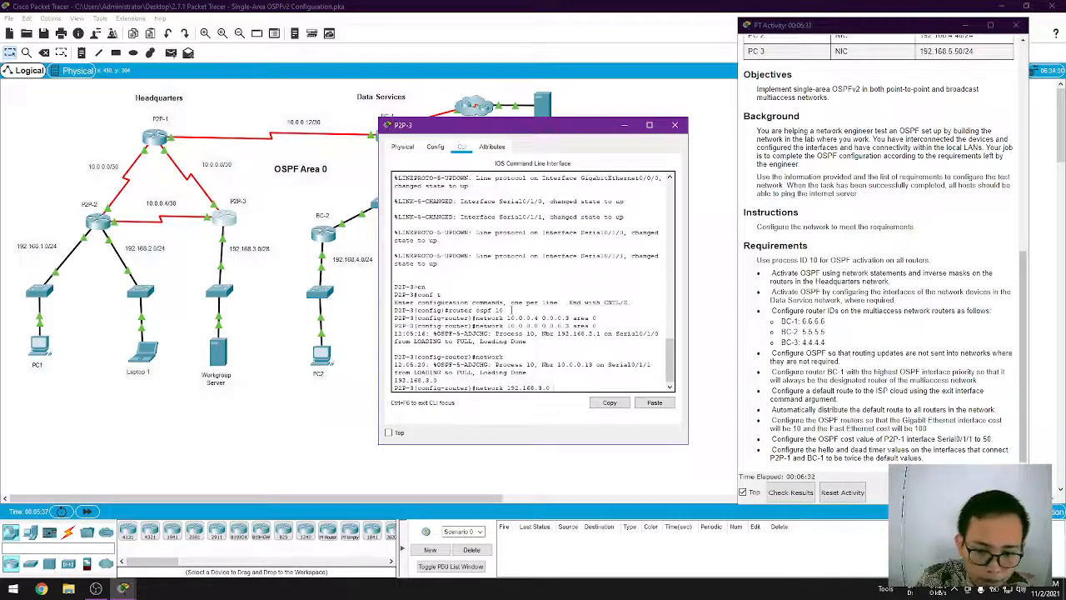
{"action": "type", "text": "0.0.0.15"}
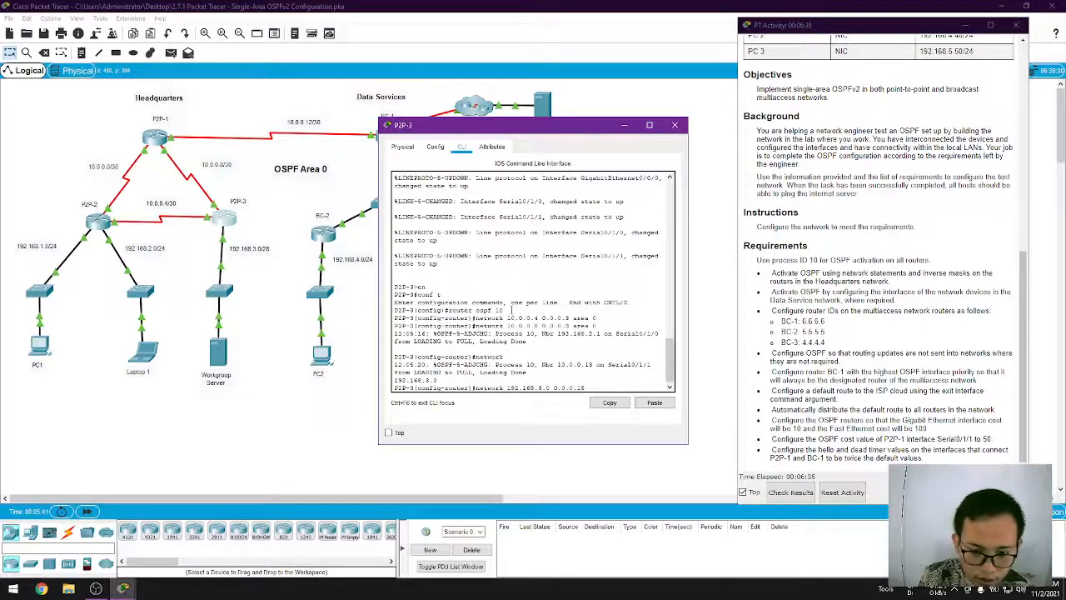
{"action": "type", "text": " area 0"}
{"action": "key", "text": "Return"}
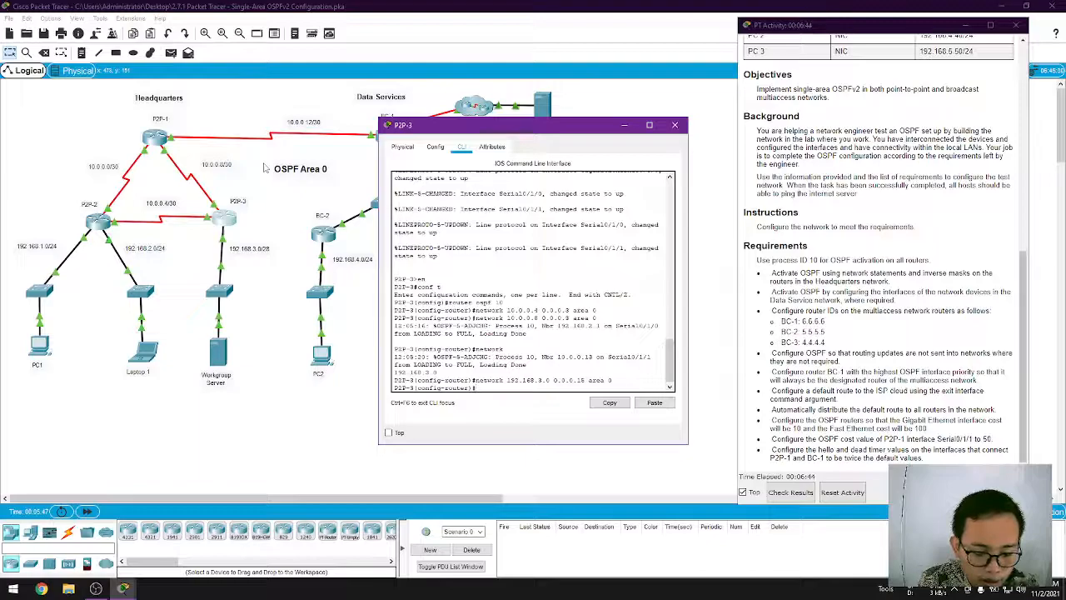
{"action": "left_click", "coordinate": [675, 125]}
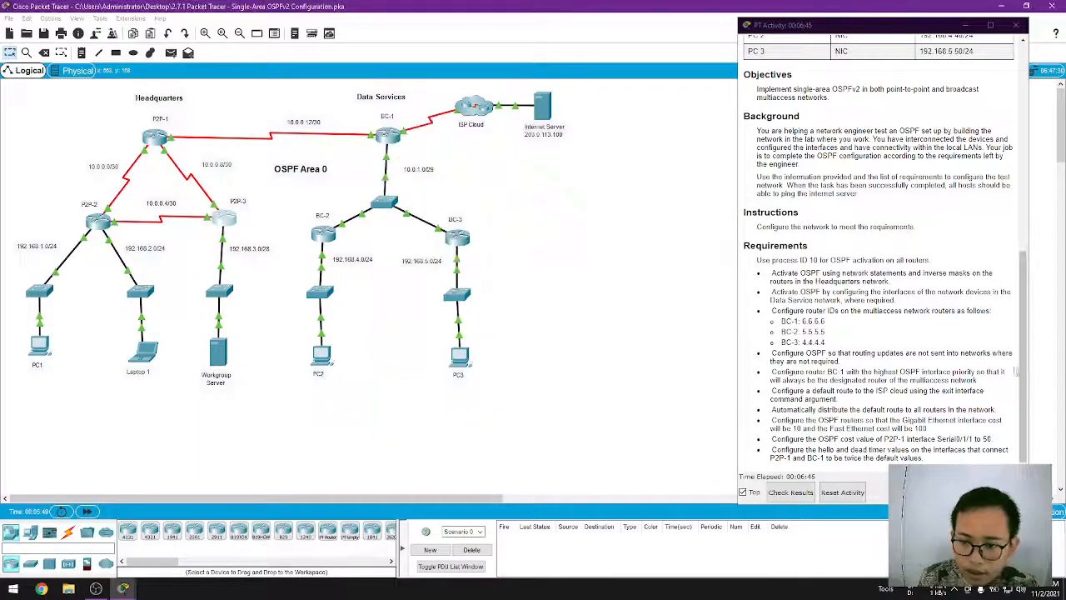
Check the Data Service network's OSPF activation requirement, and enter global configuration mode on router BC-1 from the command line.
{"action": "left_click", "coordinate": [825, 293]}
{"action": "triple_click", "coordinate": [824, 294]}
{"action": "left_click", "coordinate": [896, 293]}
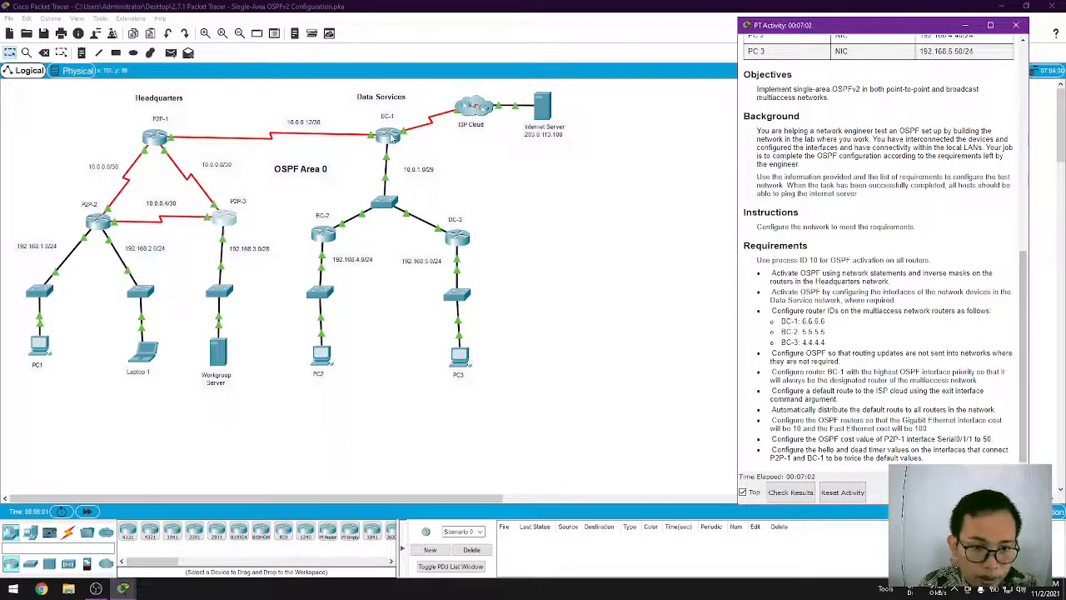
{"action": "left_click", "coordinate": [390, 138]}
{"action": "left_click_drag", "start_coordinate": [441, 136], "coordinate": [474, 134]}
{"action": "key", "text": "Return"}
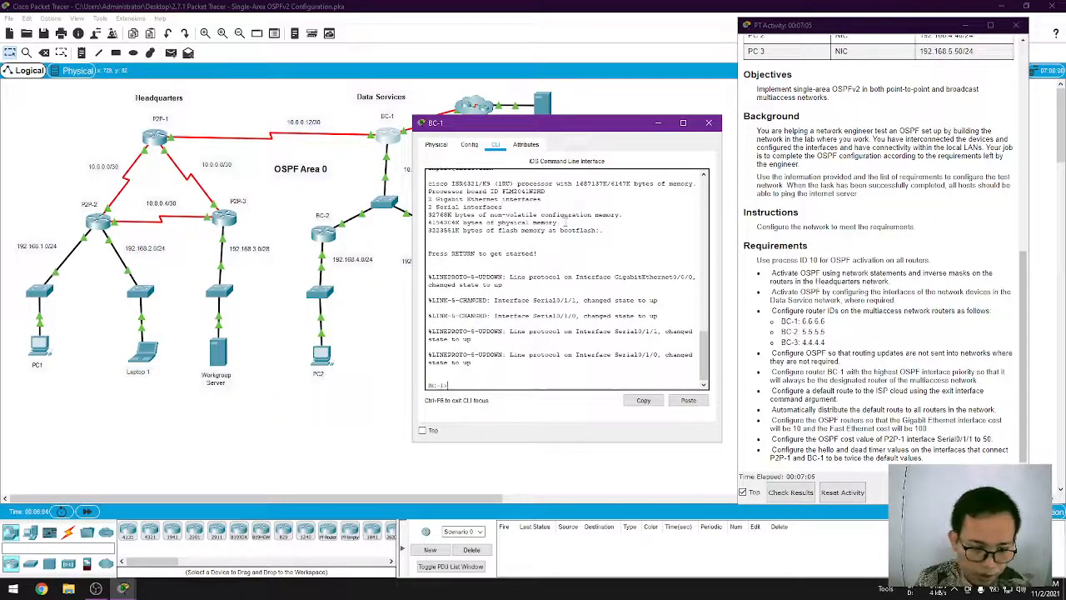
{"action": "type", "text": "en"}
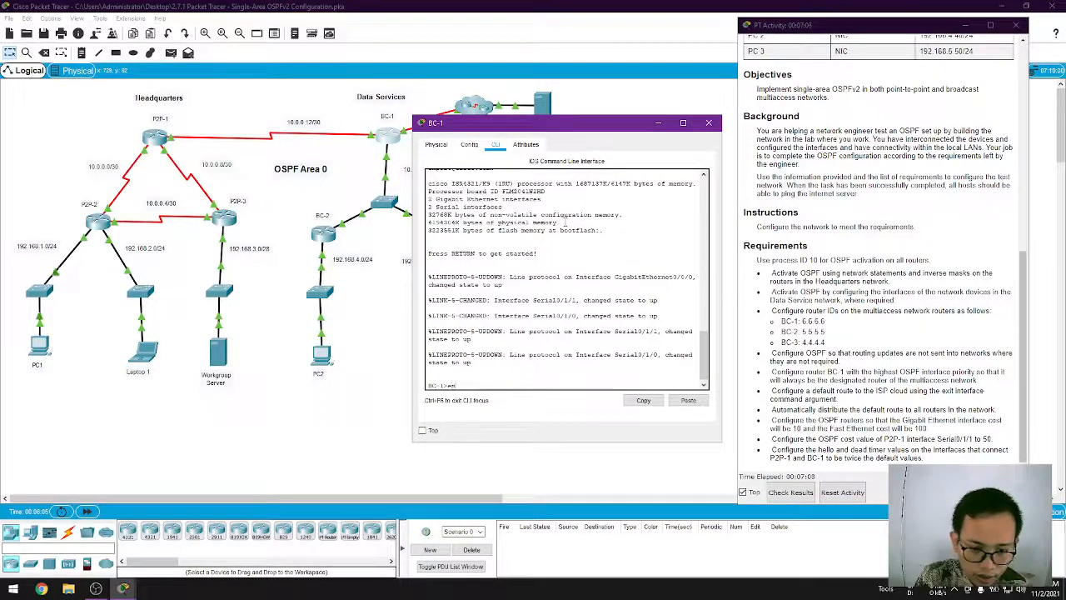
{"action": "key", "text": "Return"}
{"action": "type", "text": "conf t"}
{"action": "key", "text": "Return"}
{"action": "type", "text": "router ospf"}
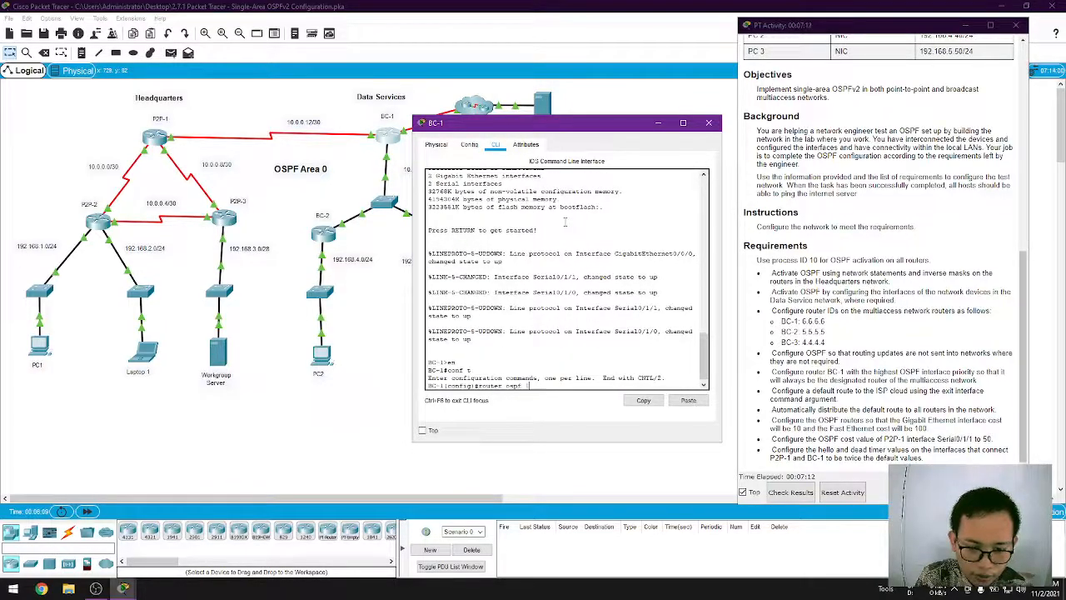
{"action": "type", "text": " 10"}
{"action": "key", "text": "Return"}
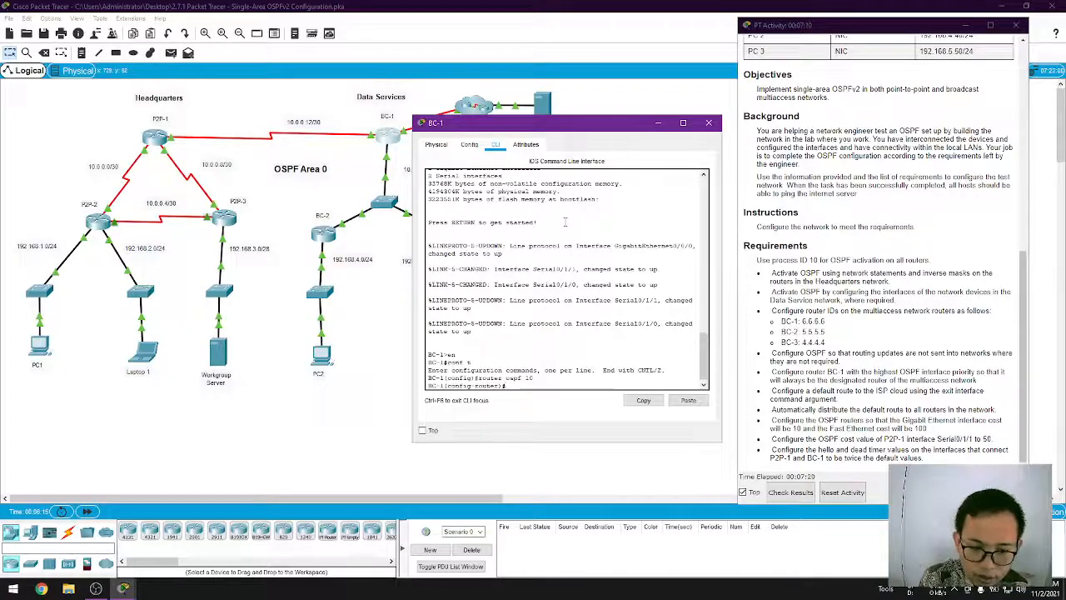
{"action": "type", "text": "ex"}
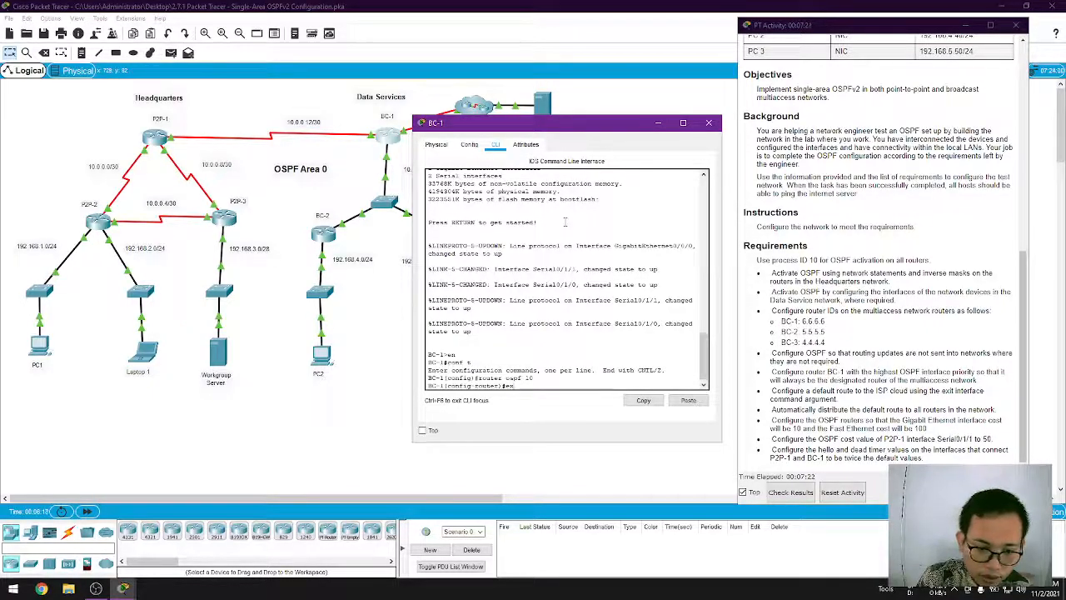
{"action": "key", "text": "Return"}
{"action": "type", "text": "no router ospf 10"}
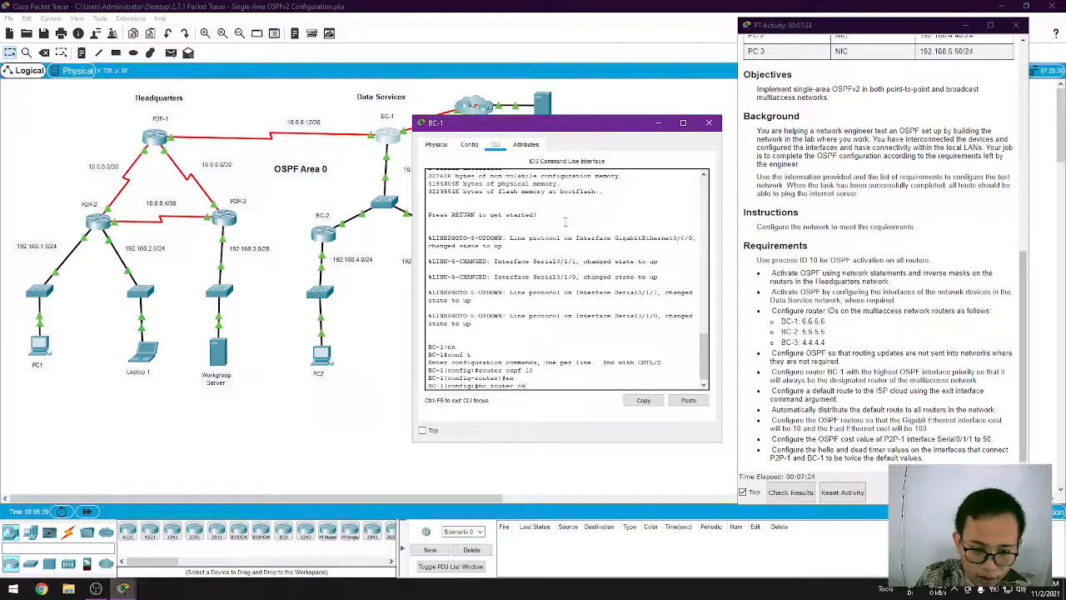
{"action": "key", "text": "Return"}
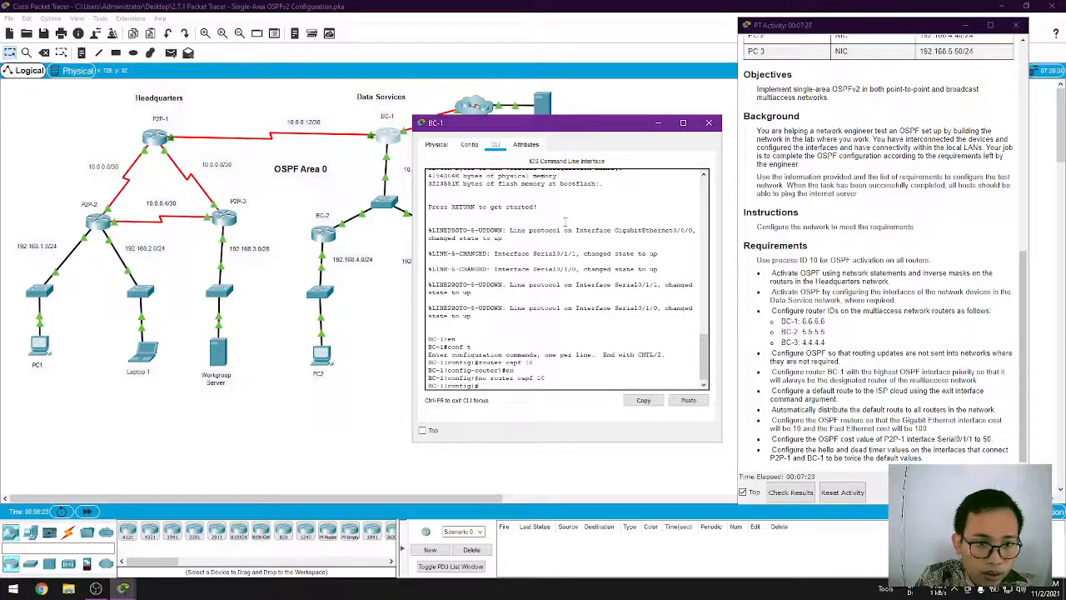
Check BC-1's serial link to P2P-1 and activate OSPF process 10 in area 0 on BC-1's interface Serial0/1/0.
{"action": "left_click", "coordinate": [708, 123]}
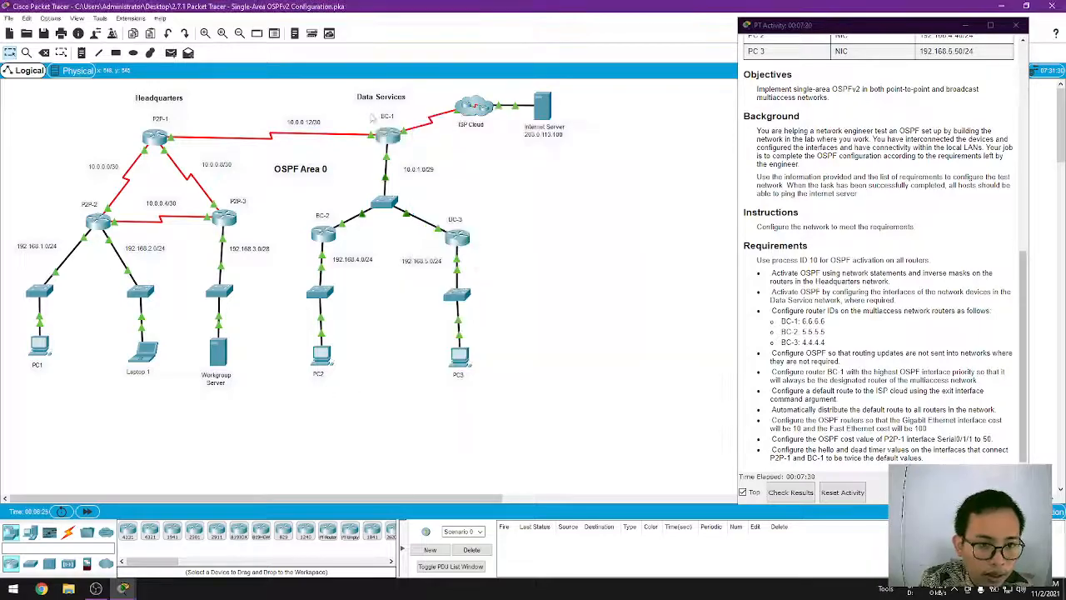
{"action": "mouse_move", "coordinate": [372, 139]}
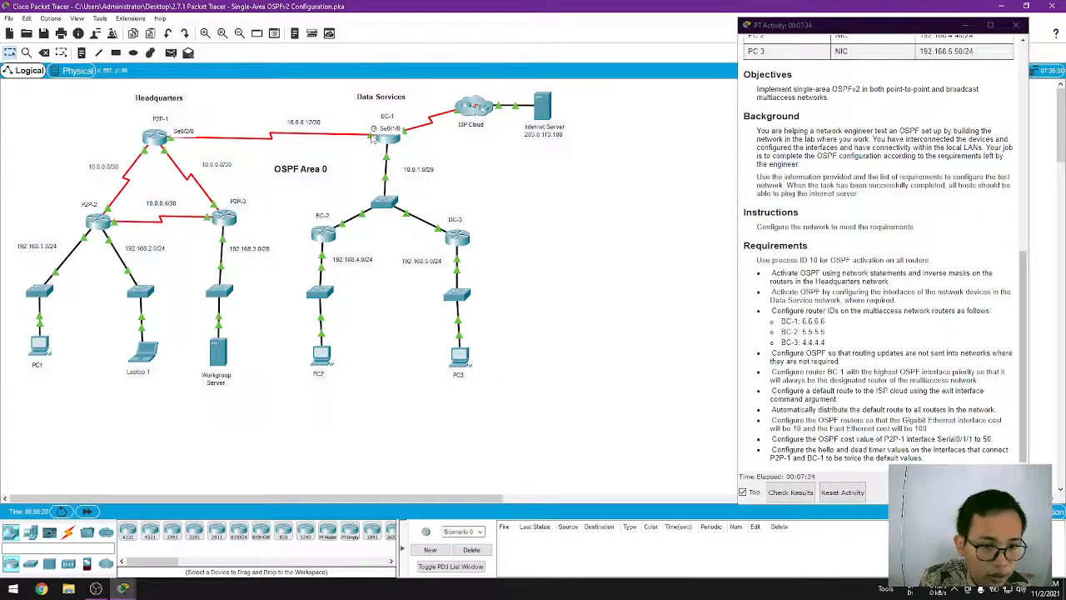
{"action": "left_click", "coordinate": [373, 138]}
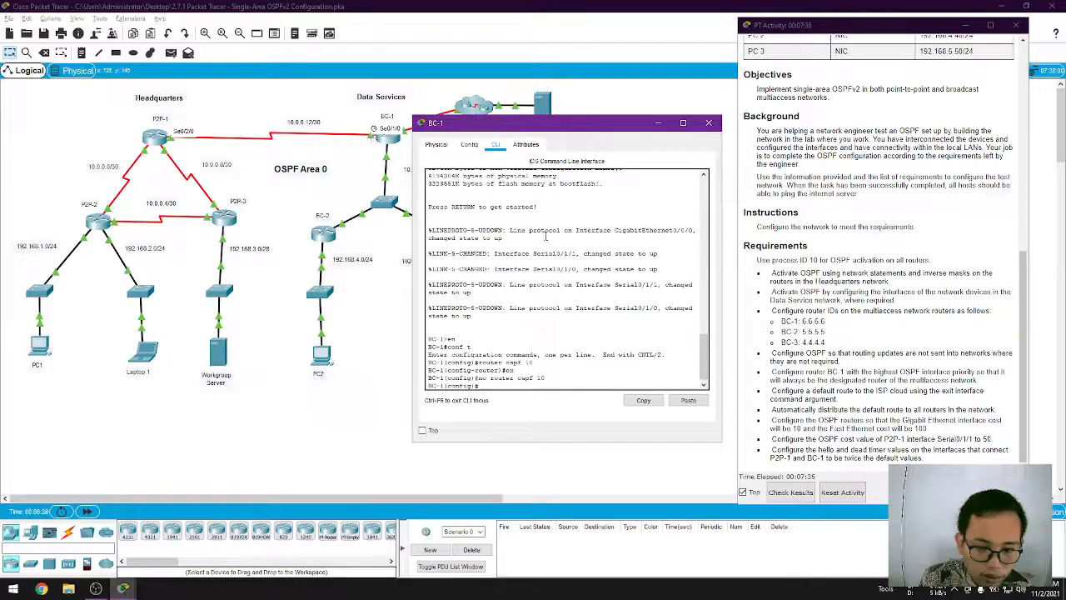
{"action": "type", "text": "int serial"}
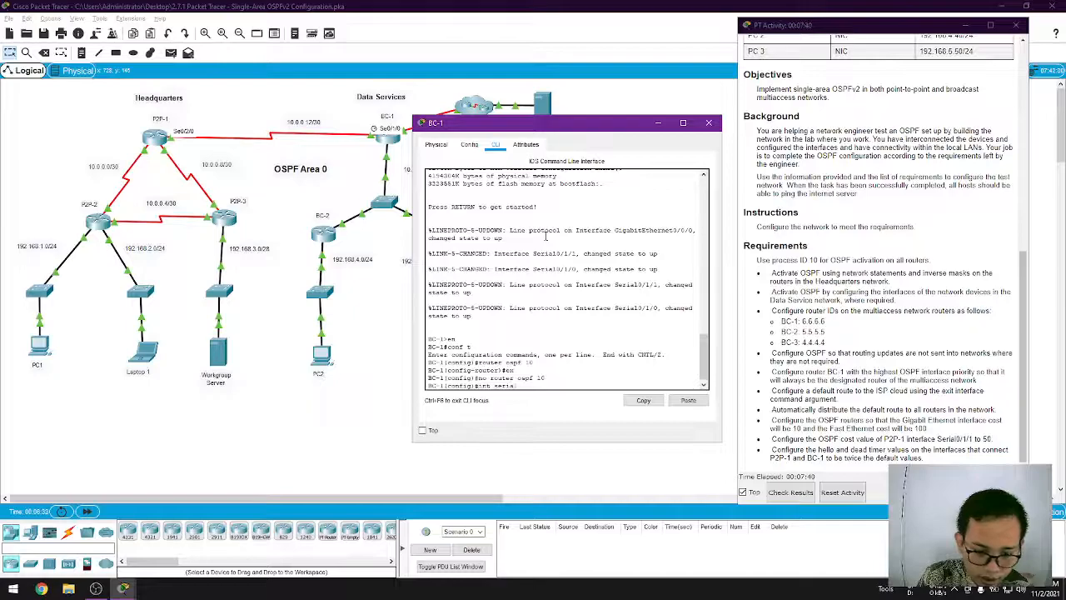
{"action": "type", "text": "0/1/0"}
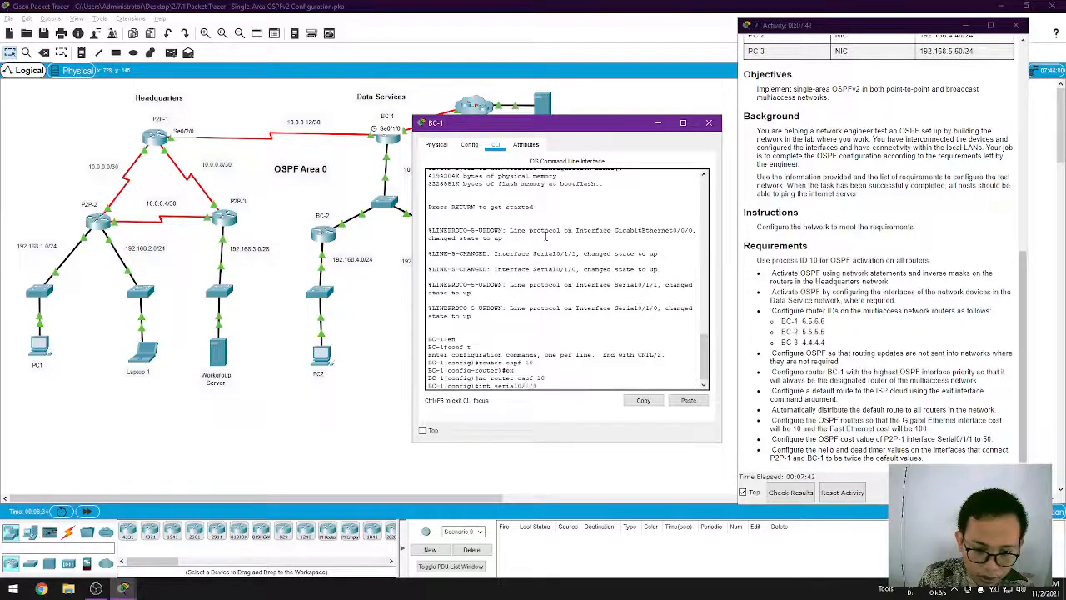
{"action": "key", "text": "Return"}
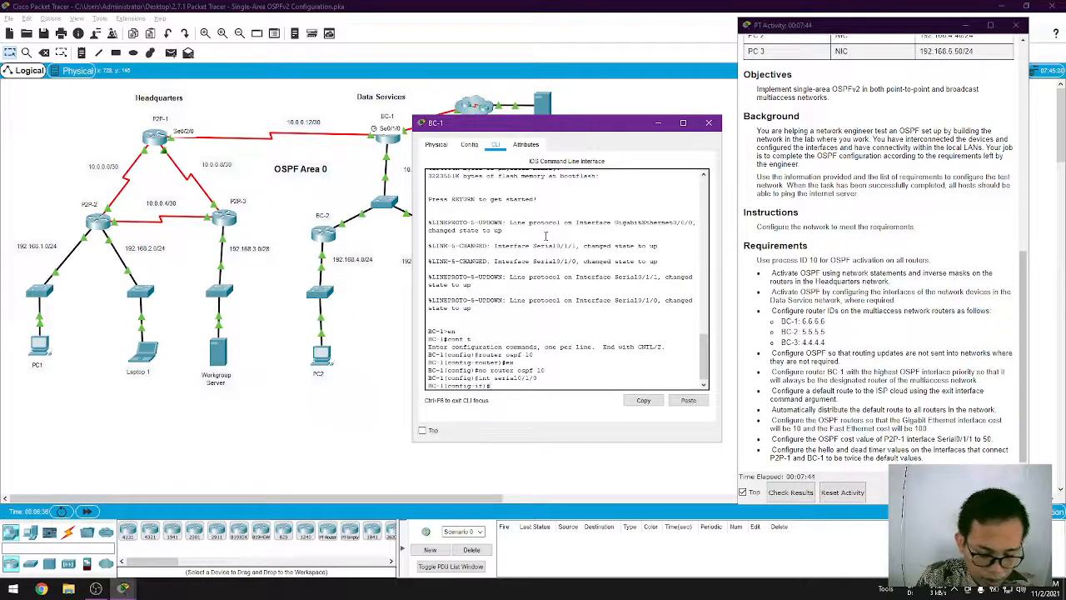
{"action": "type", "text": "ip "}
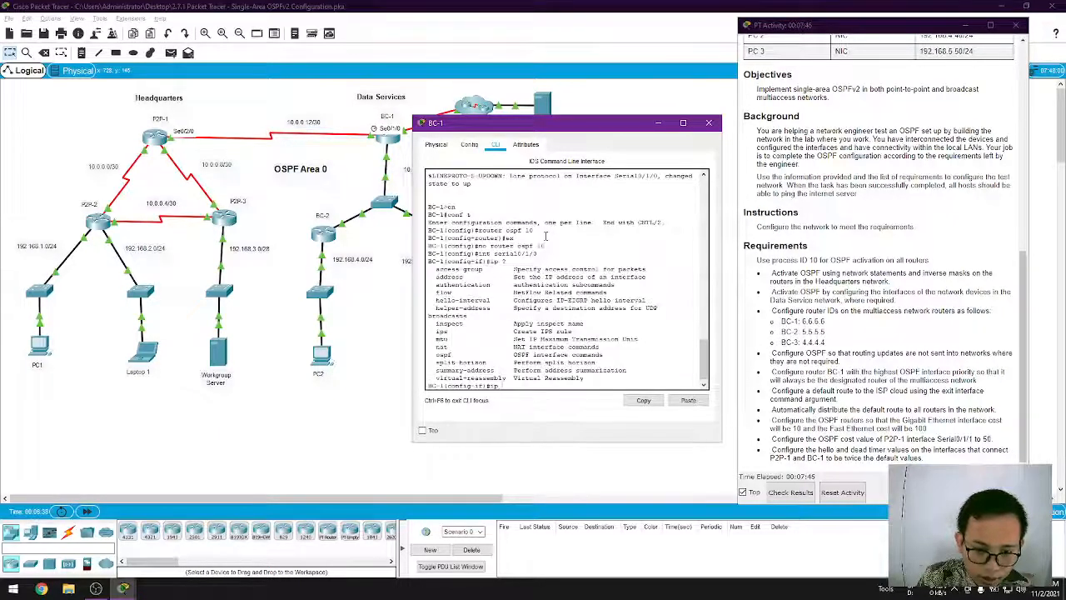
{"action": "type", "text": "?ospf"}
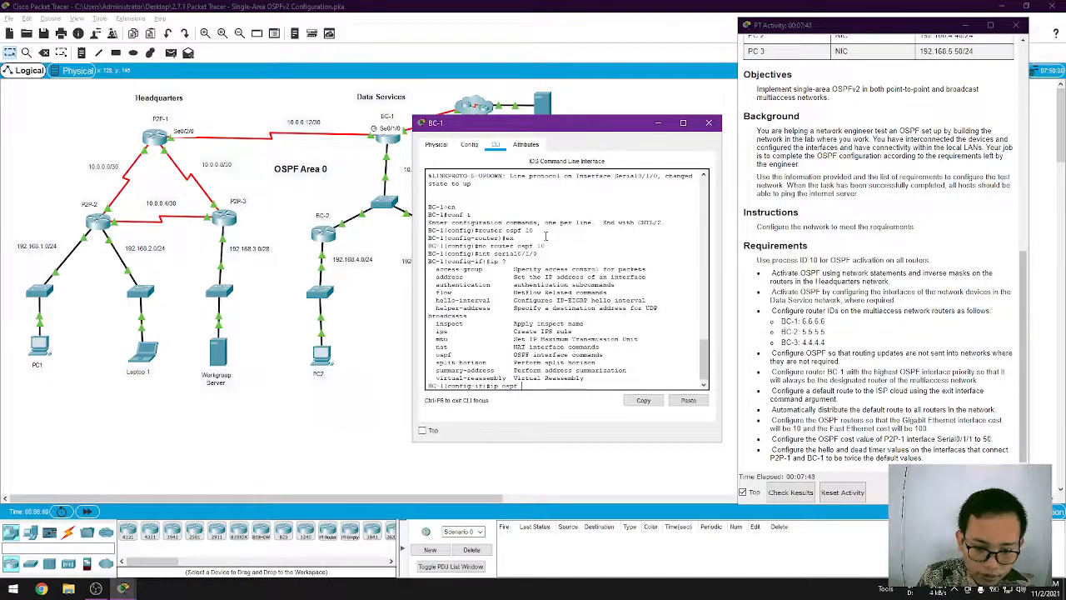
{"action": "type", "text": " 10area 0"}
{"action": "key", "text": "Return"}
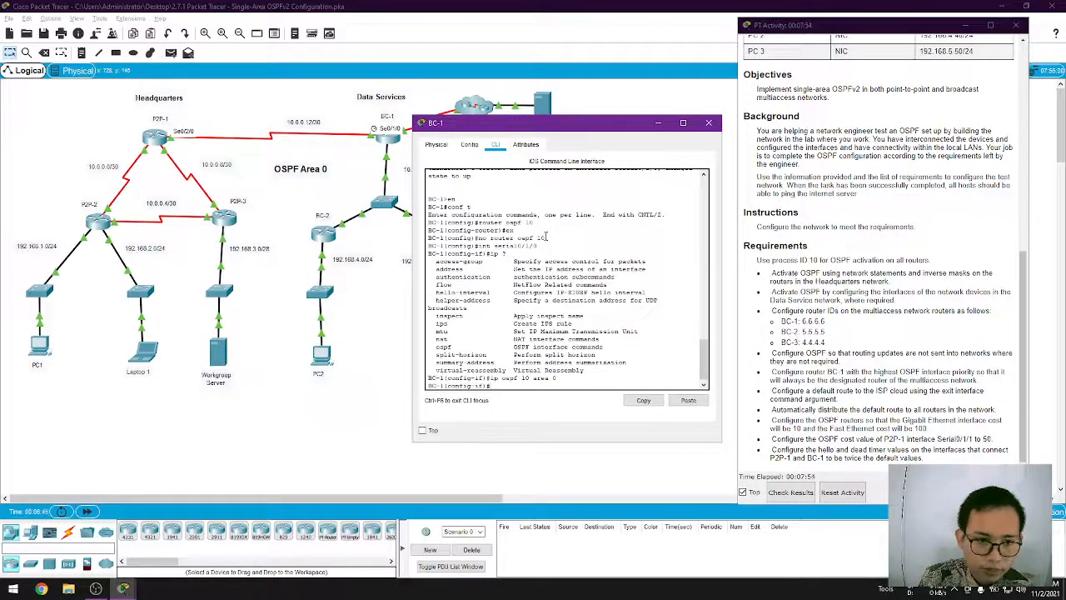
Activate OSPF process 10 in area 0 on BC-1's interface GigabitEthernet0/0/0 toward the switch, and close the router's window.
{"action": "left_click", "coordinate": [342, 161]}
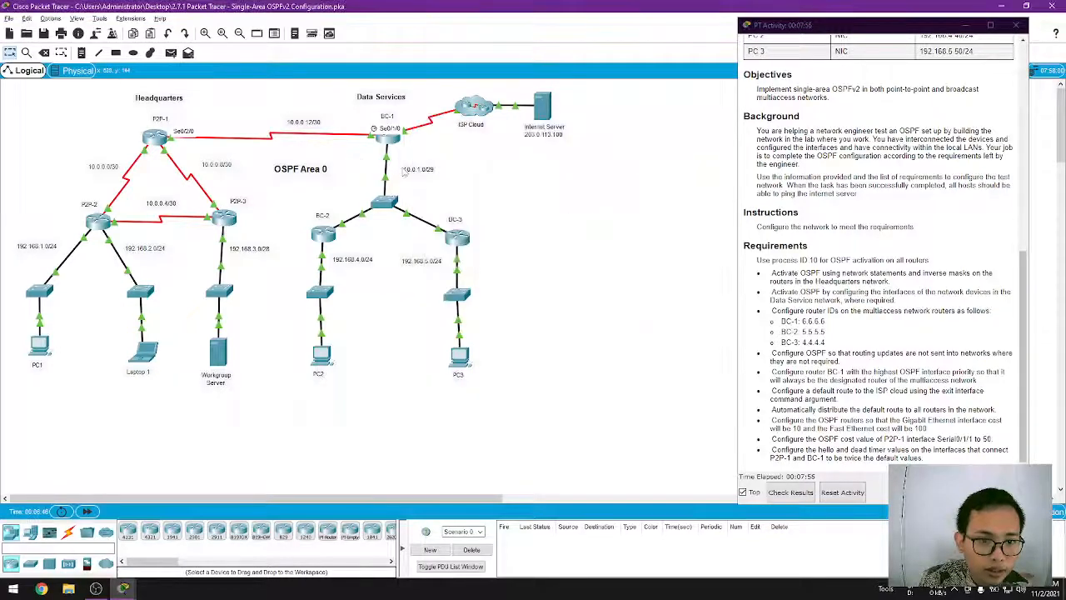
{"action": "mouse_move", "coordinate": [388, 162]}
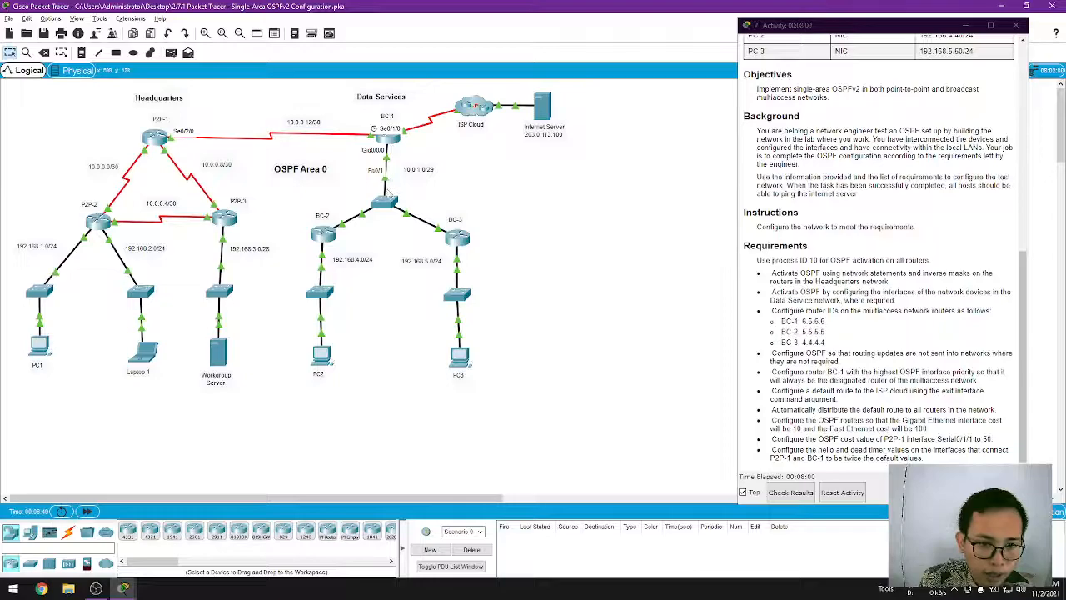
{"action": "left_click", "coordinate": [388, 140]}
{"action": "type", "text": "ex"}
{"action": "key", "text": "Return"}
{"action": "type", "text": "in"}
{"action": "key", "text": "Return"}
{"action": "type", "text": "int gig0/0/0"}
{"action": "key", "text": "Return"}
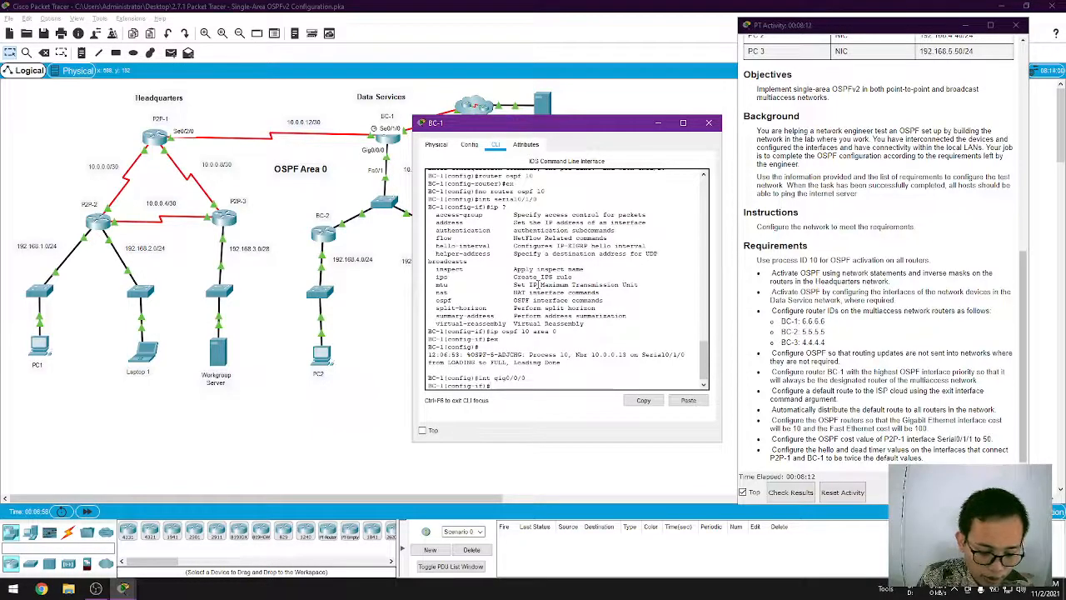
{"action": "type", "text": "ip o"}
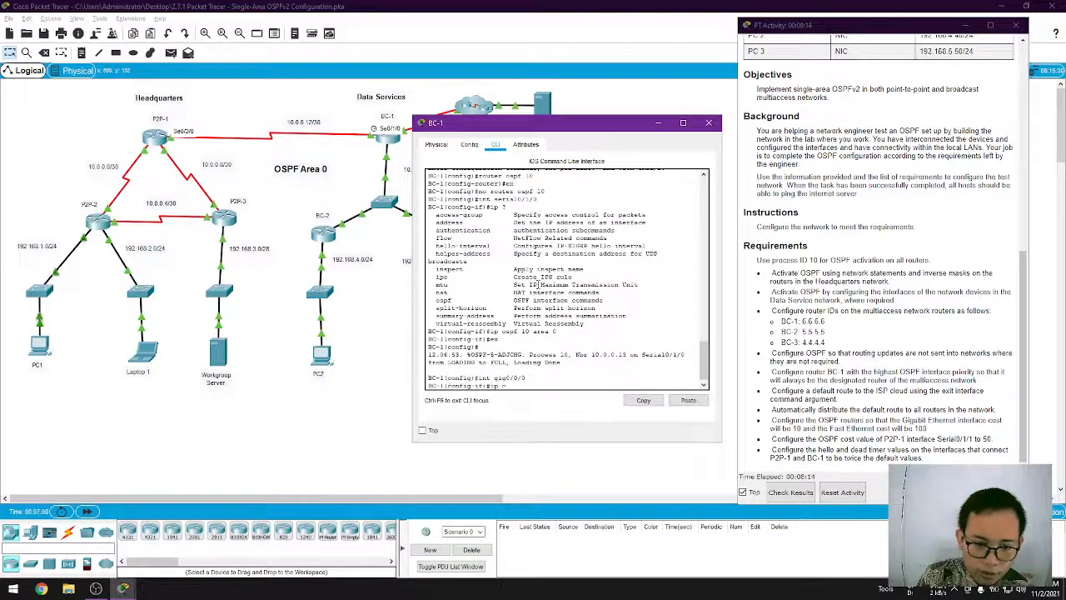
{"action": "type", "text": "spf 10 area"}
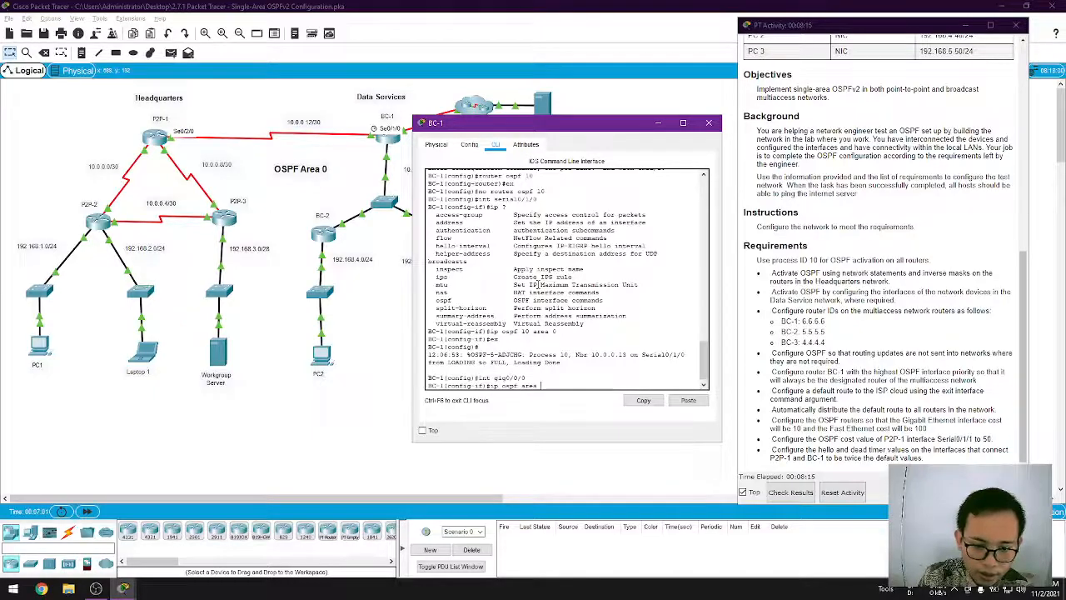
{"action": "key", "text": "BackSpace"}
{"action": "key", "text": "BackSpace"}
{"action": "key", "text": "BackSpace"}
{"action": "key", "text": "BackSpace"}
{"action": "key", "text": "BackSpace"}
{"action": "type", "text": "10 area 0"}
{"action": "key", "text": "Return"}
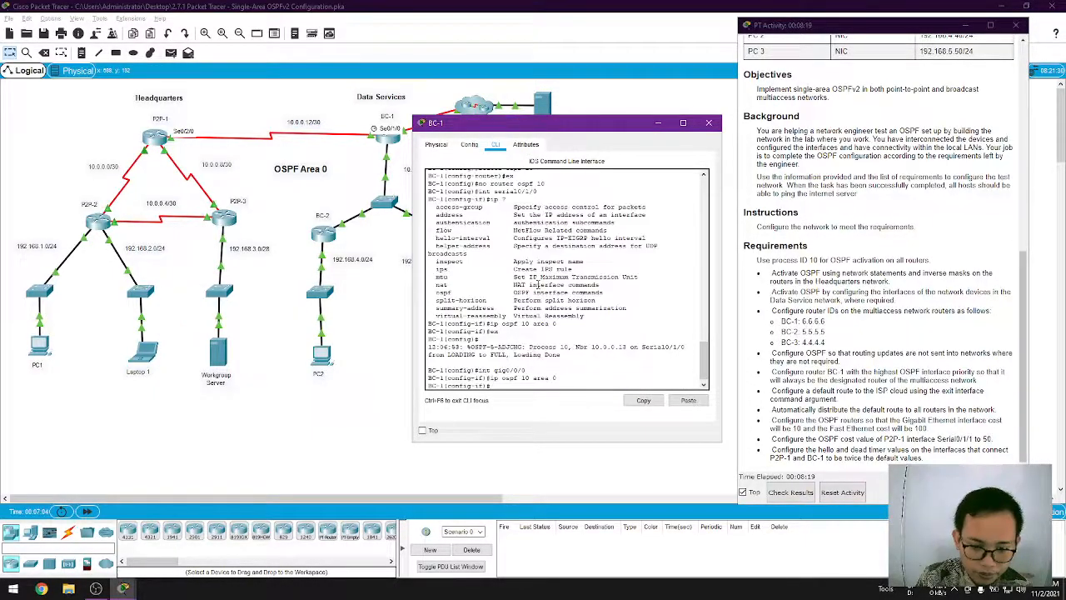
{"action": "left_click", "coordinate": [709, 125]}
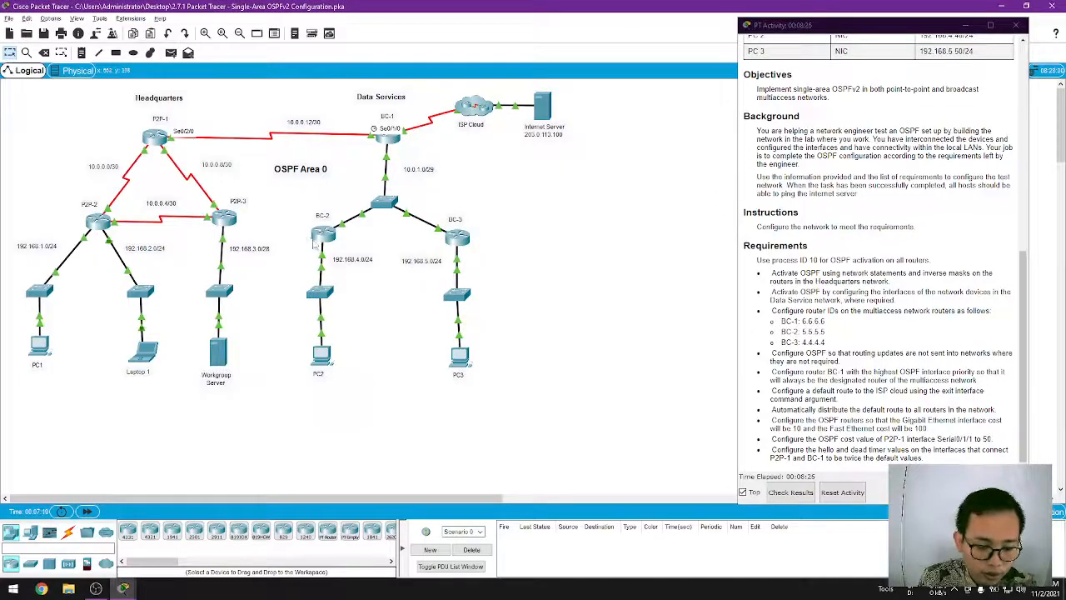
Check which interfaces router BC-2 uses in the topology, and enter global configuration mode on BC-2 from the command line.
{"action": "mouse_move", "coordinate": [348, 230]}
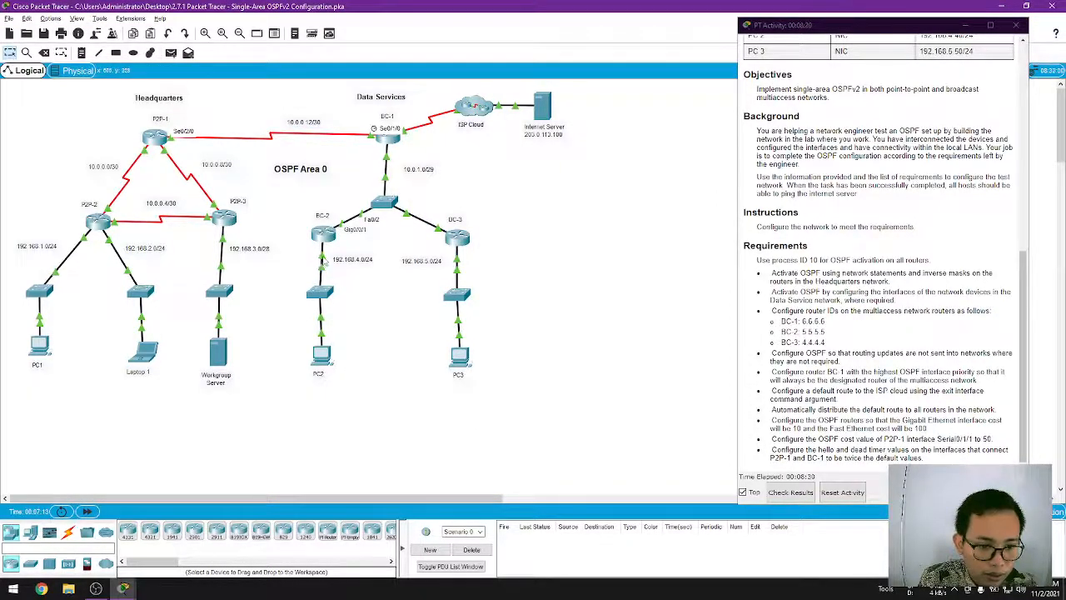
{"action": "mouse_move", "coordinate": [324, 261]}
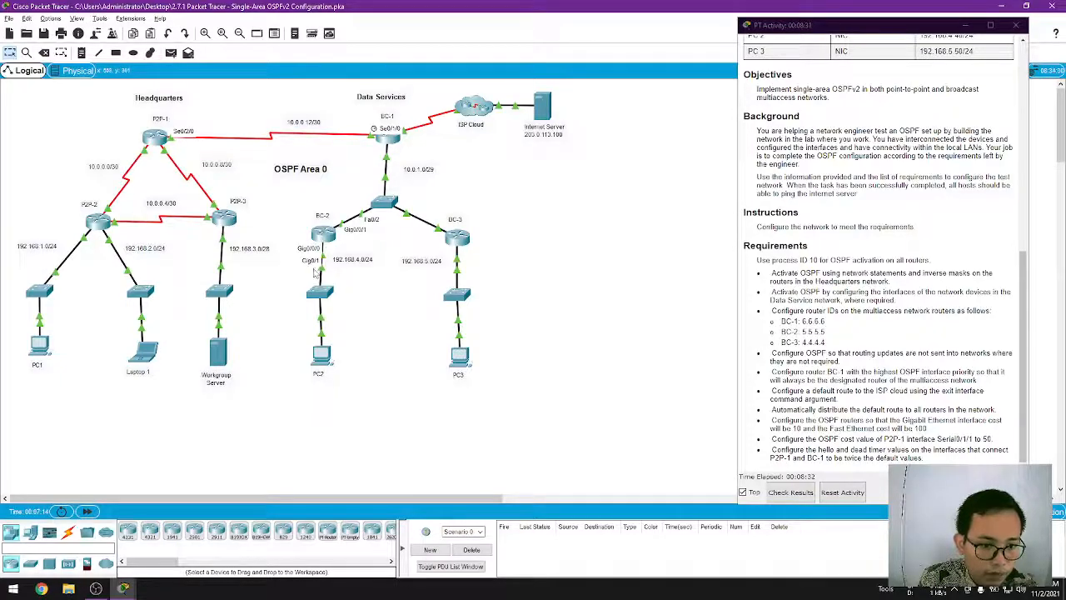
{"action": "left_click", "coordinate": [327, 236]}
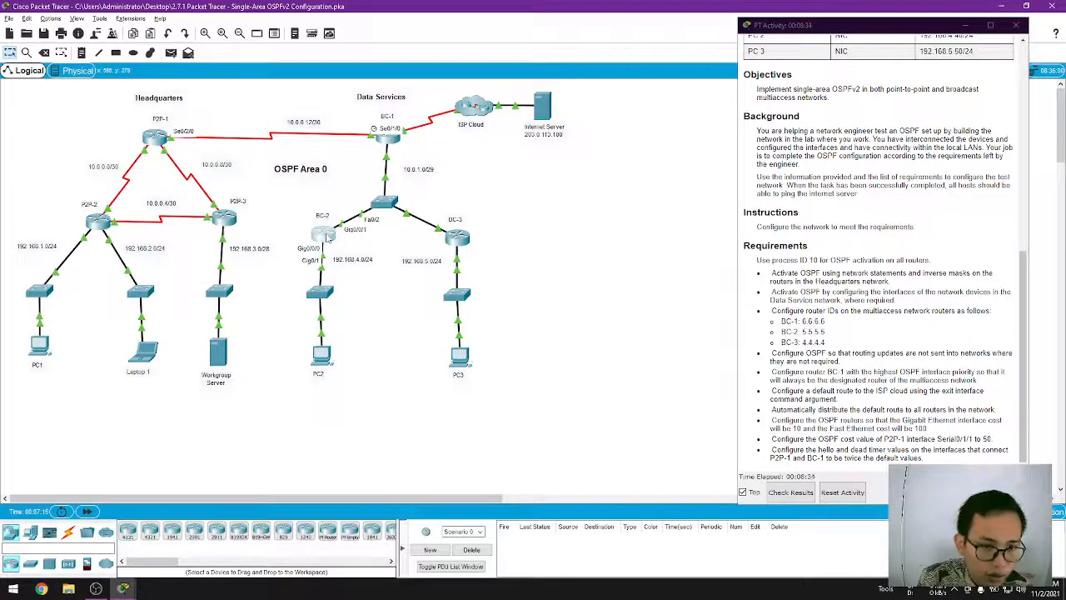
{"action": "key", "text": "Return"}
{"action": "type", "text": "int gig0/"}
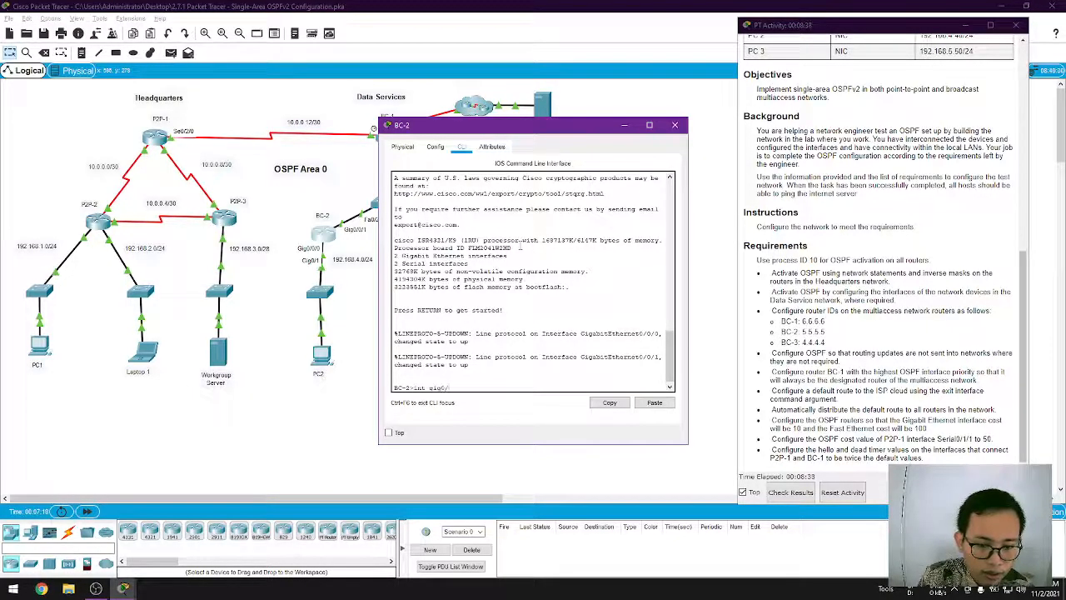
{"action": "key", "text": "BackSpace"}
{"action": "key", "text": "BackSpace"}
{"action": "key", "text": "BackSpace"}
{"action": "key", "text": "BackSpace"}
{"action": "key", "text": "BackSpace"}
{"action": "key", "text": "BackSpace"}
{"action": "key", "text": "BackSpace"}
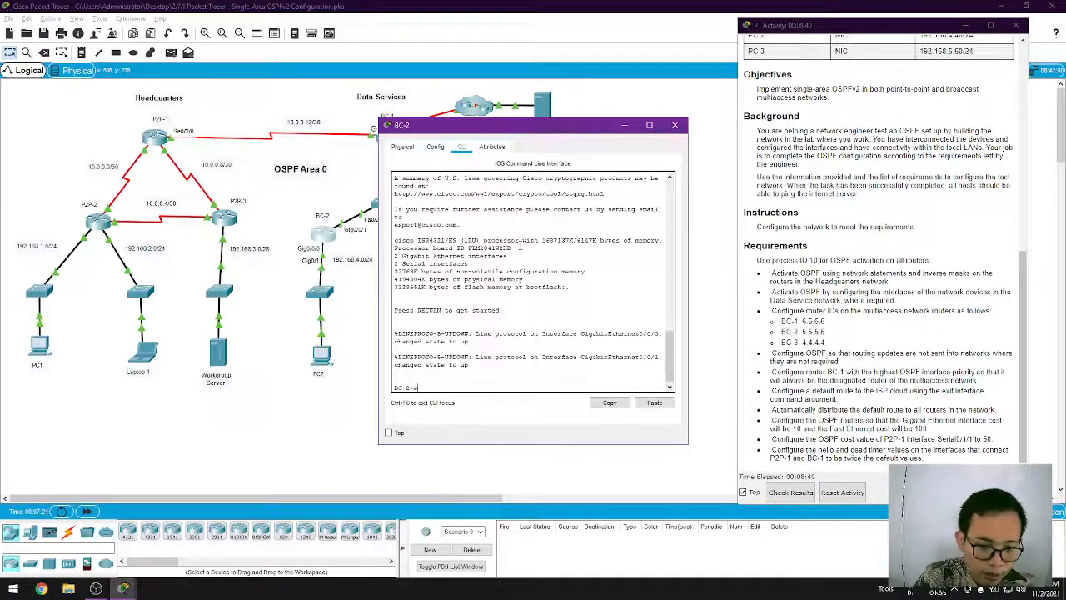
{"action": "type", "text": "en"}
{"action": "key", "text": "Return"}
{"action": "type", "text": "conf t"}
{"action": "key", "text": "Return"}
Activate OSPF process 10 in area 0 on BC-2's interface GigabitEthernet0/0/0 and leave interface configuration.
{"action": "type", "text": "int gig0/0/0"}
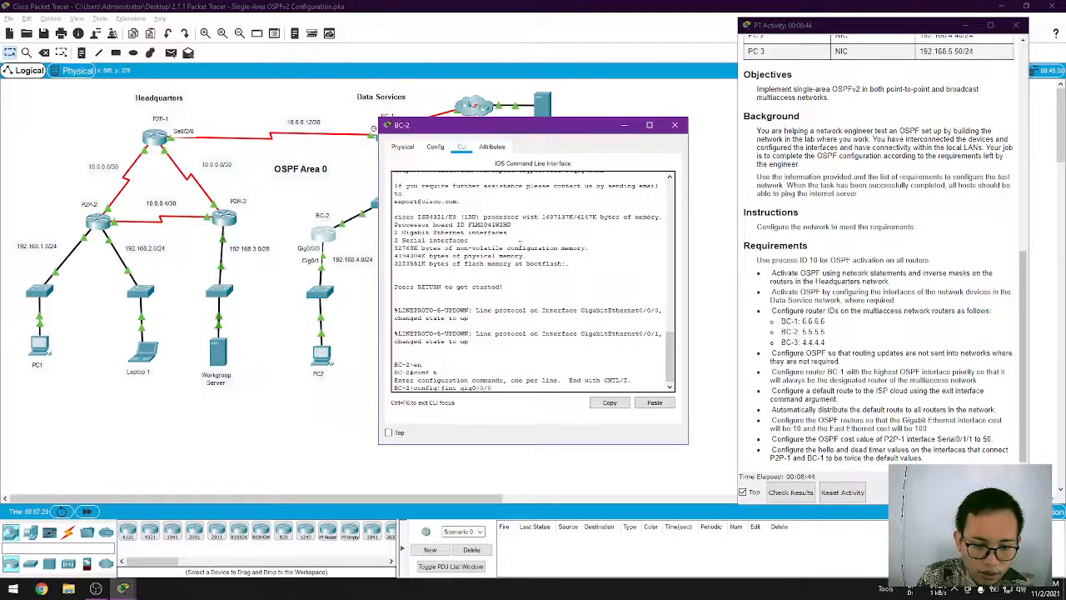
{"action": "key", "text": "Return"}
{"action": "type", "text": "ip o"}
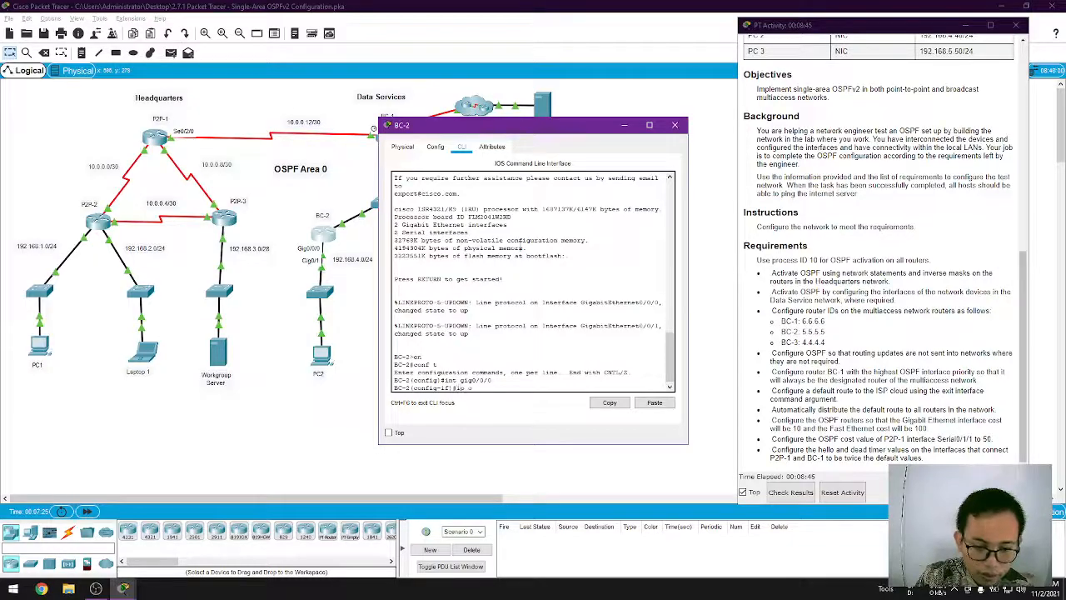
{"action": "type", "text": "spf 10 area 0"}
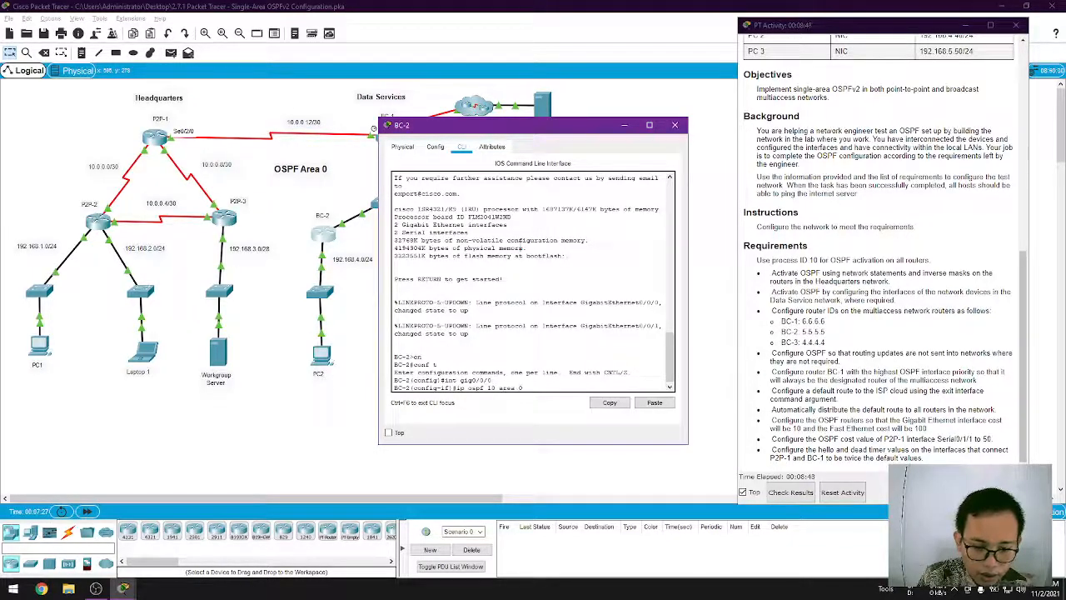
{"action": "key", "text": "Return"}
{"action": "type", "text": "ex"}
{"action": "key", "text": "Return"}
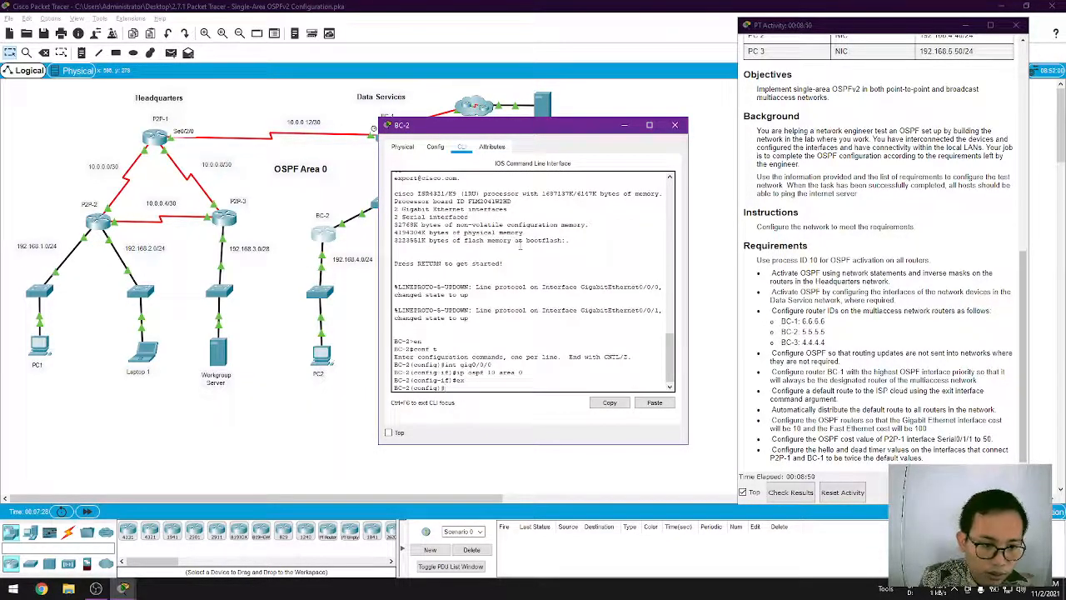
{"action": "left_click", "coordinate": [674, 124]}
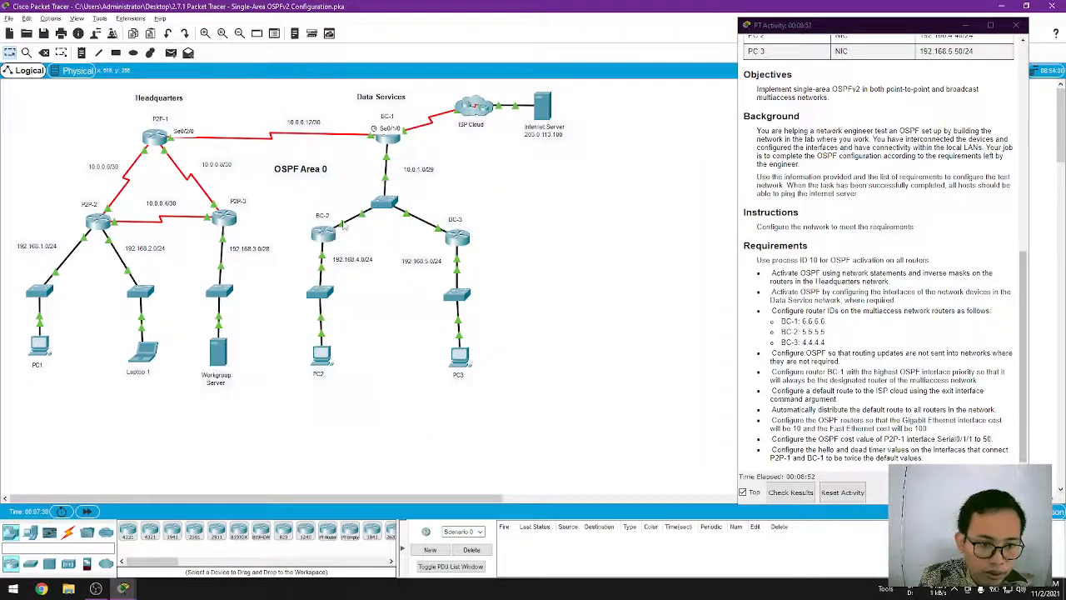
Activate OSPF process 10 in area 0 on BC-2's interface GigabitEthernet0/0/1, and close the router's window.
{"action": "key", "text": "alt+Tab"}
{"action": "type", "text": "gig0/0/"}
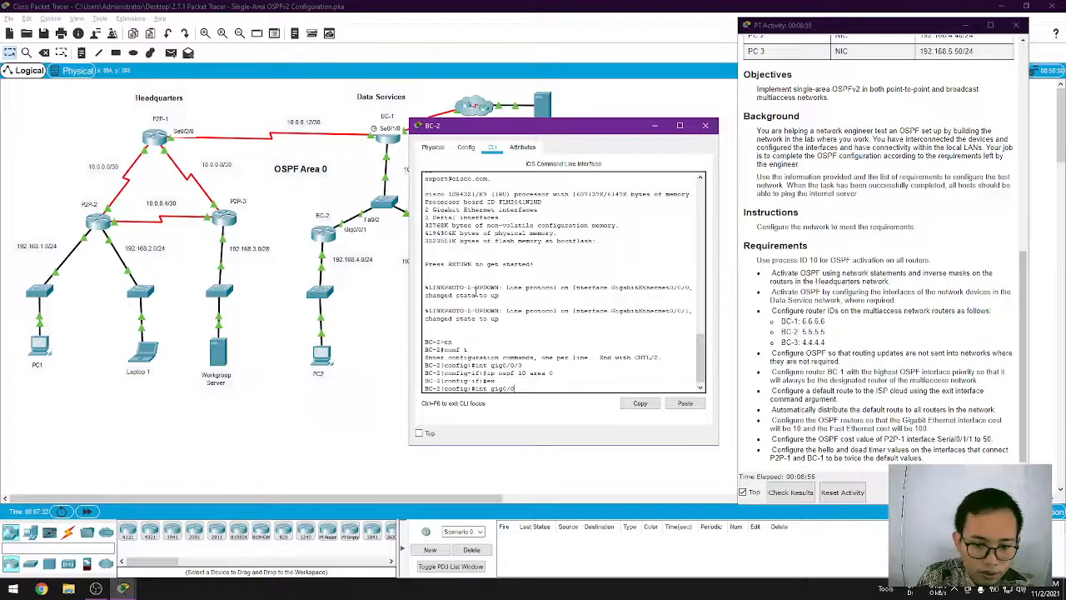
{"action": "type", "text": "1"}
{"action": "key", "text": "Return"}
{"action": "type", "text": "ip ospf 10 area 0"}
{"action": "key", "text": "Return"}
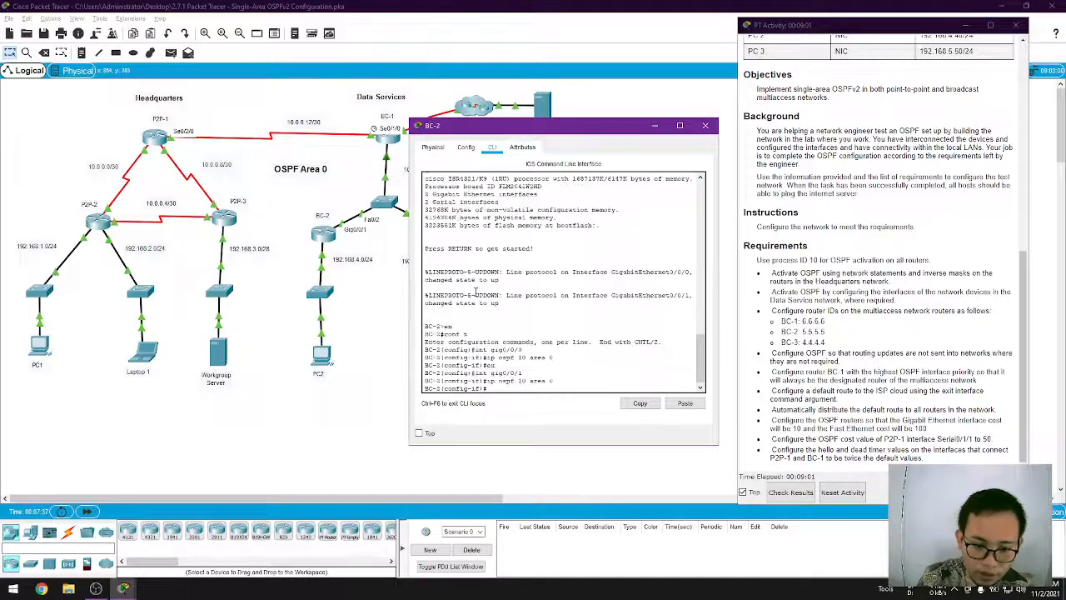
{"action": "left_click", "coordinate": [706, 126]}
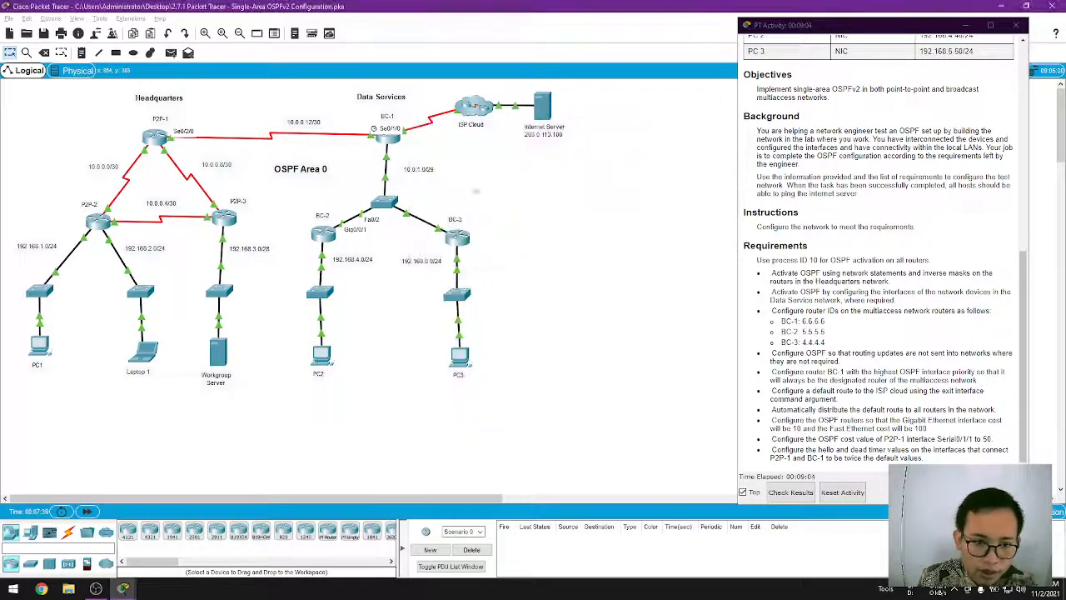
On router BC-3, enter global configuration mode from the command line, moving its window clear of the topology.
{"action": "left_click", "coordinate": [458, 239]}
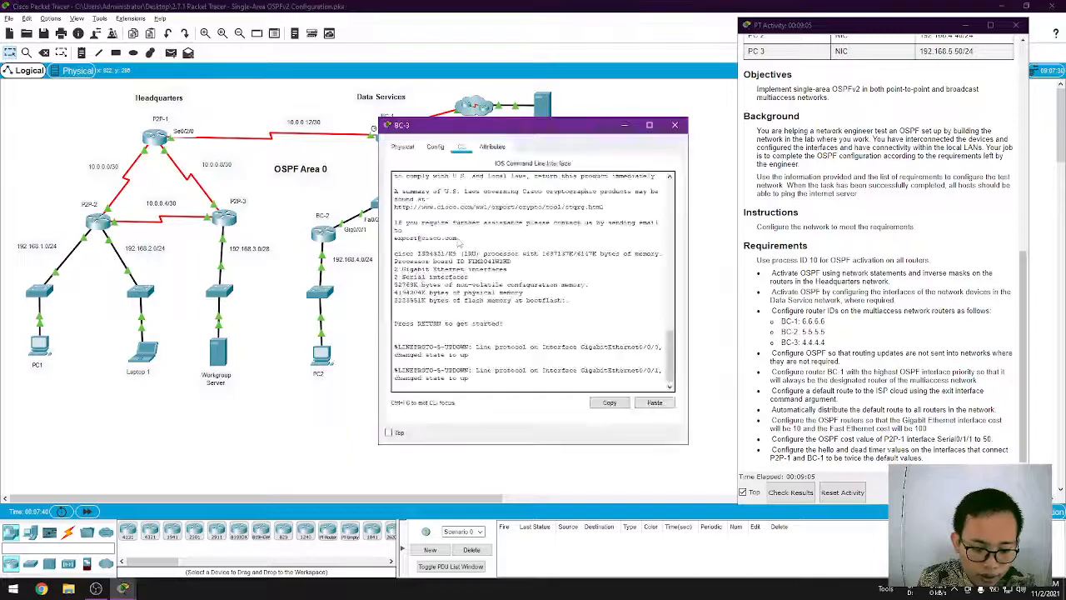
{"action": "key", "text": "Return"}
{"action": "type", "text": "en"}
{"action": "key", "text": "Return"}
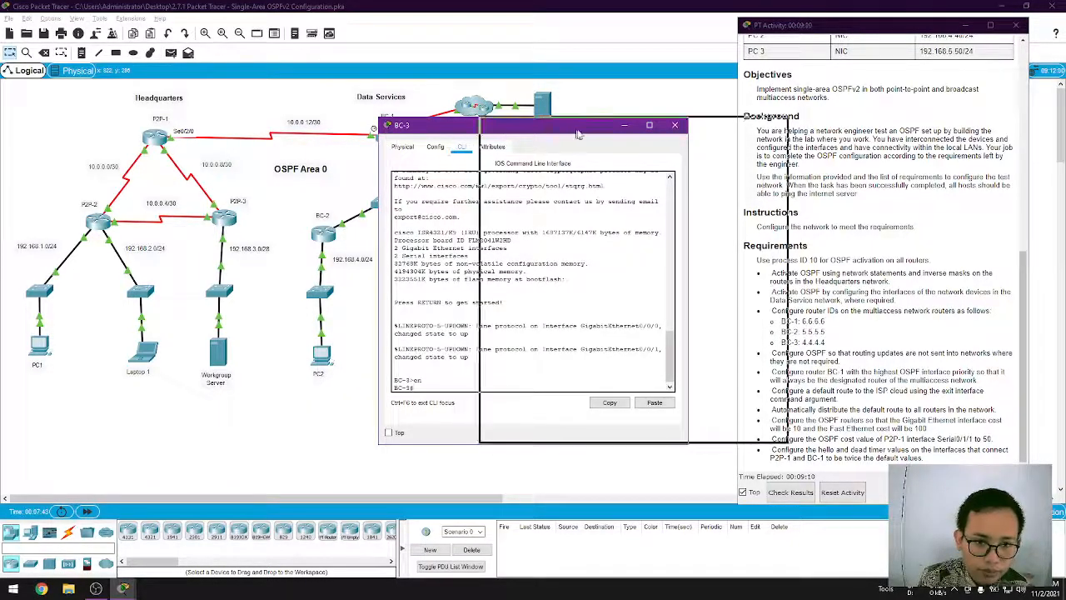
{"action": "left_click_drag", "start_coordinate": [470, 125], "coordinate": [599, 124]}
{"action": "type", "text": "conf t"}
{"action": "key", "text": "Return"}
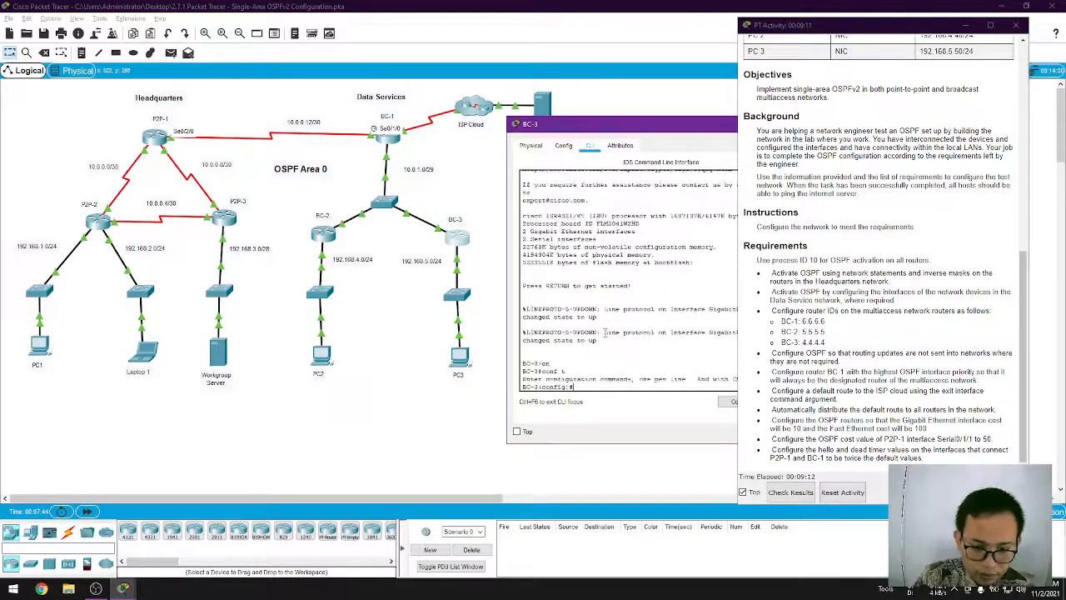
Check BC-3's interfaces in the topology, activate OSPF process 10 in area 0 on its GigabitEthernet0/0/0, and leave interface configuration.
{"action": "left_click", "coordinate": [432, 364]}
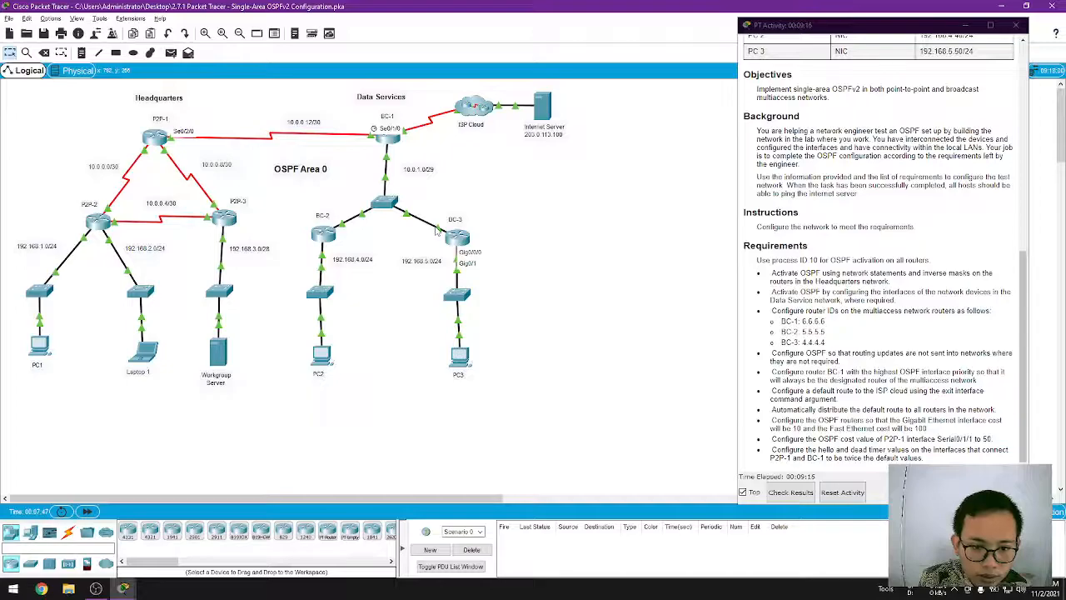
{"action": "key", "text": "alt+Tab"}
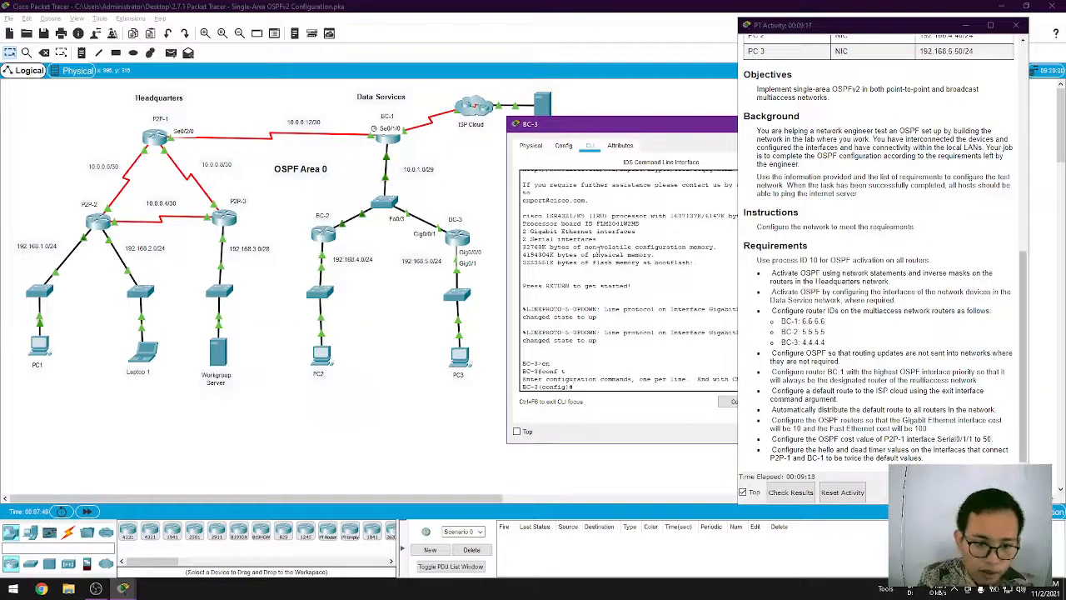
{"action": "type", "text": "int gig0/0/0"}
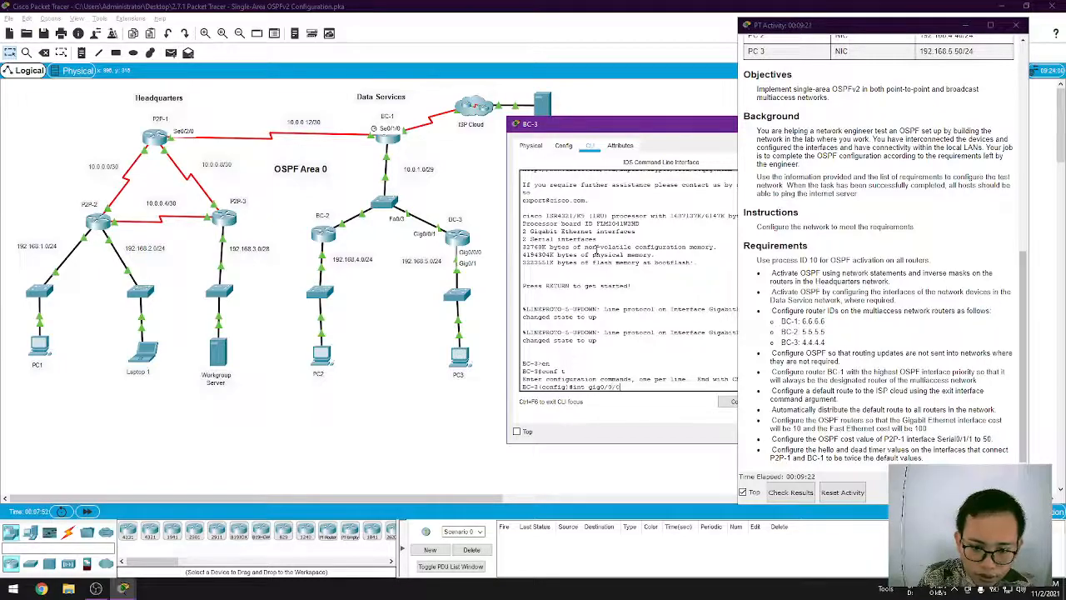
{"action": "key", "text": "Return"}
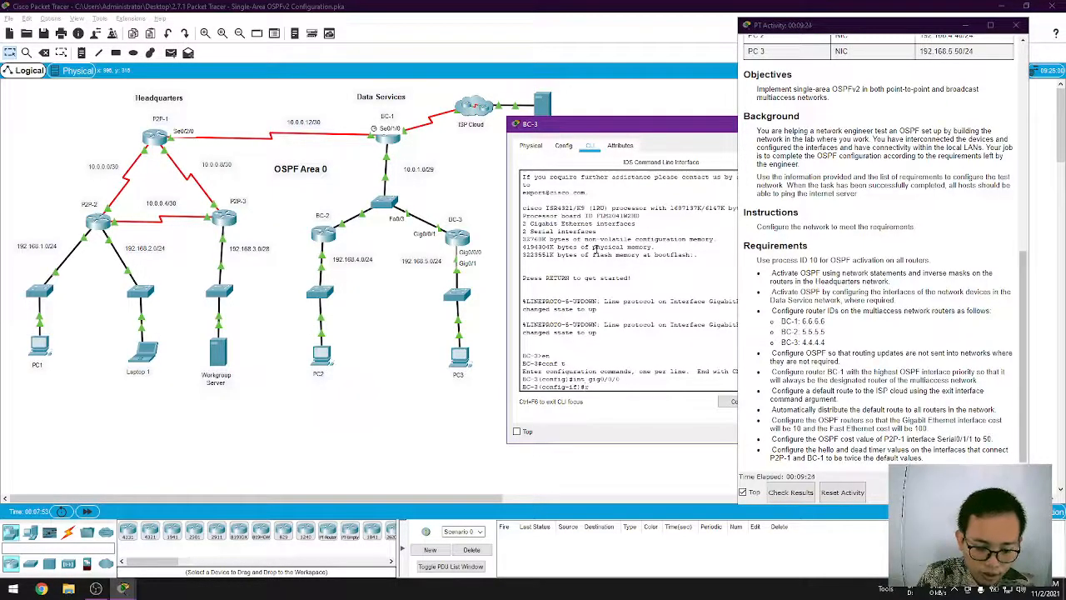
{"action": "type", "text": "ip ospf 10 area 0"}
{"action": "key", "text": "Return"}
{"action": "type", "text": "exit"}
{"action": "key", "text": "Return"}
Activate OSPF process 10 in area 0 on BC-3's interface GigabitEthernet0/0/1, and close the router's window.
{"action": "type", "text": "int gig0/0/"}
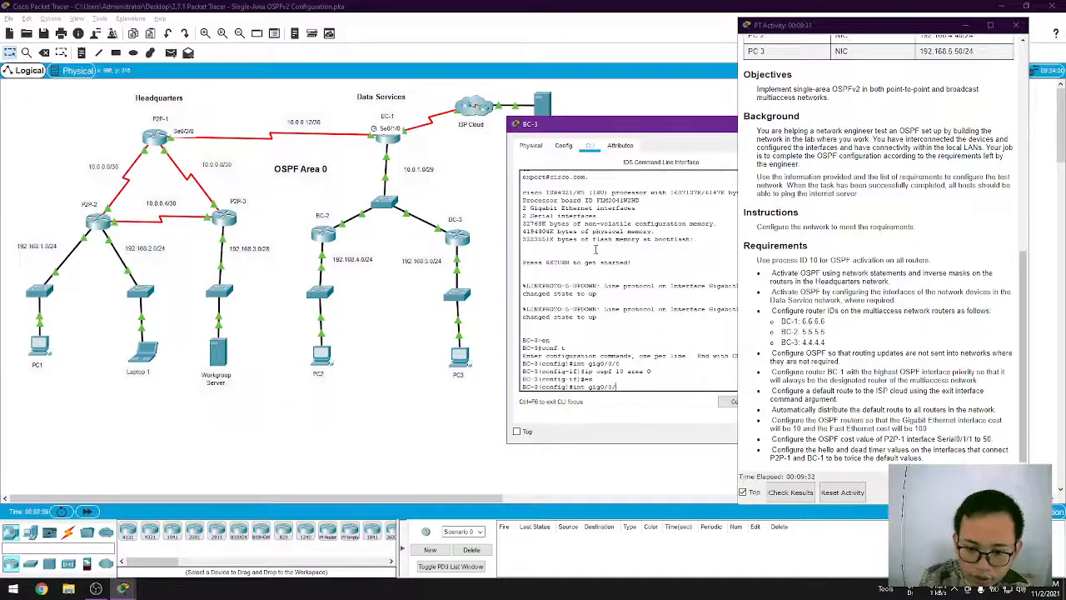
{"action": "type", "text": "1"}
{"action": "key", "text": "Return"}
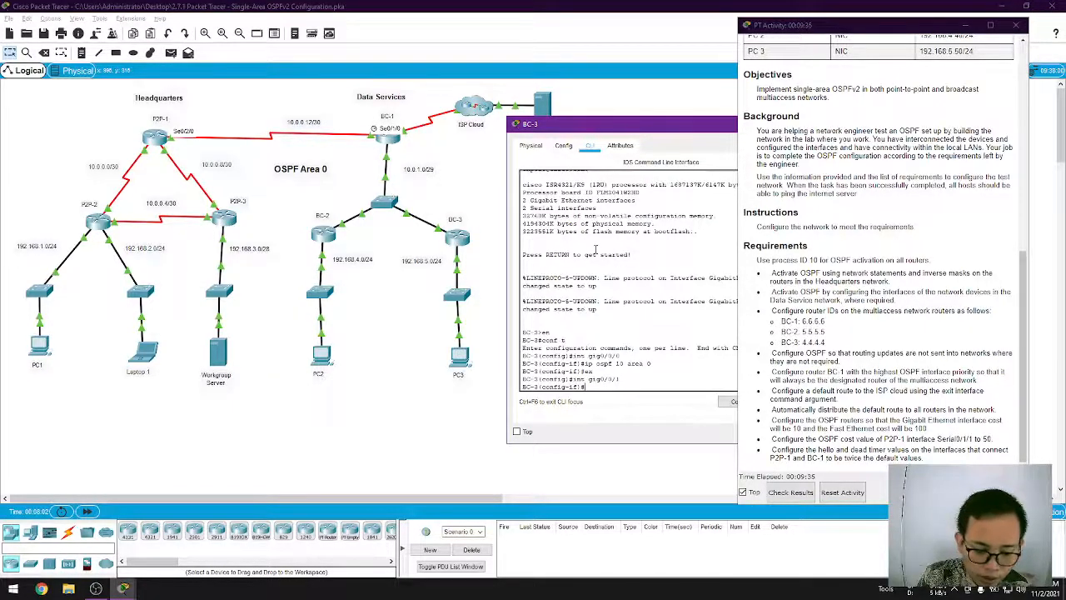
{"action": "type", "text": "ip ospf 10 area 0"}
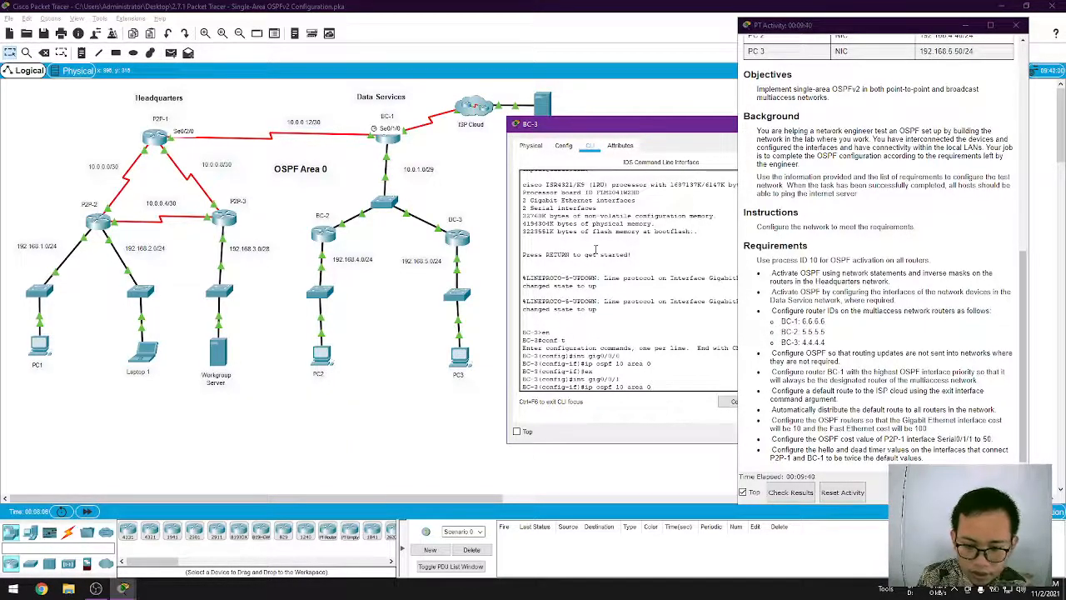
{"action": "key", "text": "Return"}
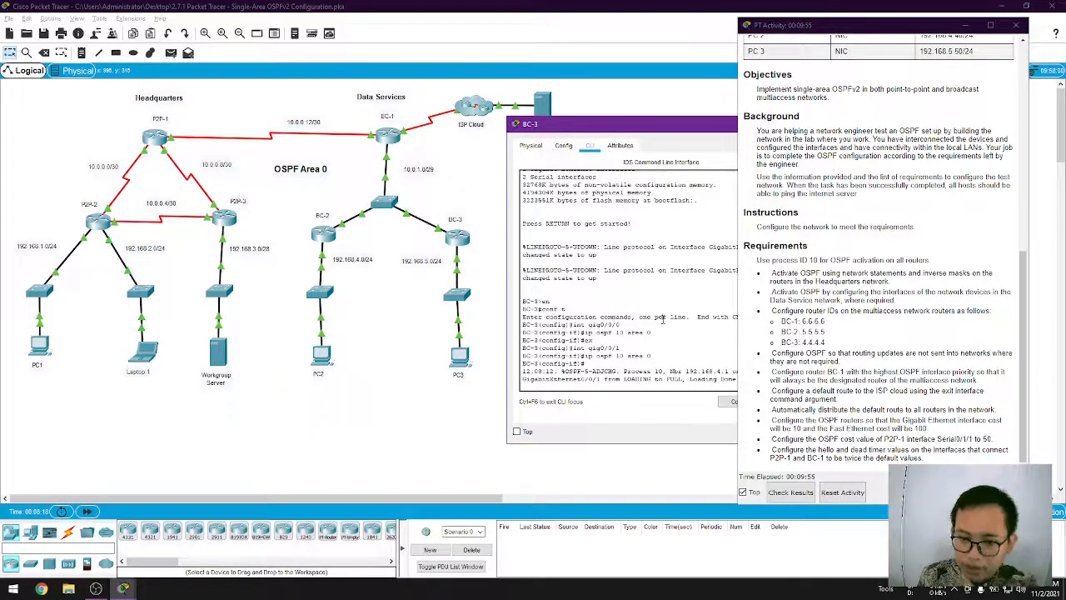
{"action": "left_click_drag", "start_coordinate": [669, 127], "coordinate": [404, 139]}
{"action": "left_click", "coordinate": [538, 137]}
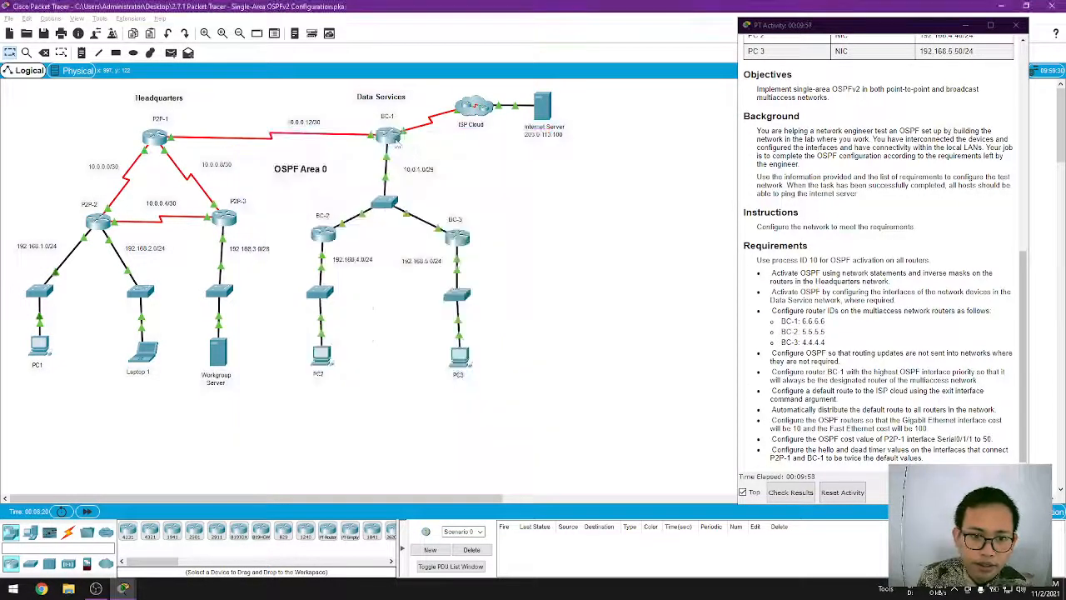
On router BC-1, set the router ID of OSPF process 10 to 6.6.6.6, leave router configuration and close its window.
{"action": "left_click", "coordinate": [395, 140]}
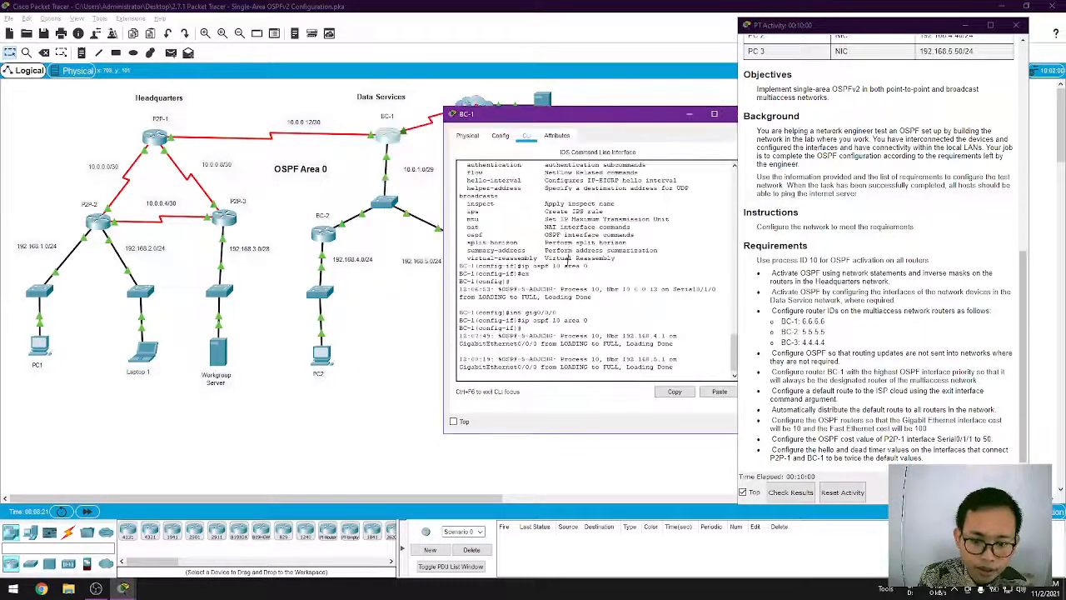
{"action": "key", "text": "Return"}
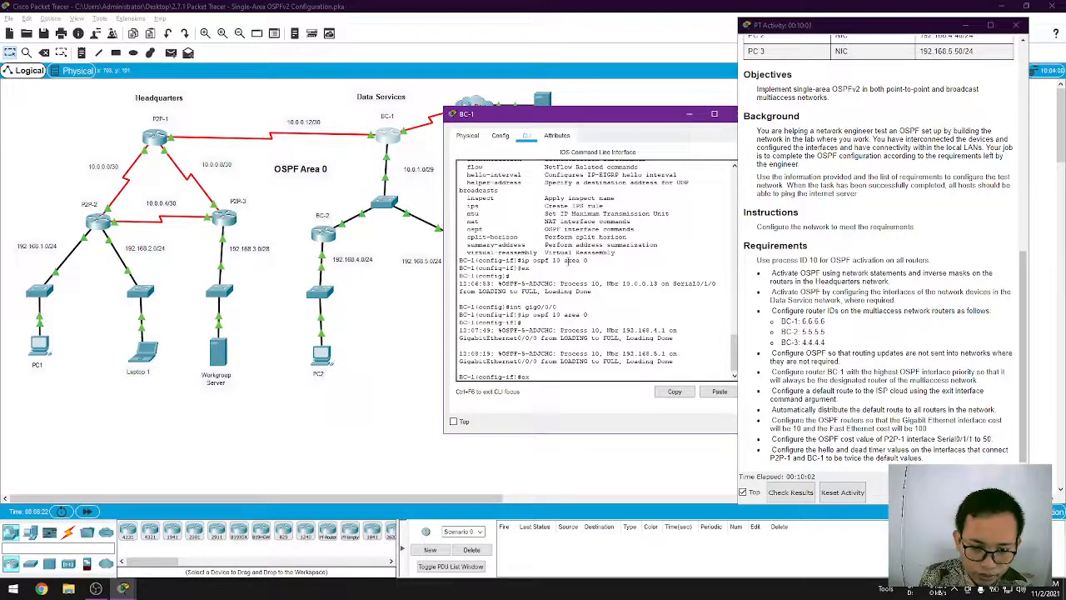
{"action": "type", "text": "ex"}
{"action": "key", "text": "Return"}
{"action": "type", "text": "router ospf 10"}
{"action": "key", "text": "Return"}
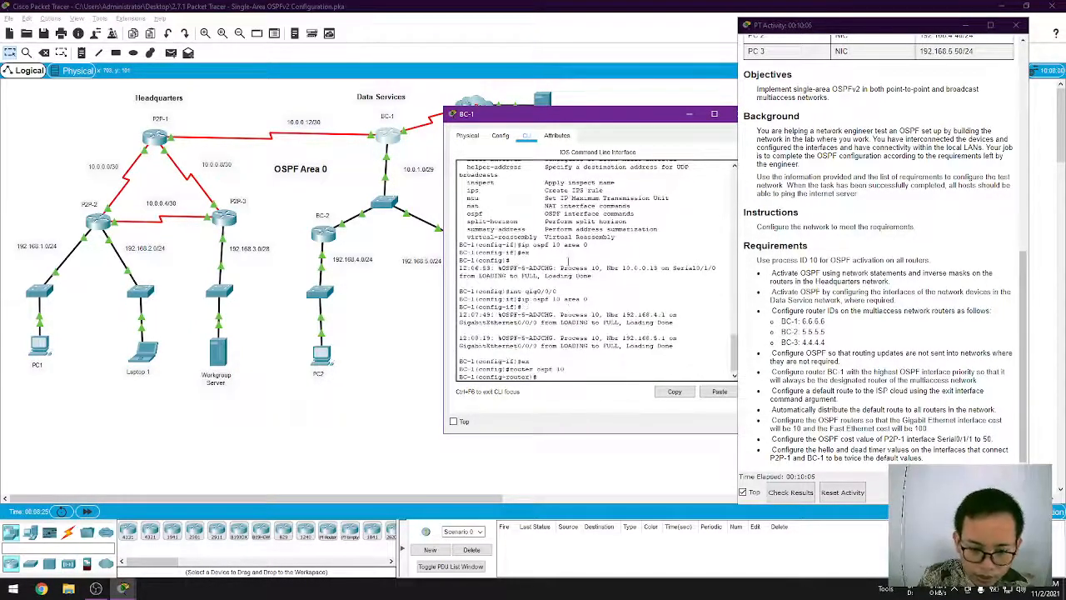
{"action": "type", "text": "router-id "}
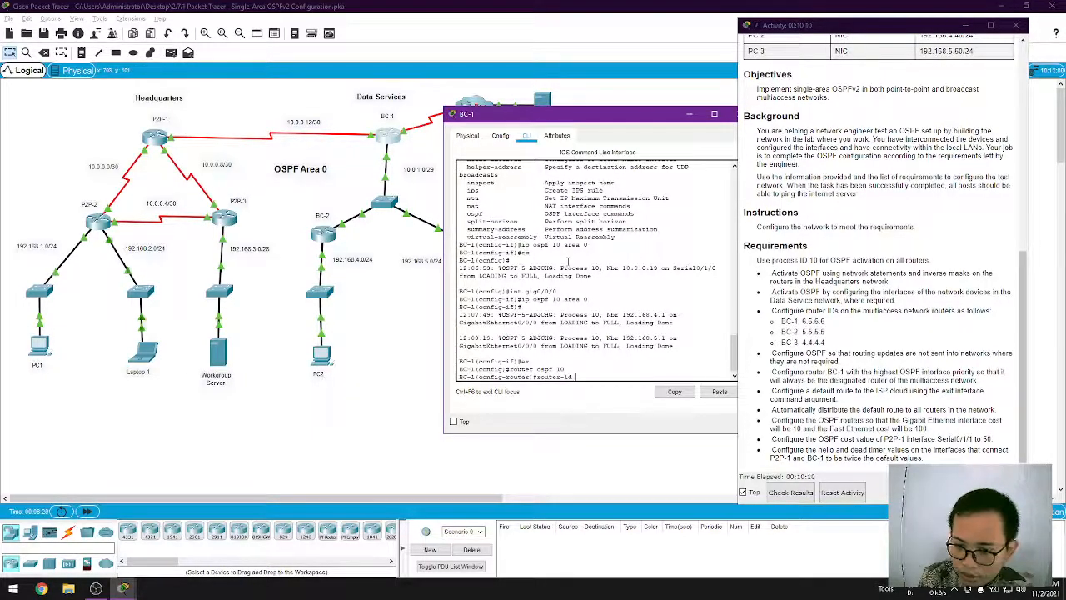
{"action": "type", "text": "6.6.6.6"}
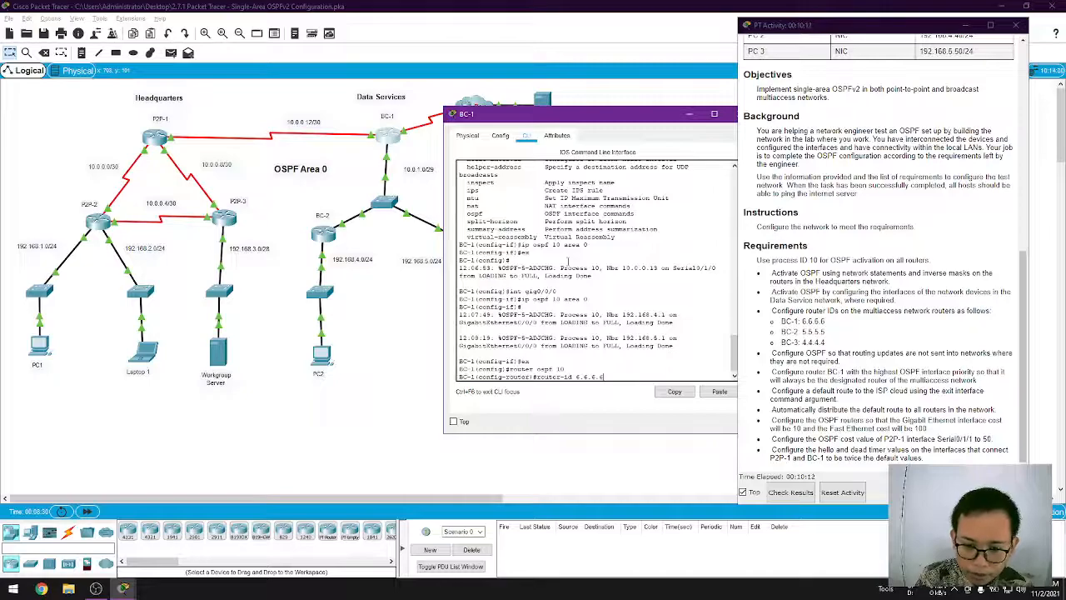
{"action": "key", "text": "Return"}
{"action": "type", "text": "ex"}
{"action": "key", "text": "Return"}
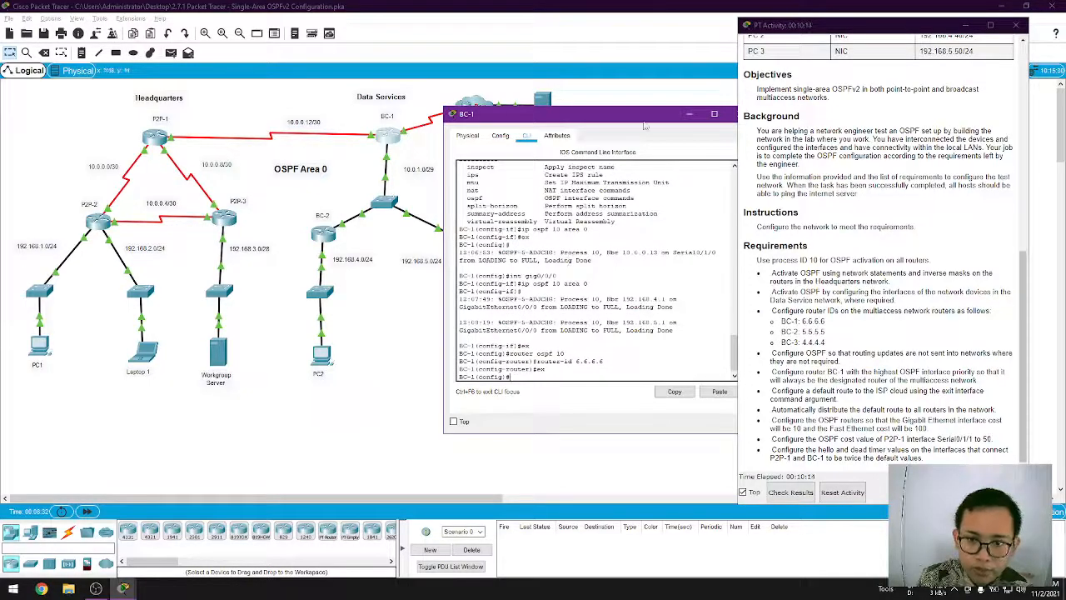
{"action": "left_click_drag", "start_coordinate": [646, 115], "coordinate": [545, 106]}
{"action": "left_click", "coordinate": [633, 107]}
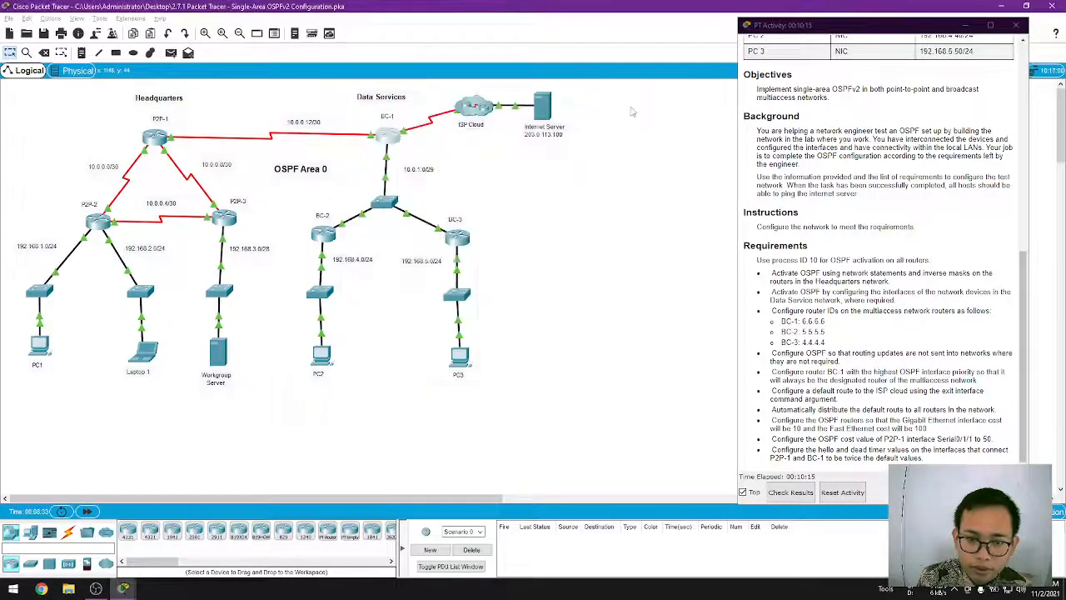
On router BC-2, set the router ID of OSPF process 10 to 5.5.5.5, leave router configuration and close its window.
{"action": "left_click", "coordinate": [323, 234]}
{"action": "key", "text": "Return"}
{"action": "type", "text": "ex"}
{"action": "key", "text": "Return"}
{"action": "type", "text": "router ospf"}
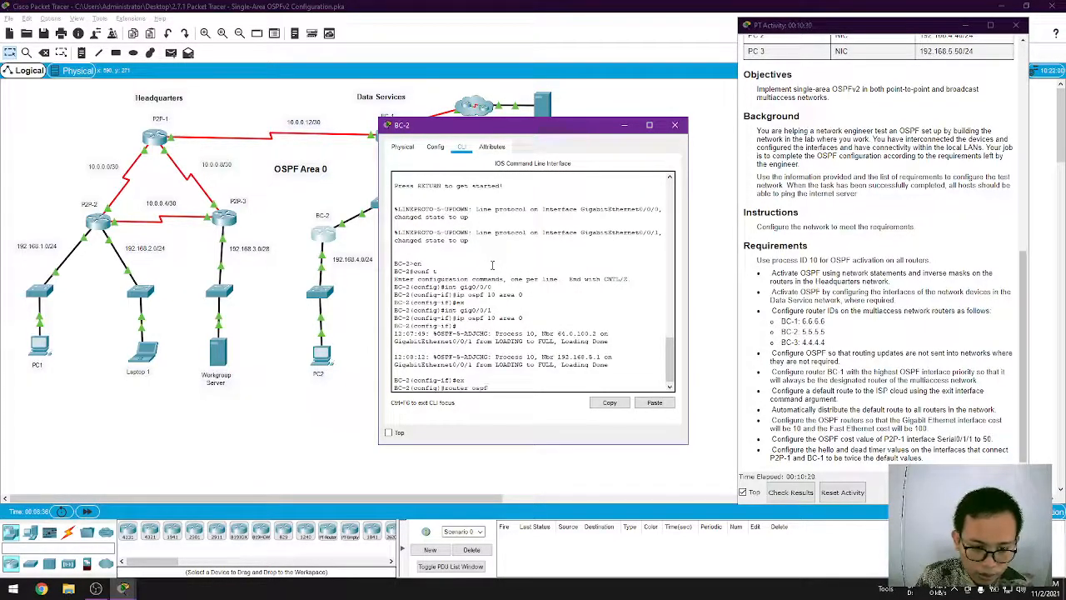
{"action": "type", "text": " 10"}
{"action": "key", "text": "Return"}
{"action": "type", "text": "router)#rou"}
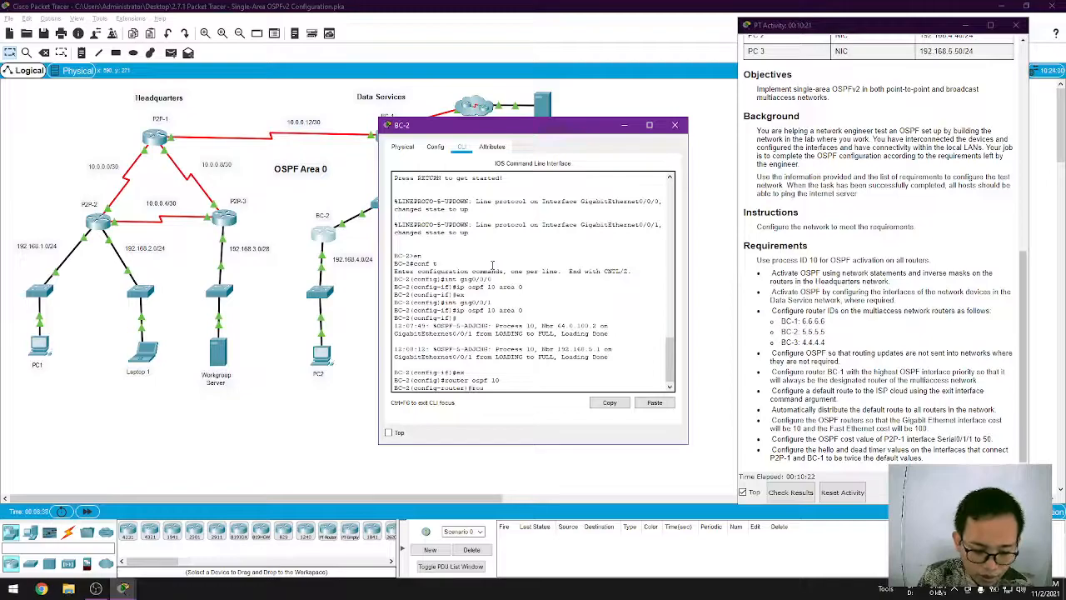
{"action": "type", "text": "ter-id 5.5.5.5"}
{"action": "key", "text": "Return"}
{"action": "key", "text": "Return"}
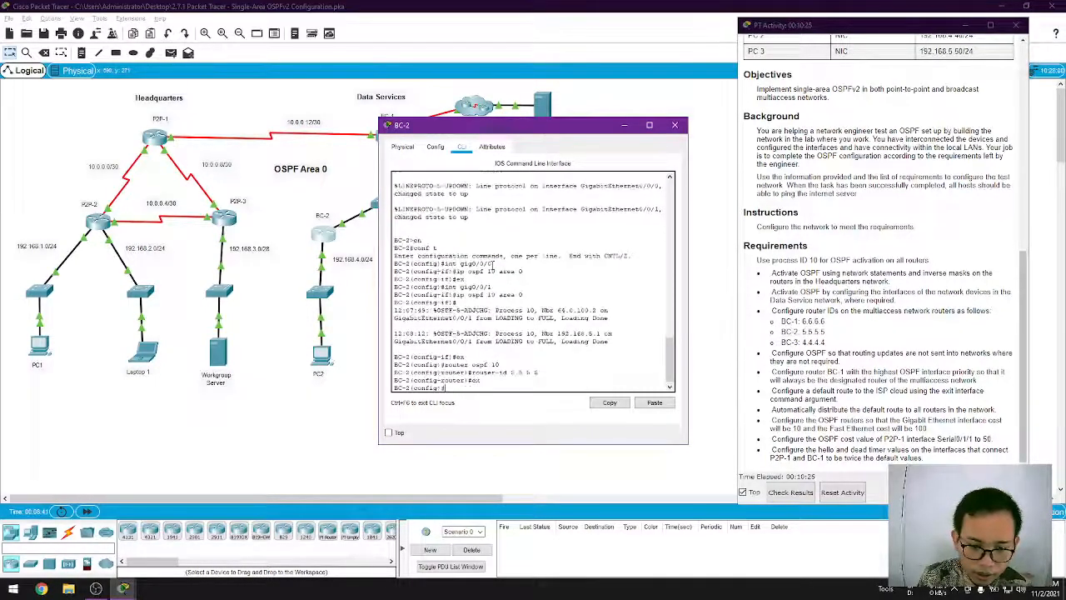
{"action": "left_click", "coordinate": [674, 125]}
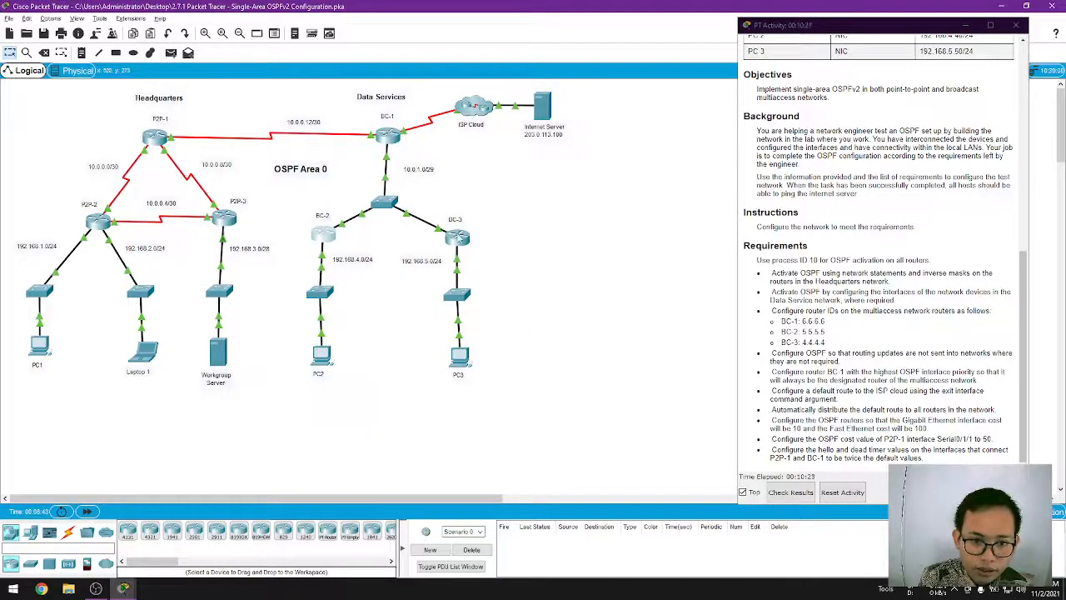
On router BC-3, set the router ID of OSPF process 10 to 4.4.4.4, leave router configuration and close its window.
{"action": "left_click", "coordinate": [456, 237]}
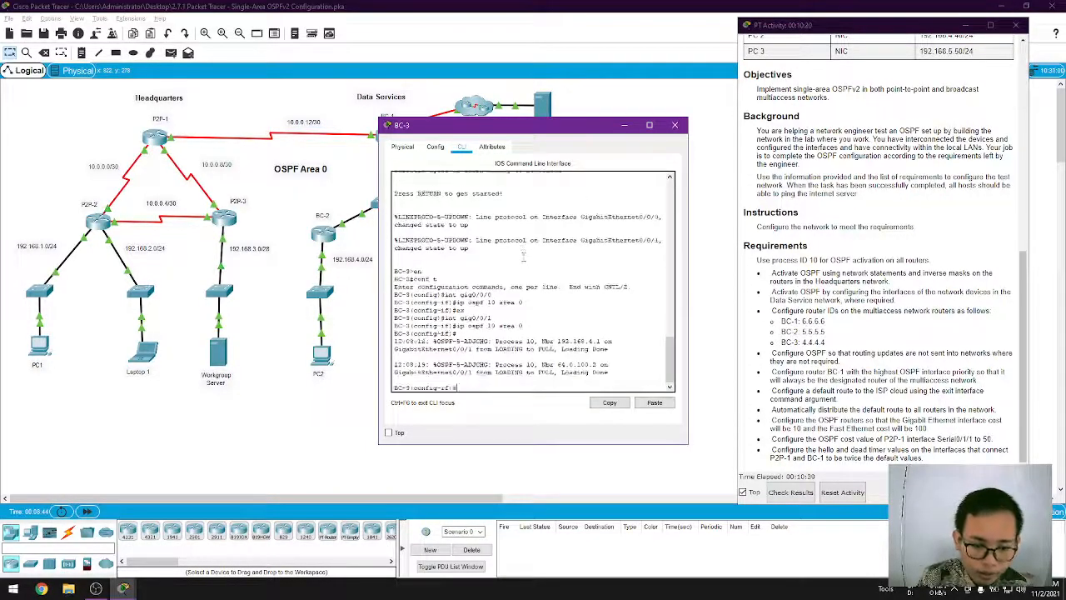
{"action": "type", "text": "ex"}
{"action": "key", "text": "Return"}
{"action": "type", "text": "router ospf 10"}
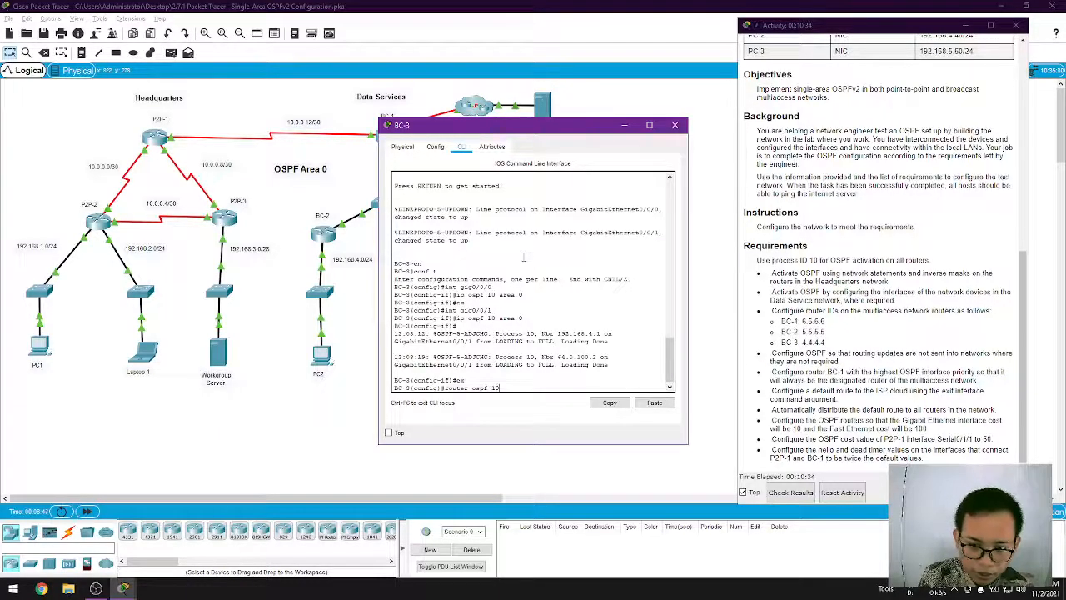
{"action": "key", "text": "Return"}
{"action": "type", "text": "a"}
{"action": "type", "text": "outer)#router-id"}
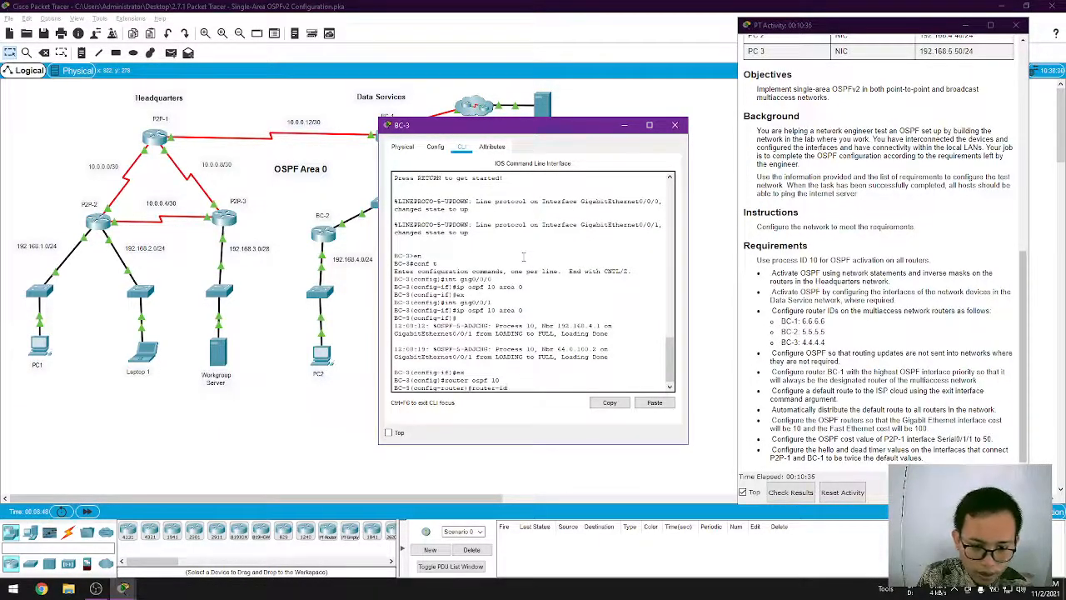
{"action": "type", "text": " 4.4.4.4"}
{"action": "key", "text": "Return"}
{"action": "type", "text": "ex"}
{"action": "key", "text": "Return"}
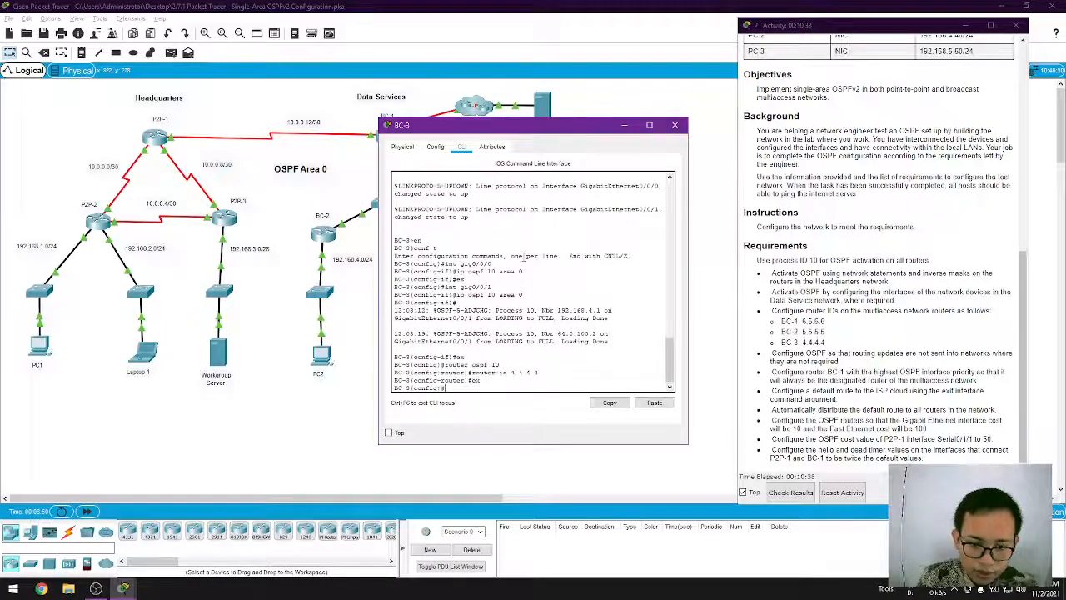
{"action": "left_click", "coordinate": [675, 125]}
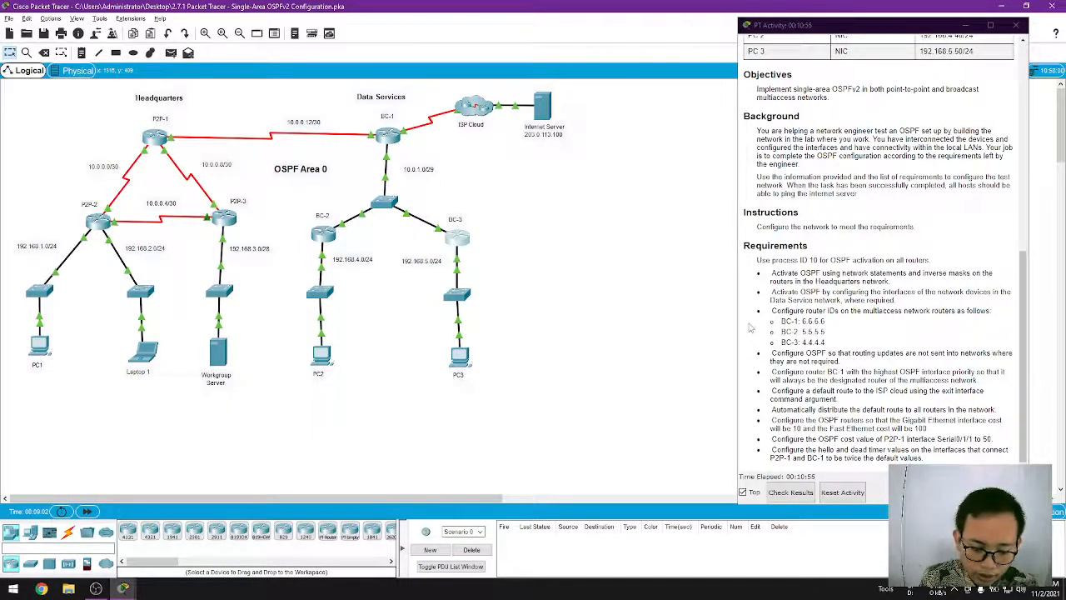
Check P2P-2's LAN-facing interfaces in the topology and make GigabitEthernet0/0/0 passive in its OSPF process 10.
{"action": "left_click", "coordinate": [100, 221]}
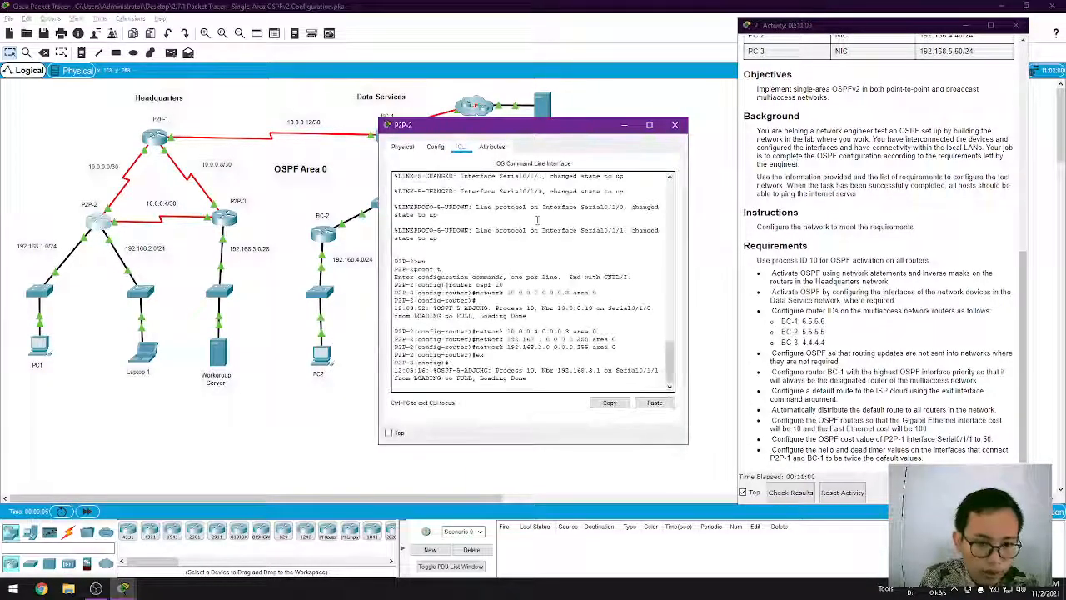
{"action": "key", "text": "Return"}
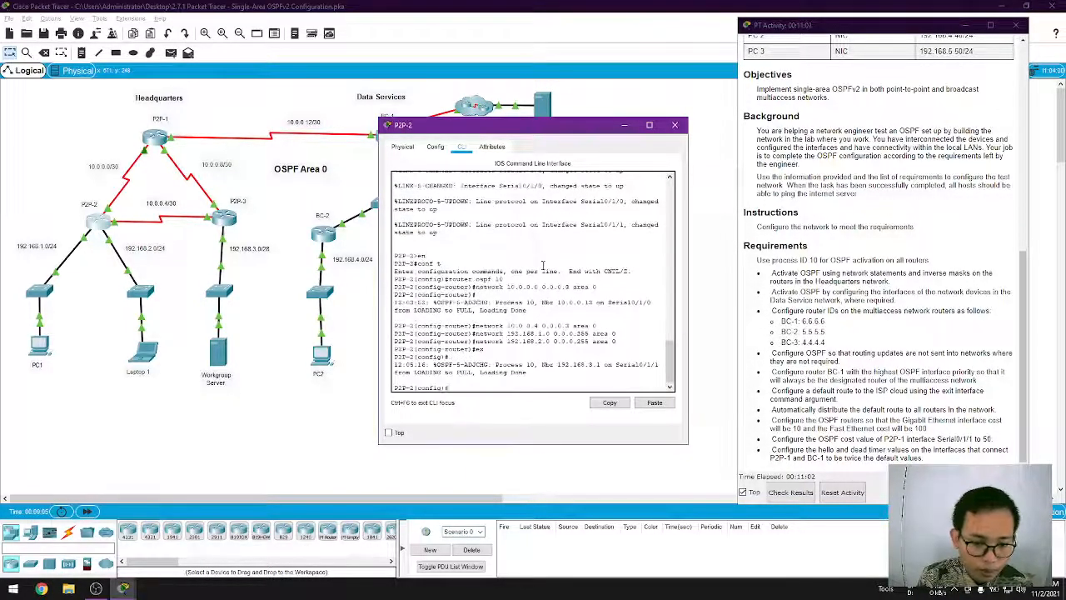
{"action": "left_click", "coordinate": [87, 243]}
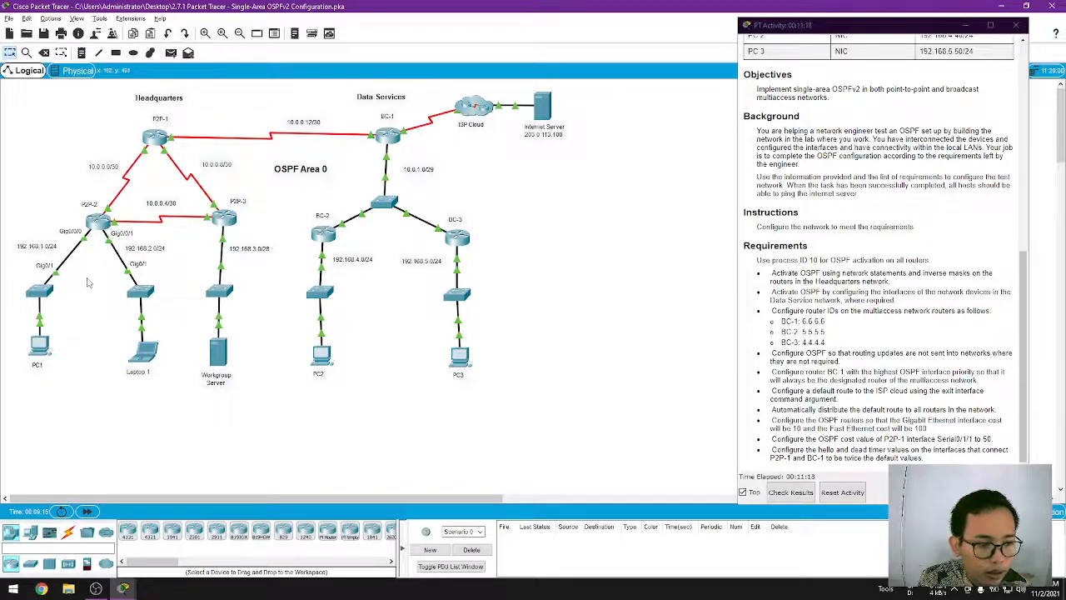
{"action": "key", "text": "alt+Tab"}
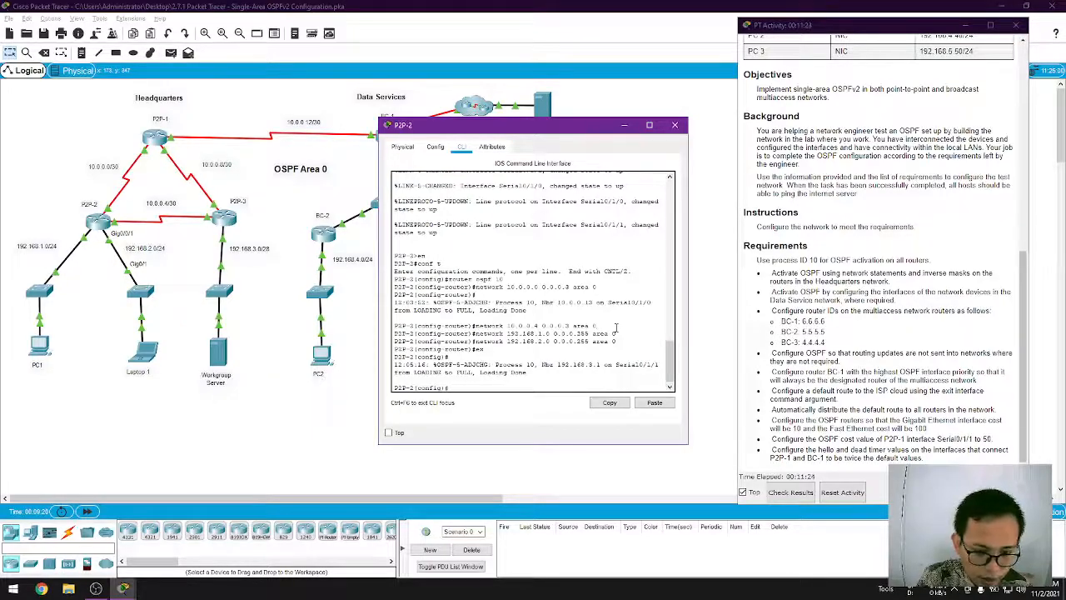
{"action": "type", "text": "outer ospf 10"}
{"action": "key", "text": "Return"}
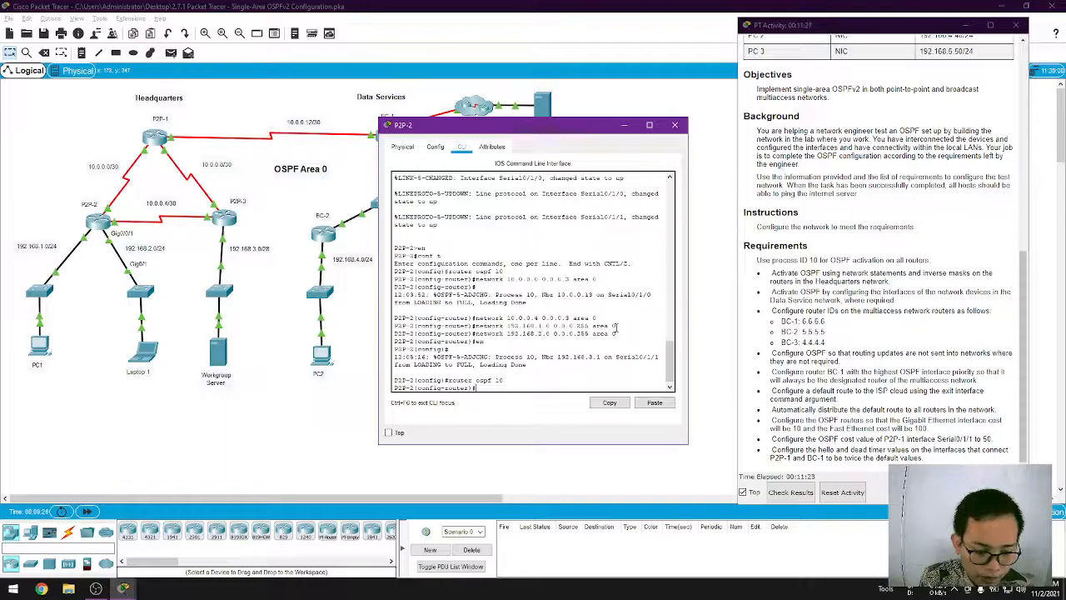
{"action": "type", "text": "passi"}
{"action": "key", "text": "Tab"}
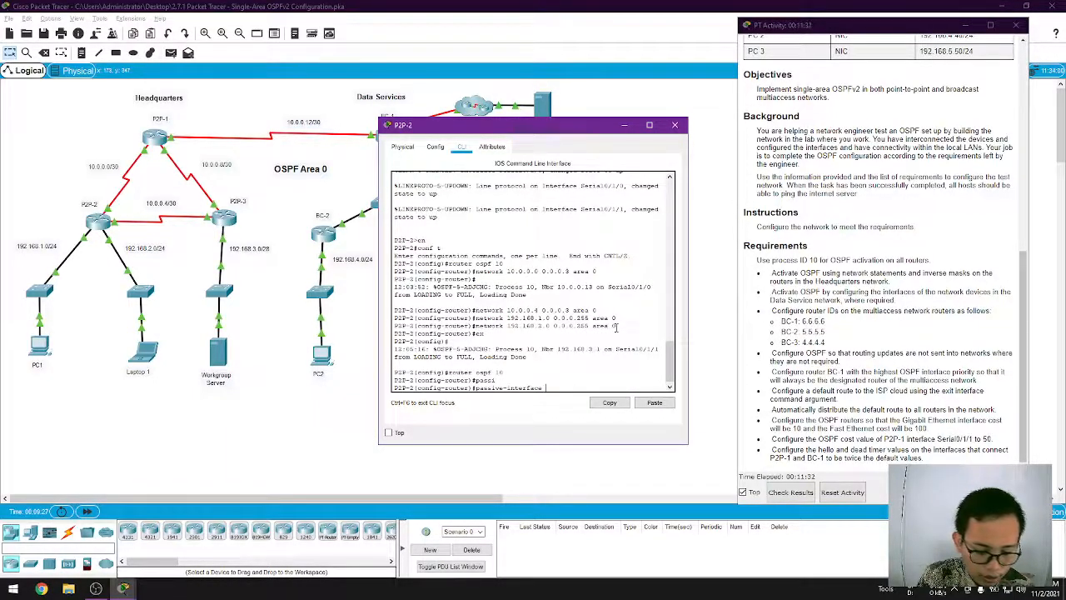
{"action": "type", "text": "gig0/0/0"}
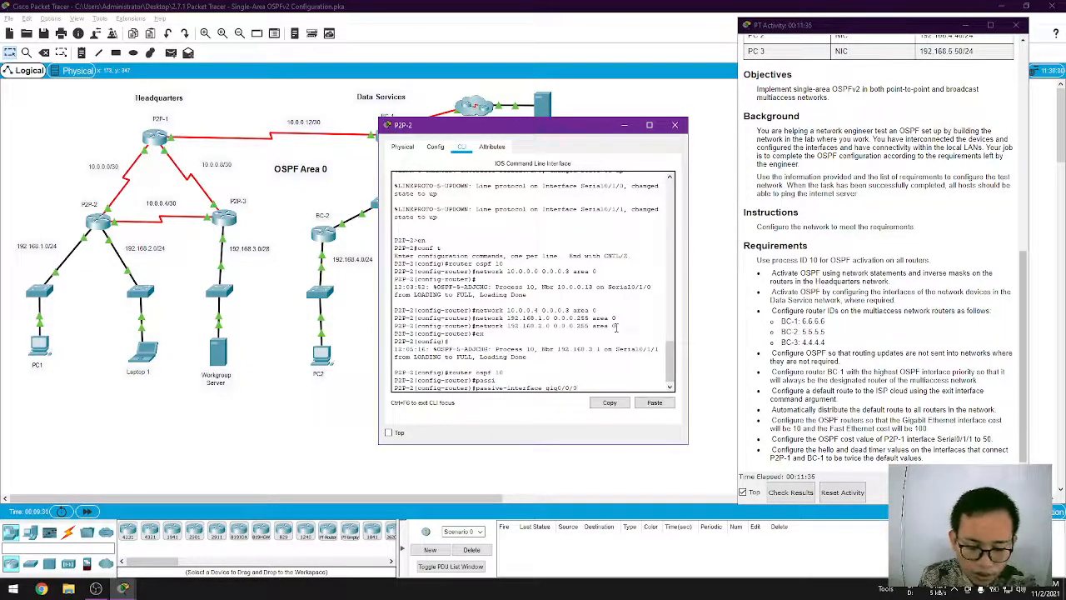
{"action": "key", "text": "Return"}
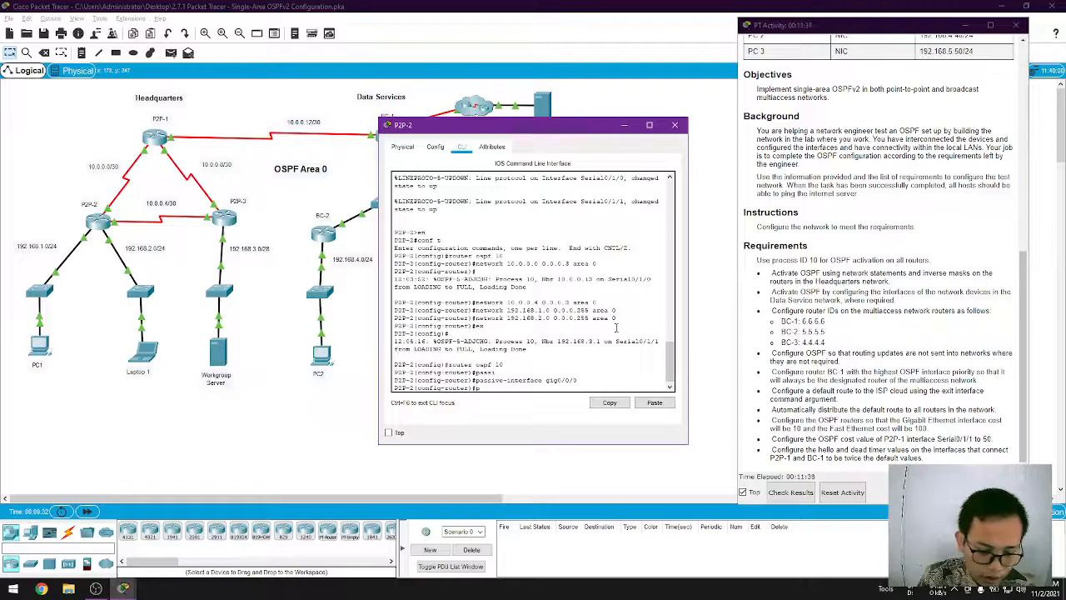
Make P2P-2's interface GigabitEthernet0/0/1 passive in OSPF process 10, and return to the topology to check its LAN links.
{"action": "type", "text": "pas"}
{"action": "key", "text": "Tab"}
{"action": "type", "text": "gig0/0/1"}
{"action": "key", "text": "Return"}
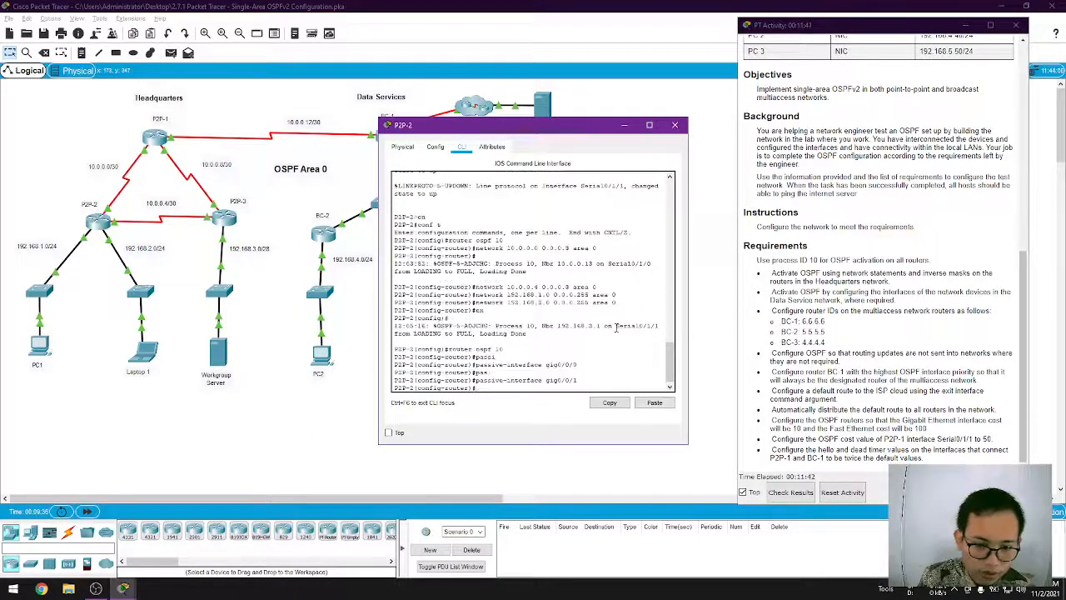
{"action": "left_click", "coordinate": [216, 429]}
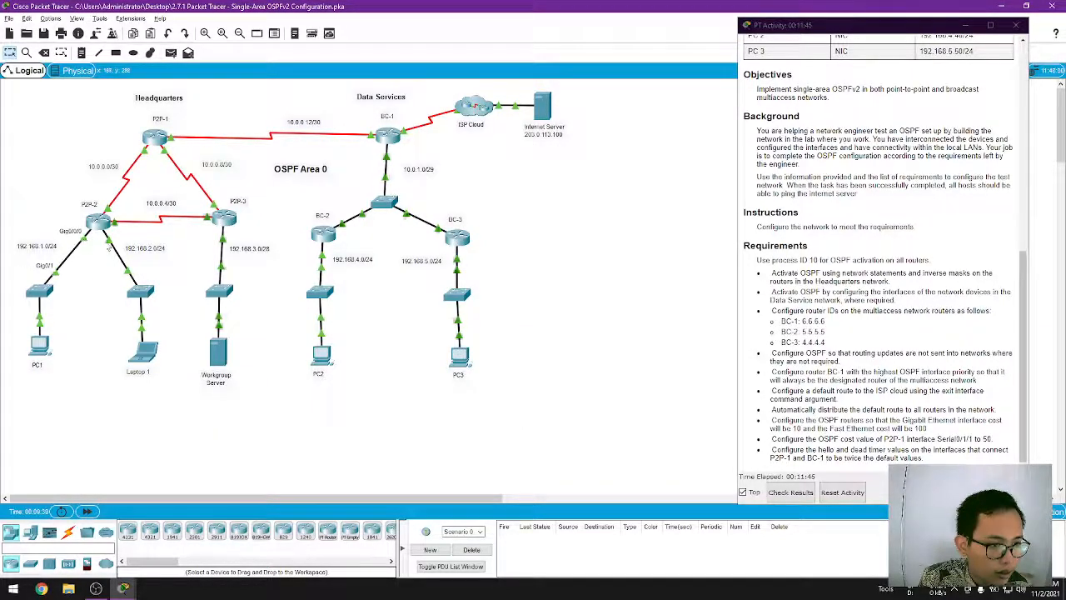
Close P2P-2's window and enter the configuration of OSPF process 10 on router P2P-3.
{"action": "key", "text": "alt+Tab"}
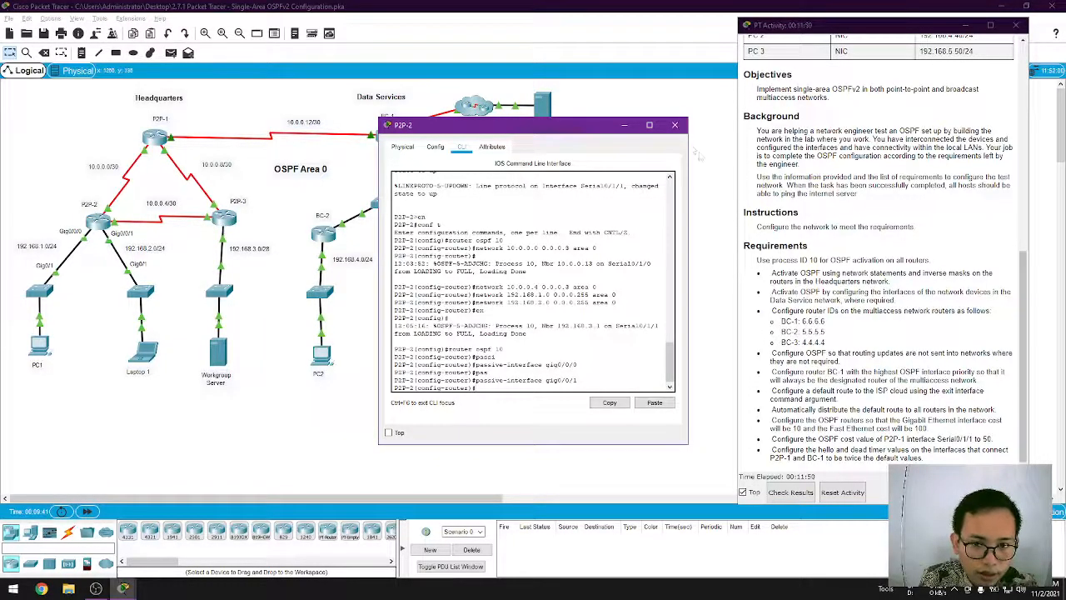
{"action": "left_click", "coordinate": [674, 124]}
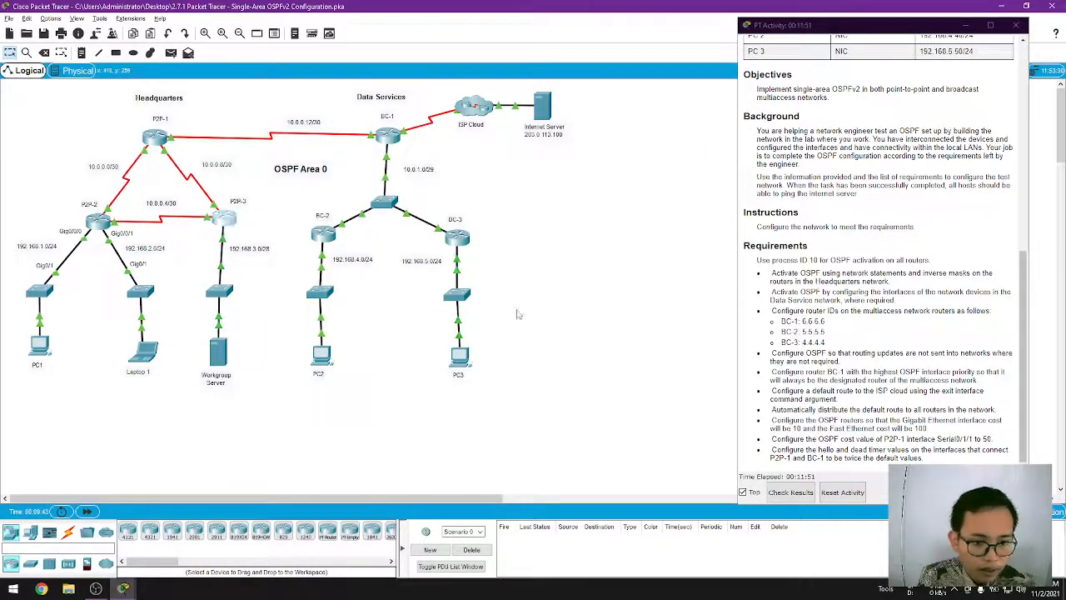
{"action": "left_click", "coordinate": [230, 225]}
{"action": "type", "text": "ex"}
{"action": "key", "text": "Return"}
{"action": "type", "text": "router ospf"}
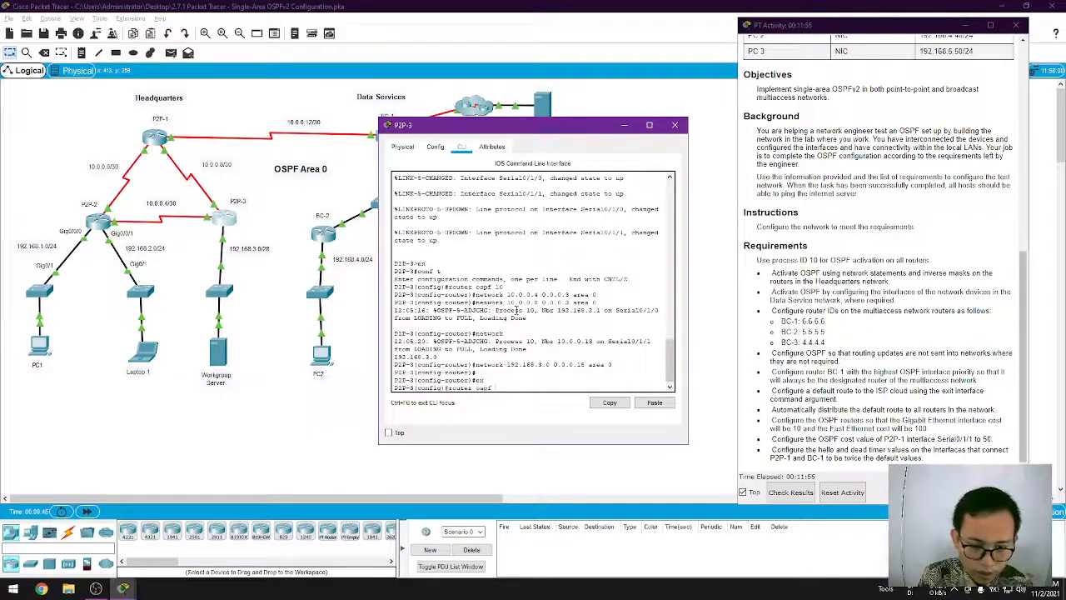
{"action": "type", "text": " 10"}
{"action": "key", "text": "Return"}
Make P2P-3's LAN-facing interface GigabitEthernet0/0/0 passive in OSPF process 10, leave router configuration and close its window.
{"action": "type", "text": "pas"}
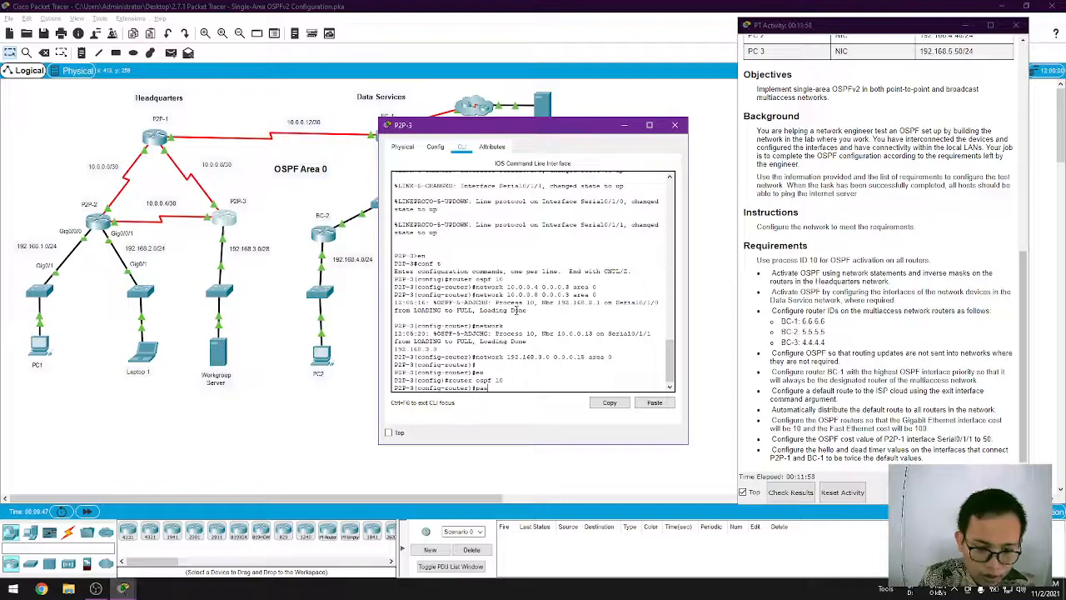
{"action": "key", "text": "Tab"}
{"action": "left_click", "coordinate": [245, 409]}
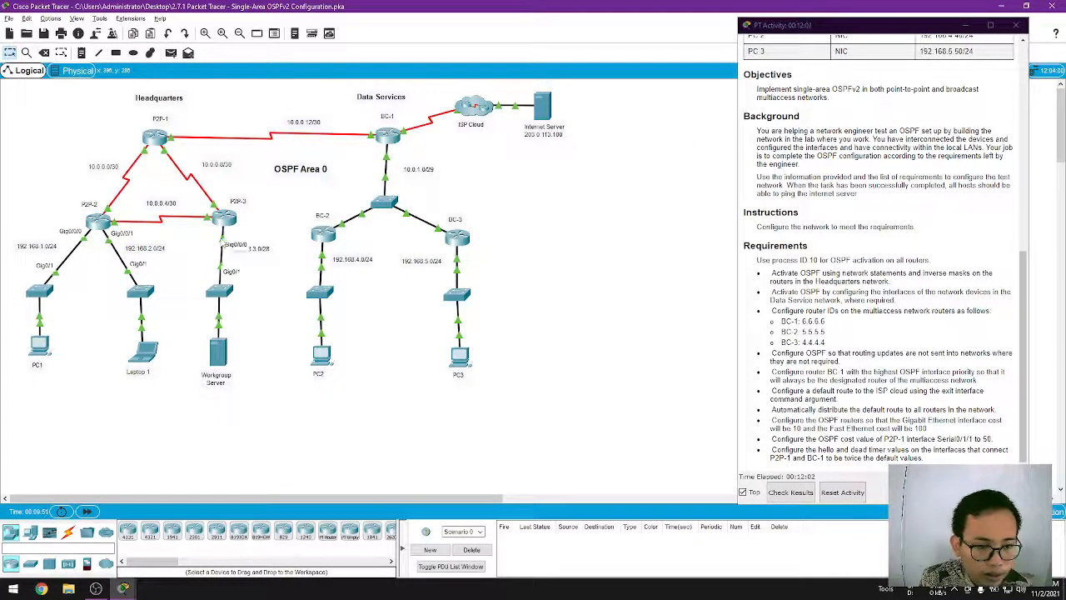
{"action": "left_click", "coordinate": [225, 220]}
{"action": "type", "text": "gig0/0"}
{"action": "key", "text": "Return"}
{"action": "type", "text": "er)#e"}
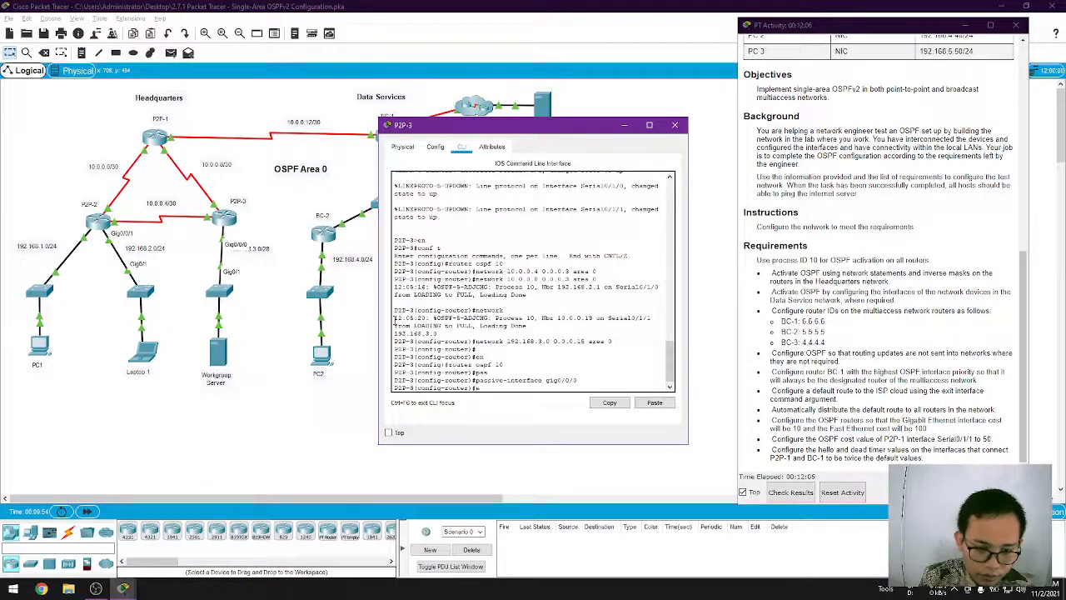
{"action": "type", "text": "x"}
{"action": "key", "text": "Return"}
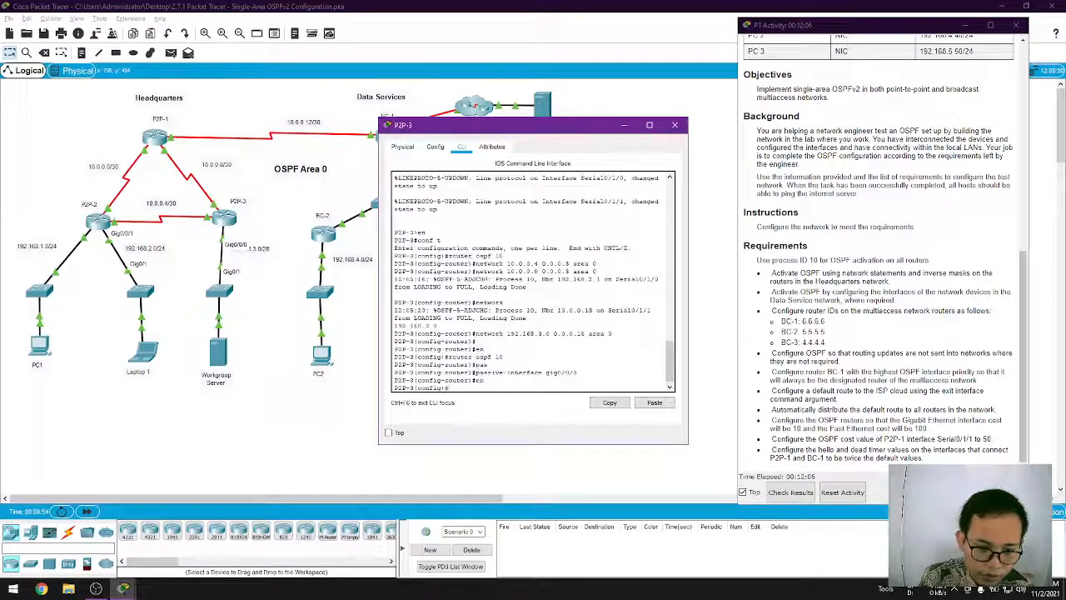
{"action": "left_click", "coordinate": [677, 126]}
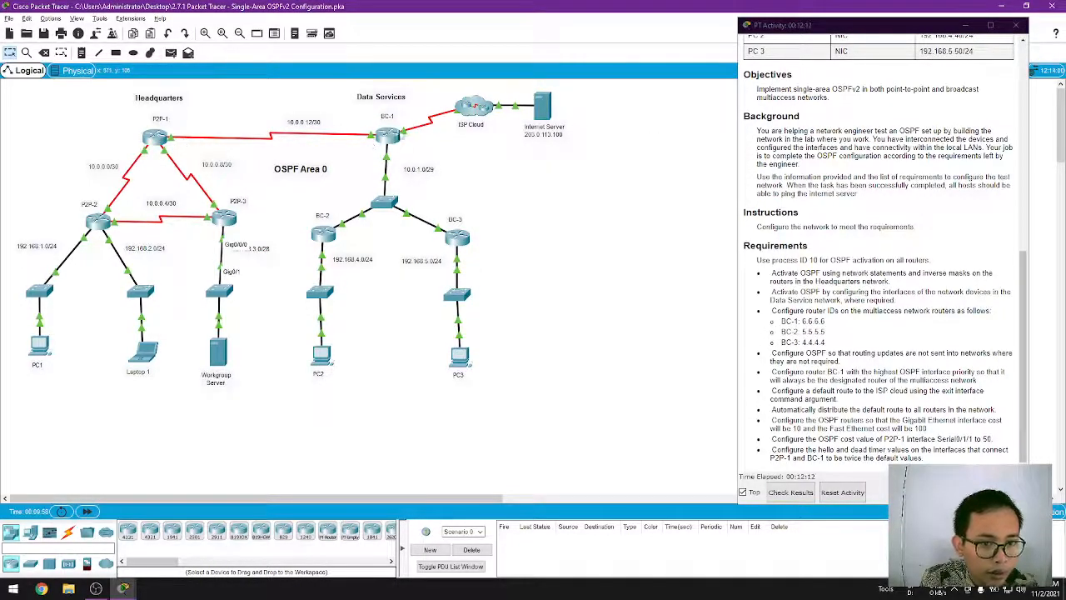
Check which interface links BC-1 to the ISP cloud and enter BC-1's OSPF process 10 configuration.
{"action": "mouse_move", "coordinate": [397, 147]}
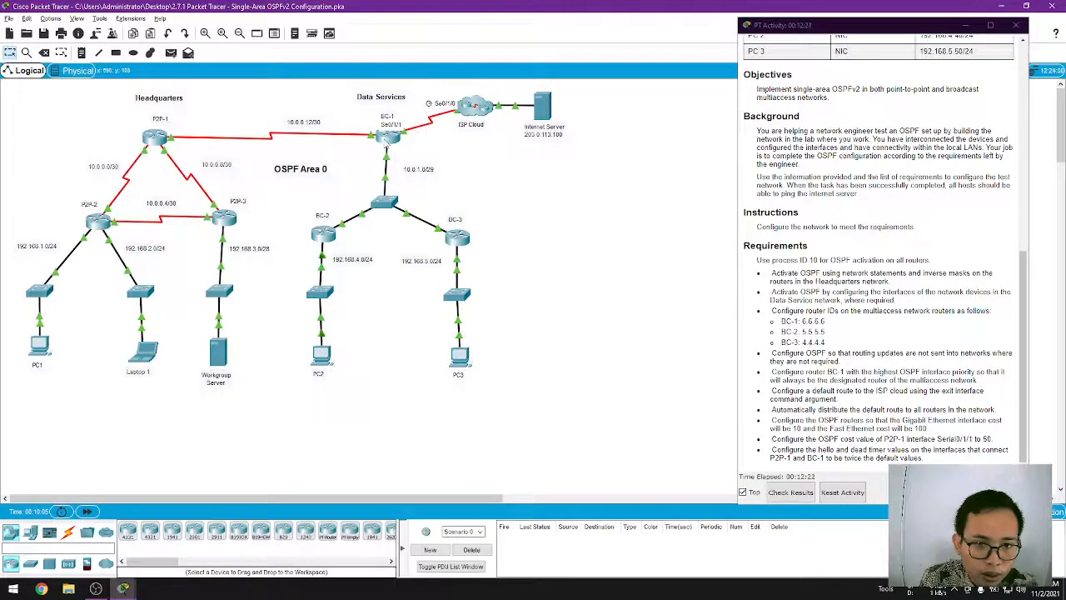
{"action": "left_click", "coordinate": [386, 140]}
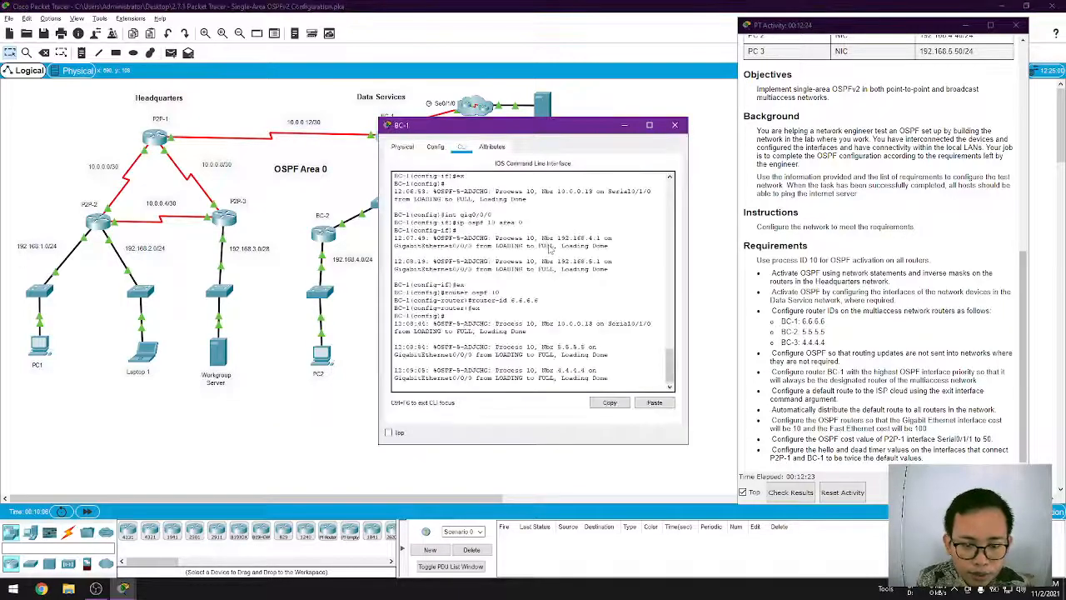
{"action": "left_click_drag", "start_coordinate": [539, 125], "coordinate": [606, 114]}
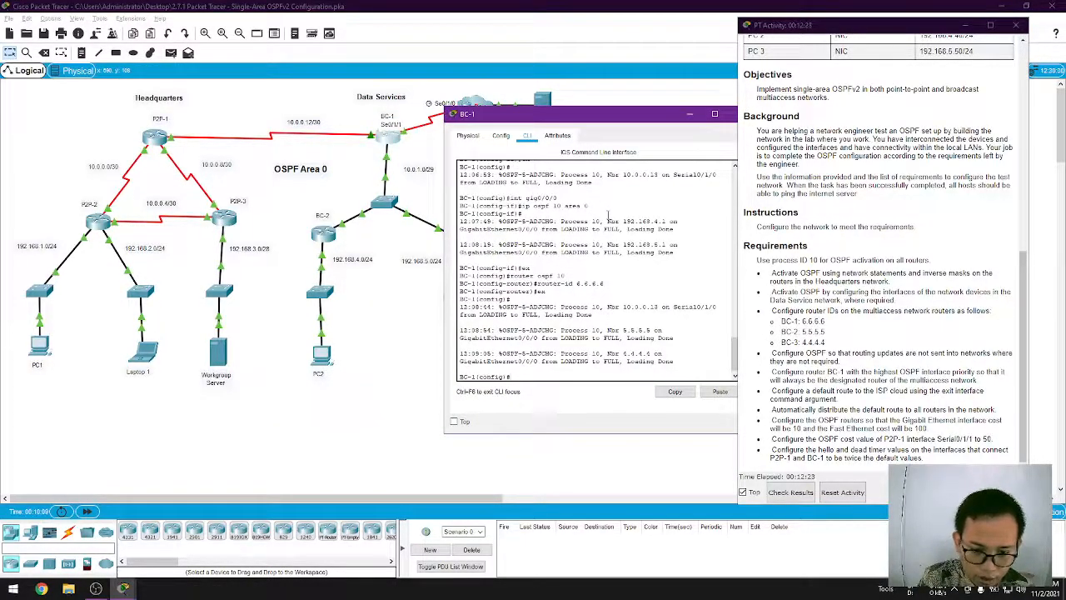
{"action": "type", "text": "router ospf 10"}
{"action": "key", "text": "Return"}
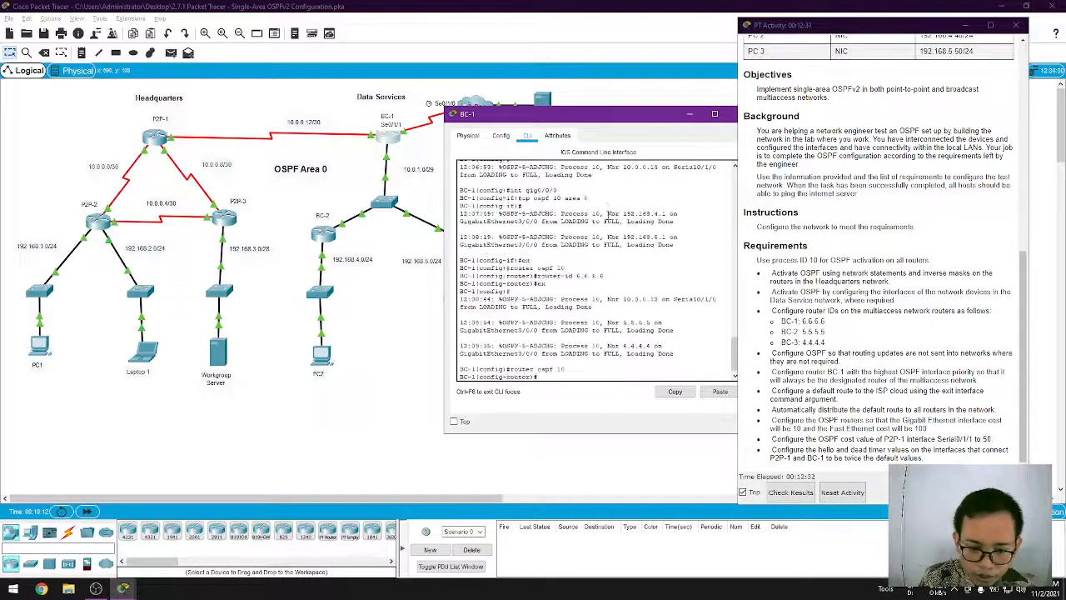
Make BC-1's ISP-facing interface Serial0/1/1 passive in OSPF process 10, leave router configuration and close its window.
{"action": "type", "text": "pas"}
{"action": "key", "text": "Tab"}
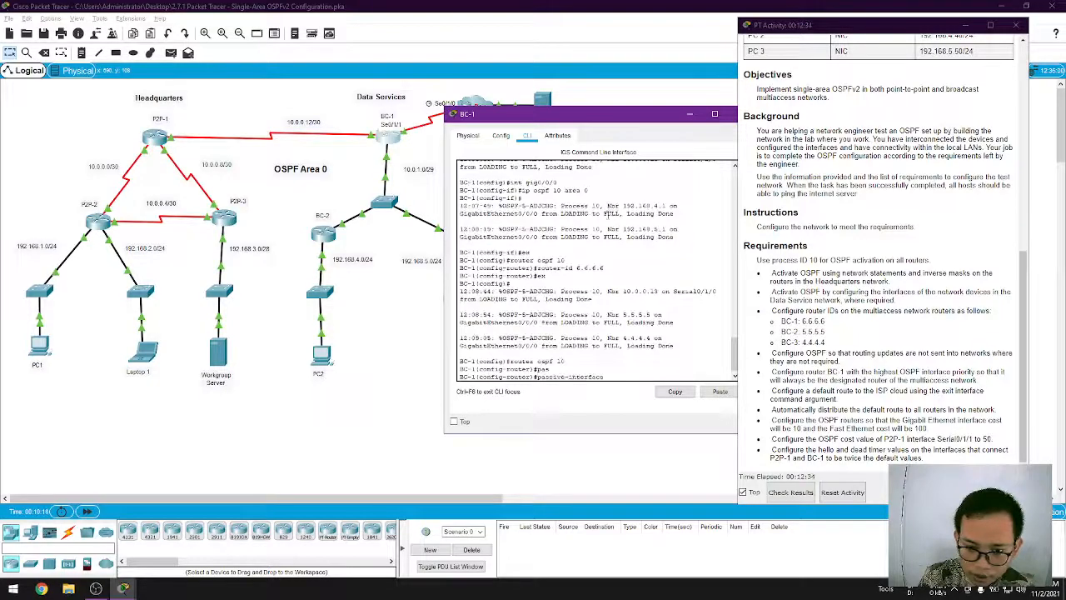
{"action": "type", "text": "serial0/1/1"}
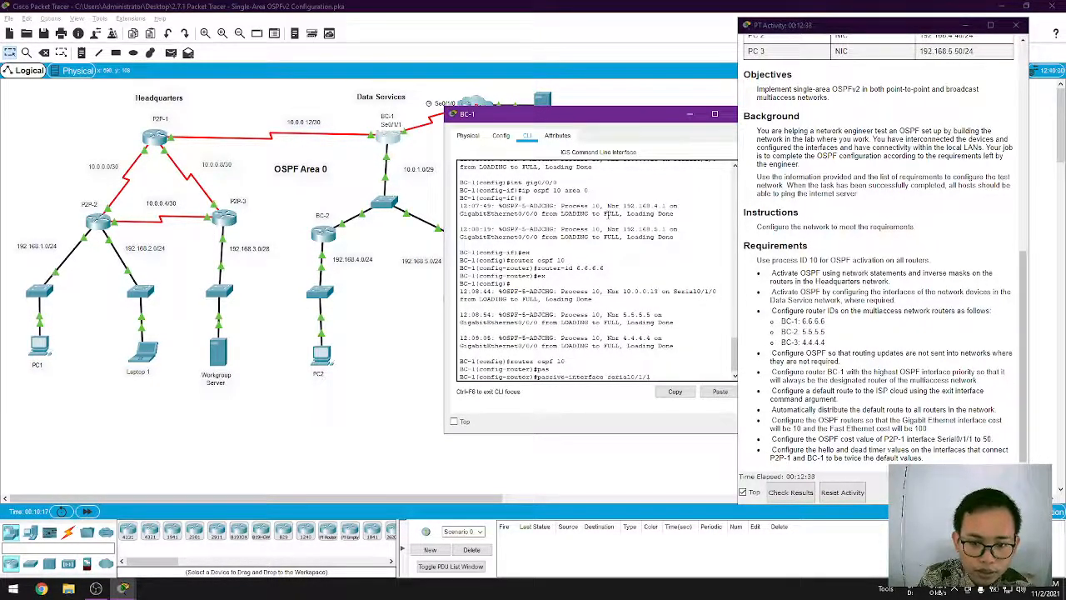
{"action": "key", "text": "Return"}
{"action": "type", "text": "ex"}
{"action": "key", "text": "Return"}
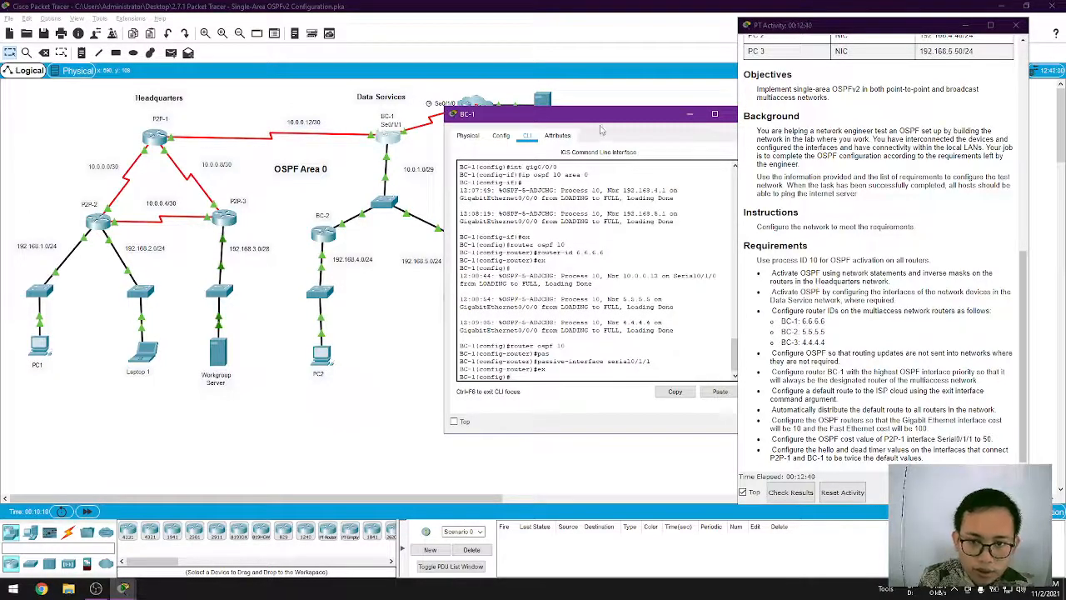
{"action": "left_click_drag", "start_coordinate": [616, 116], "coordinate": [436, 140]}
{"action": "left_click", "coordinate": [559, 138]}
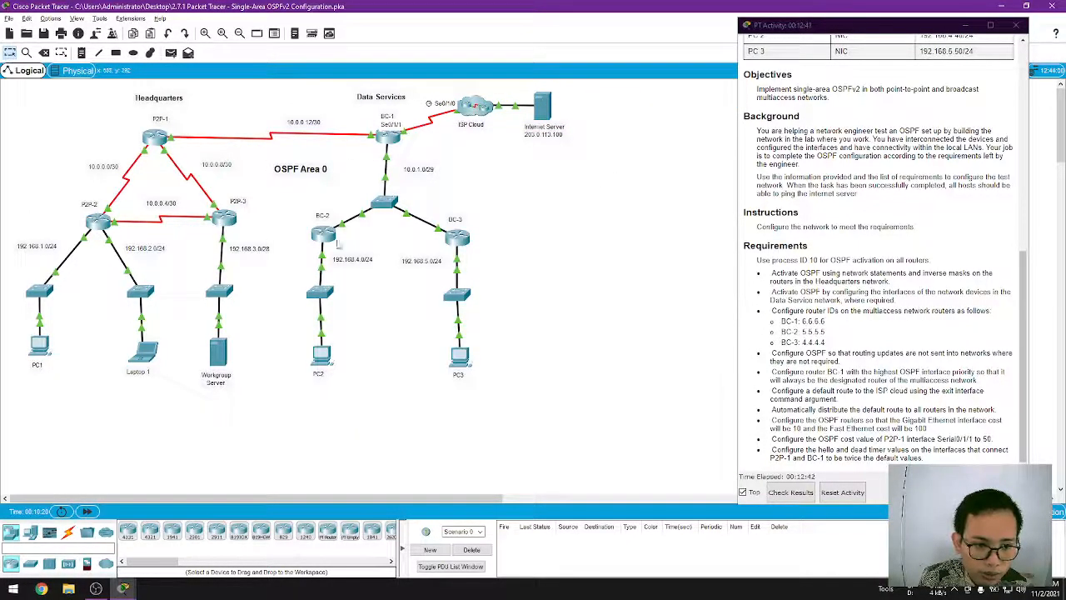
Check BC-2's LAN-facing interface in the topology and enter its OSPF process 10 configuration.
{"action": "left_click", "coordinate": [323, 236]}
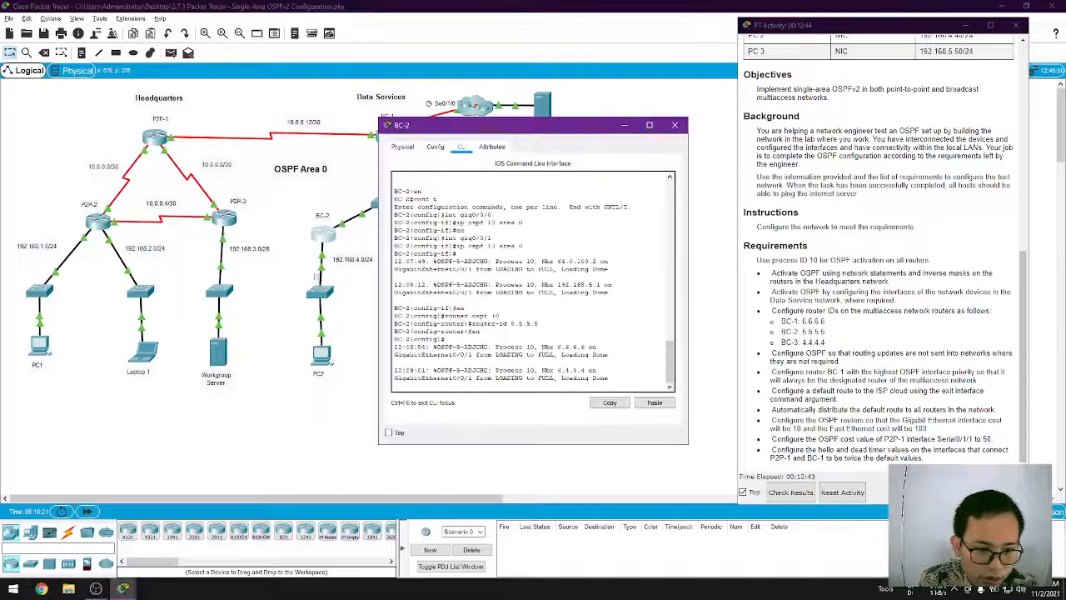
{"action": "left_click", "coordinate": [357, 340]}
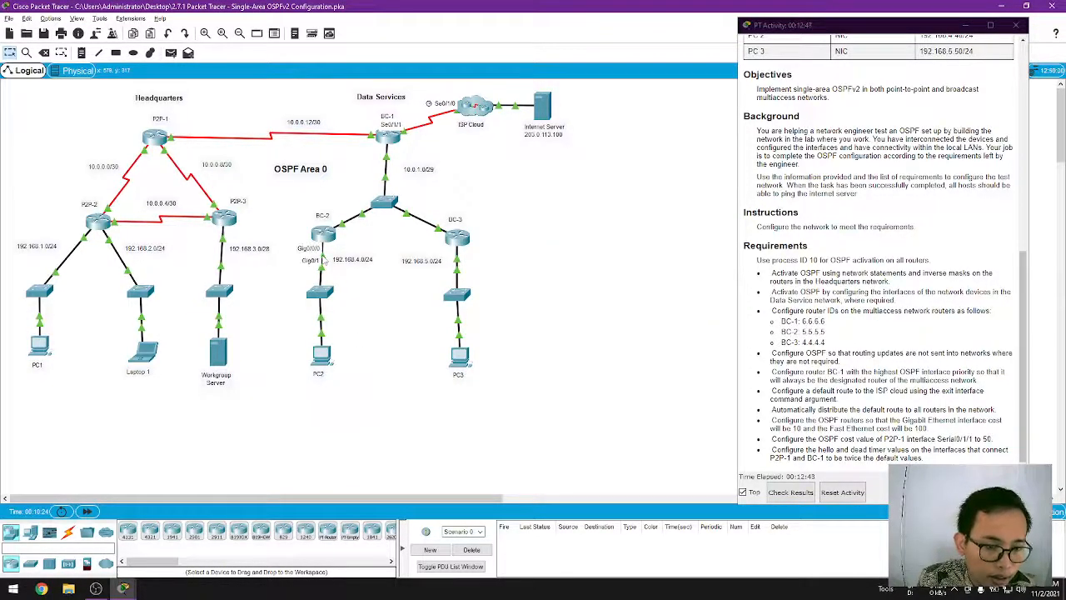
{"action": "left_click", "coordinate": [322, 236]}
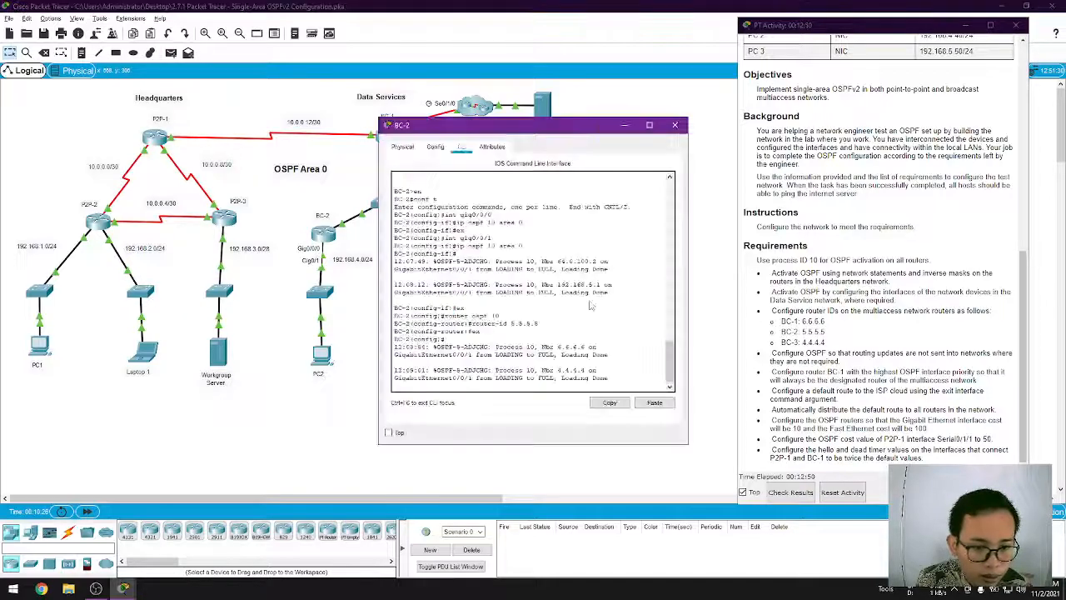
{"action": "left_click_drag", "start_coordinate": [515, 126], "coordinate": [573, 121]}
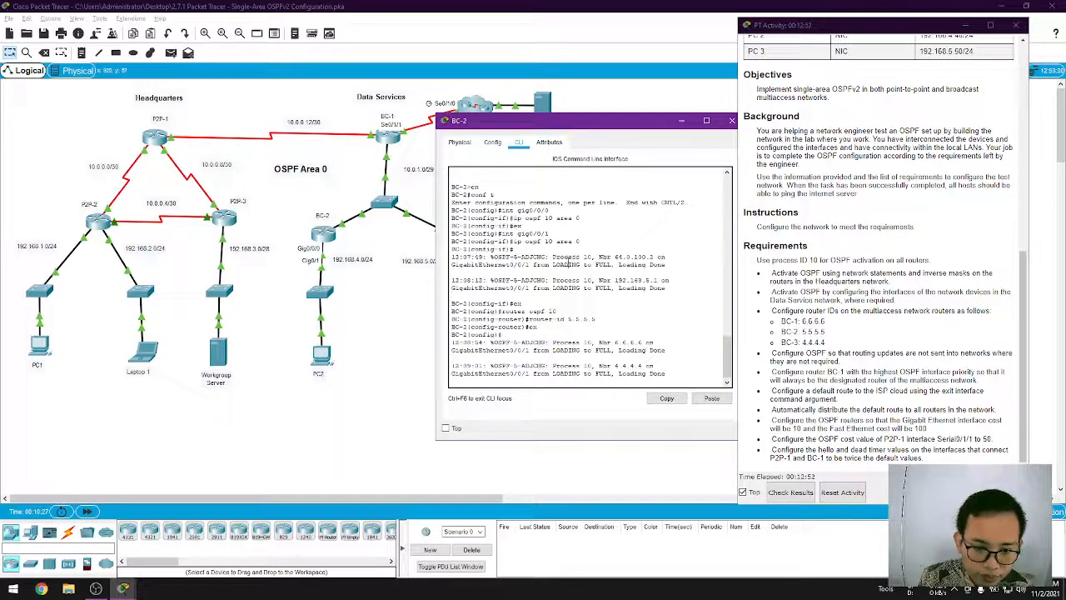
{"action": "left_click", "coordinate": [568, 263]}
{"action": "type", "text": "router od"}
{"action": "type", "text": "pf 10"}
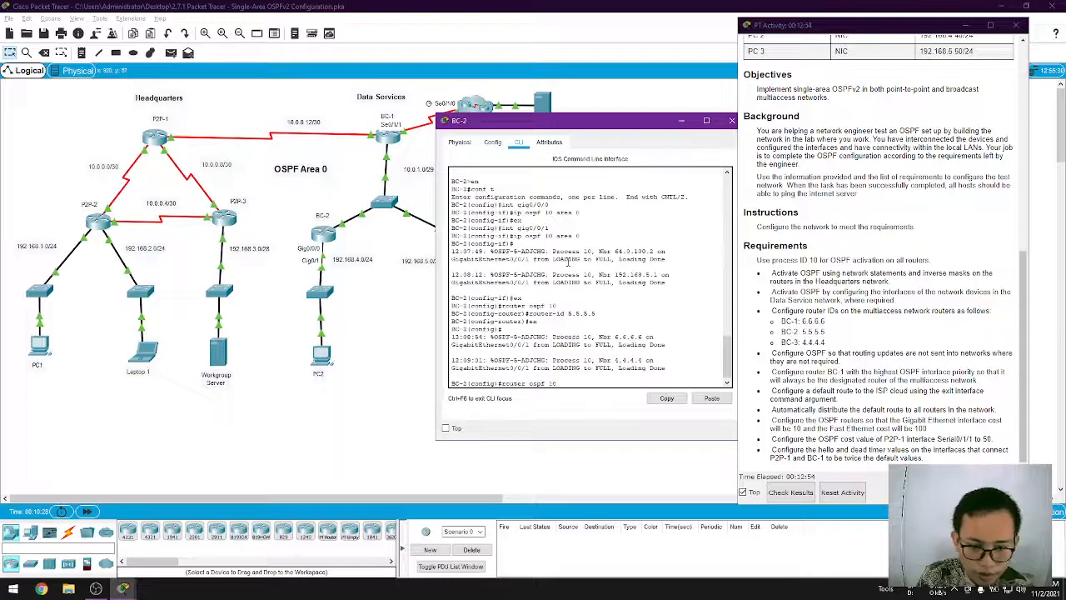
{"action": "key", "text": "Return"}
Make BC-2's interface GigabitEthernet0/0/0 passive in OSPF process 10, leave router configuration and close its window.
{"action": "type", "text": "pas"}
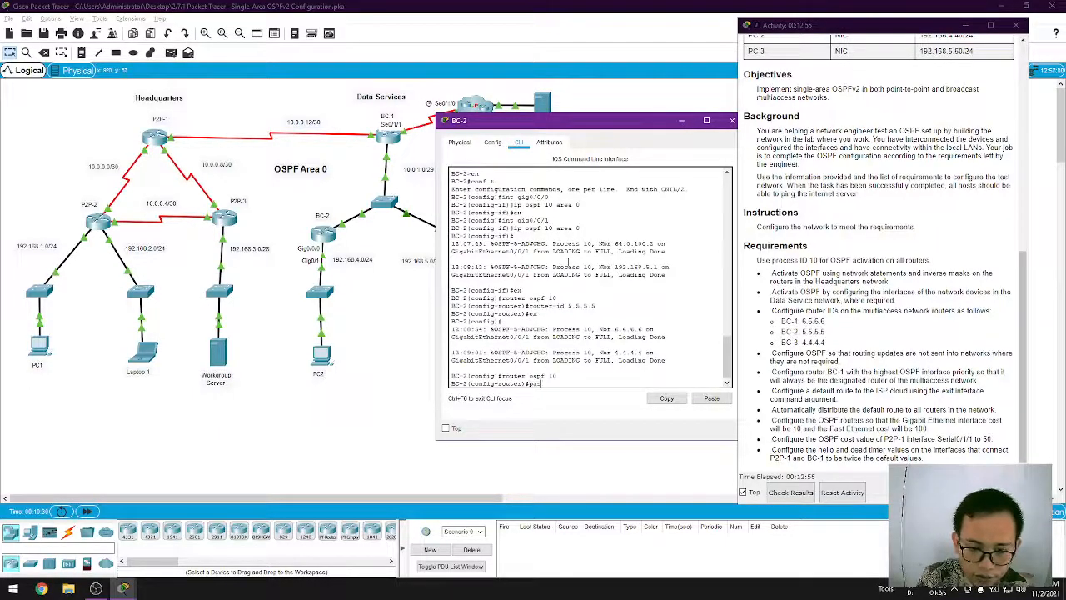
{"action": "key", "text": "Tab"}
{"action": "type", "text": "gig"}
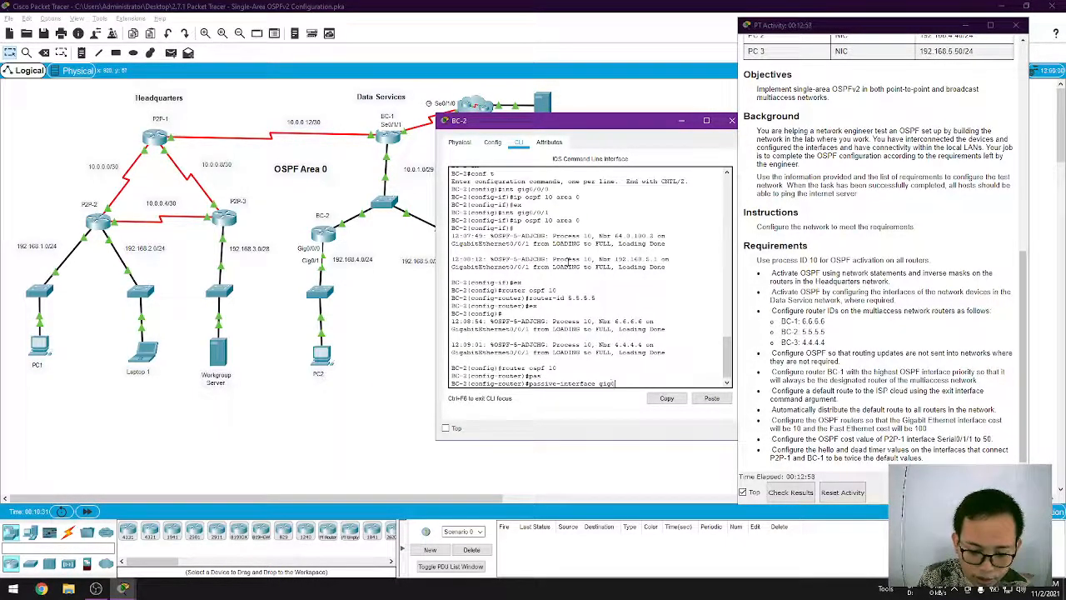
{"action": "key", "text": "Return"}
{"action": "key", "text": "Up"}
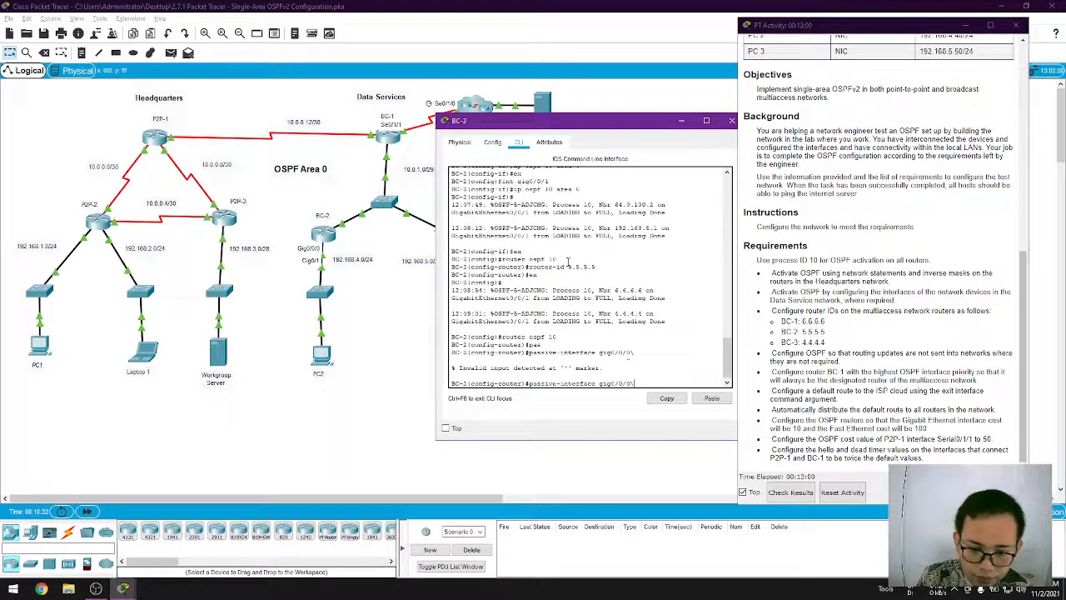
{"action": "key", "text": "BackSpace"}
{"action": "type", "text": "0"}
{"action": "key", "text": "Return"}
{"action": "type", "text": "ex"}
{"action": "key", "text": "Return"}
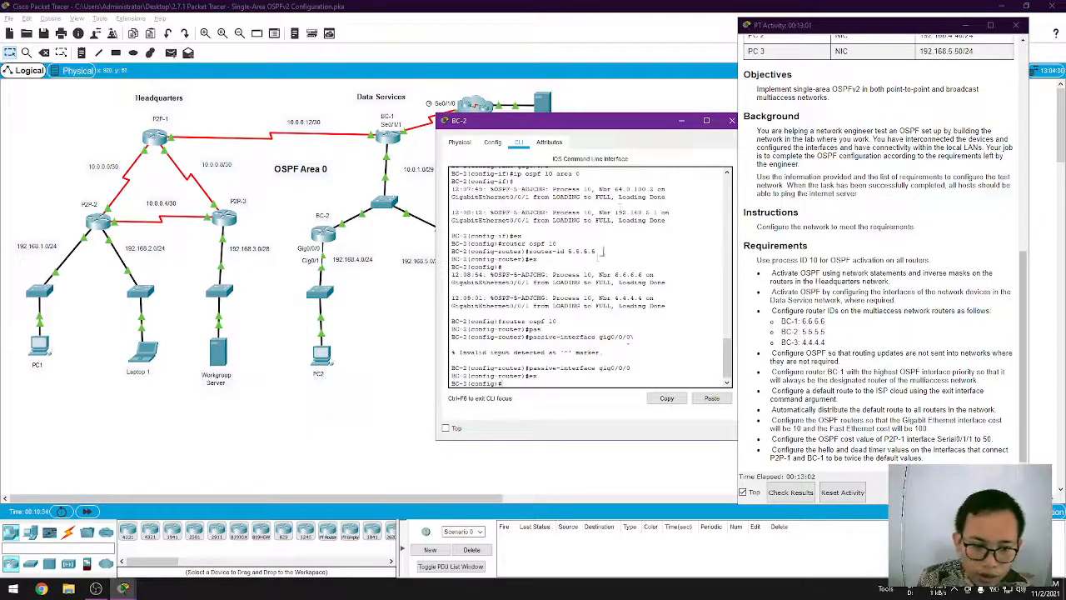
{"action": "left_click", "coordinate": [732, 120]}
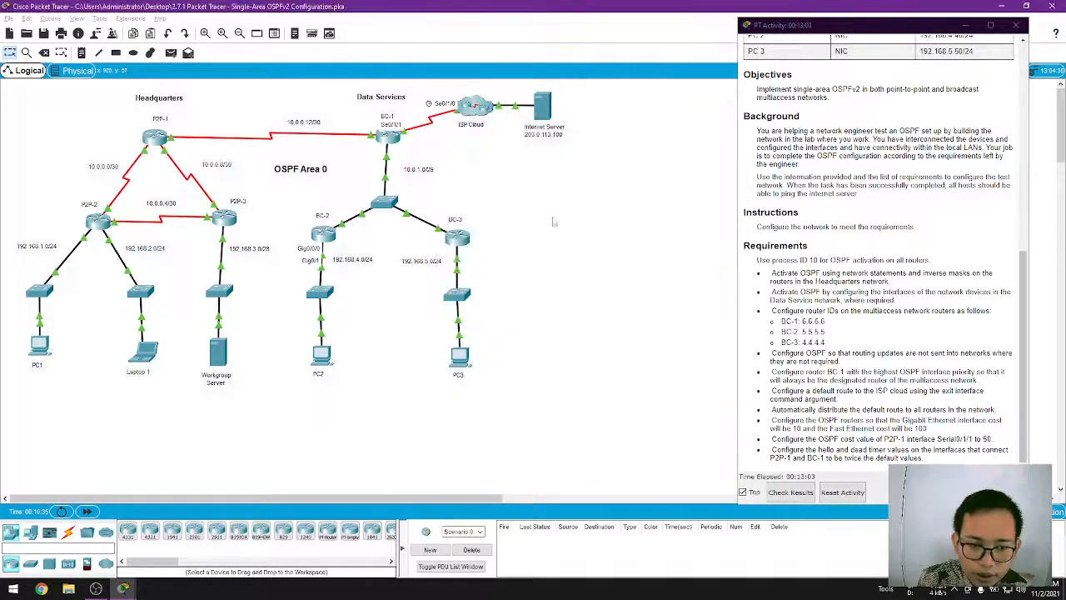
Enter OSPF process 10 configuration on router BC-3 and check its LAN-facing interface in the topology.
{"action": "left_click", "coordinate": [468, 243]}
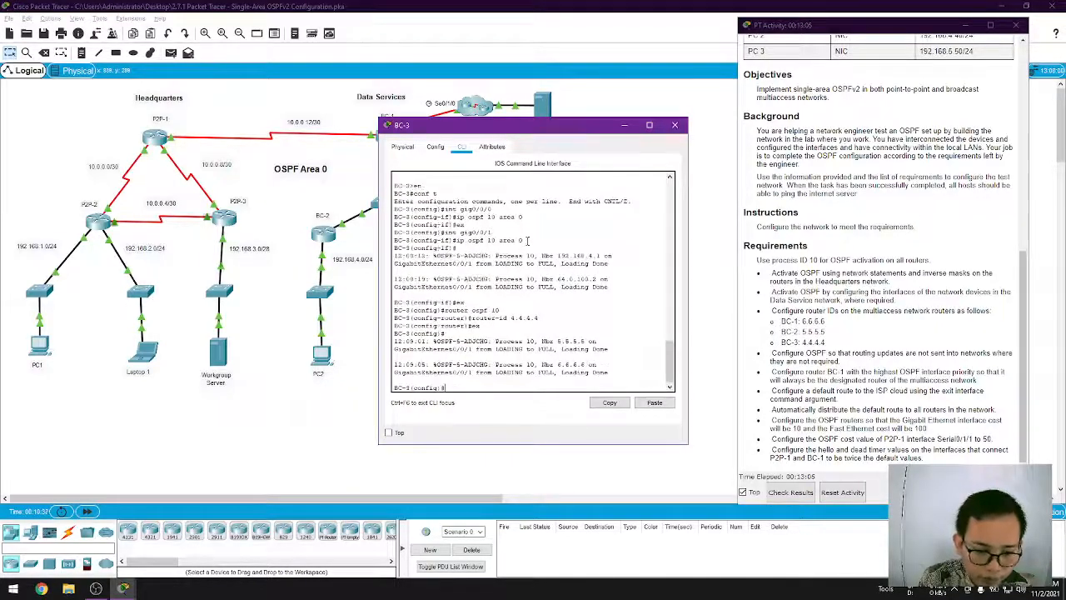
{"action": "type", "text": "router ospf 1"}
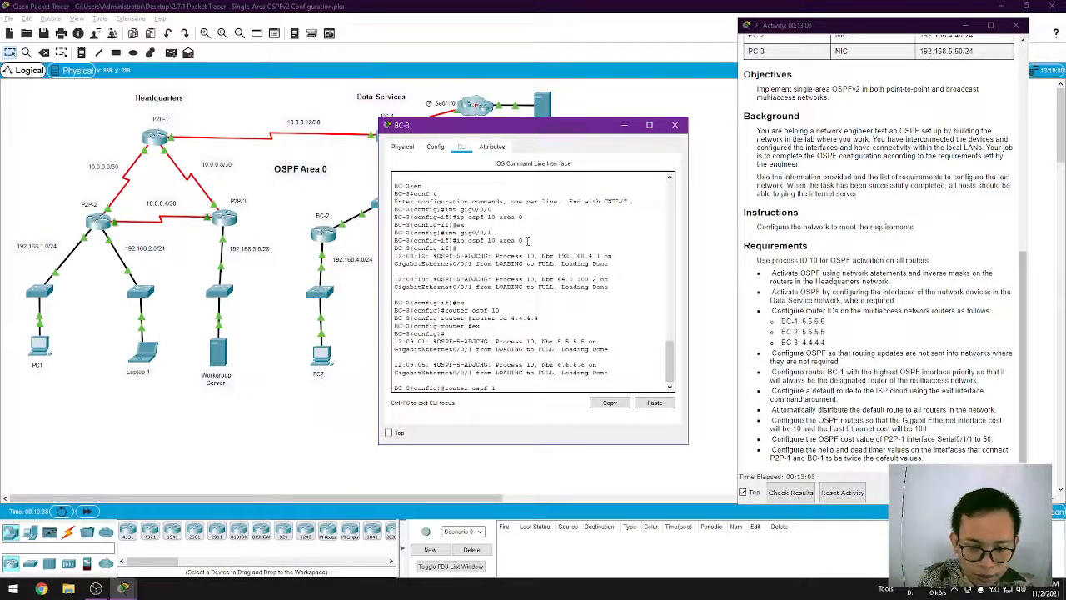
{"action": "type", "text": "0"}
{"action": "key", "text": "Return"}
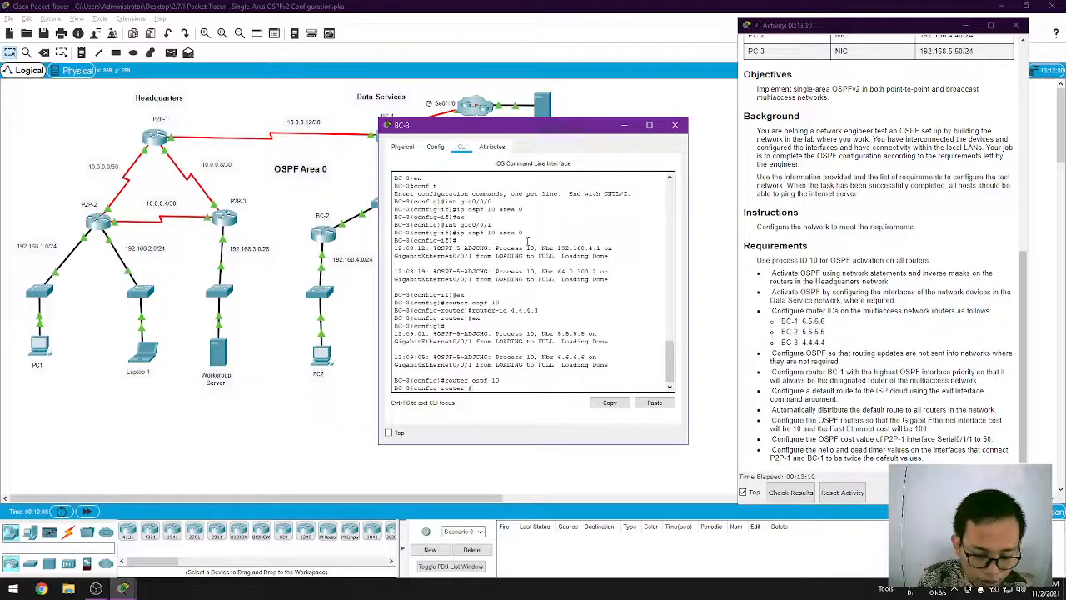
{"action": "left_click", "coordinate": [351, 425]}
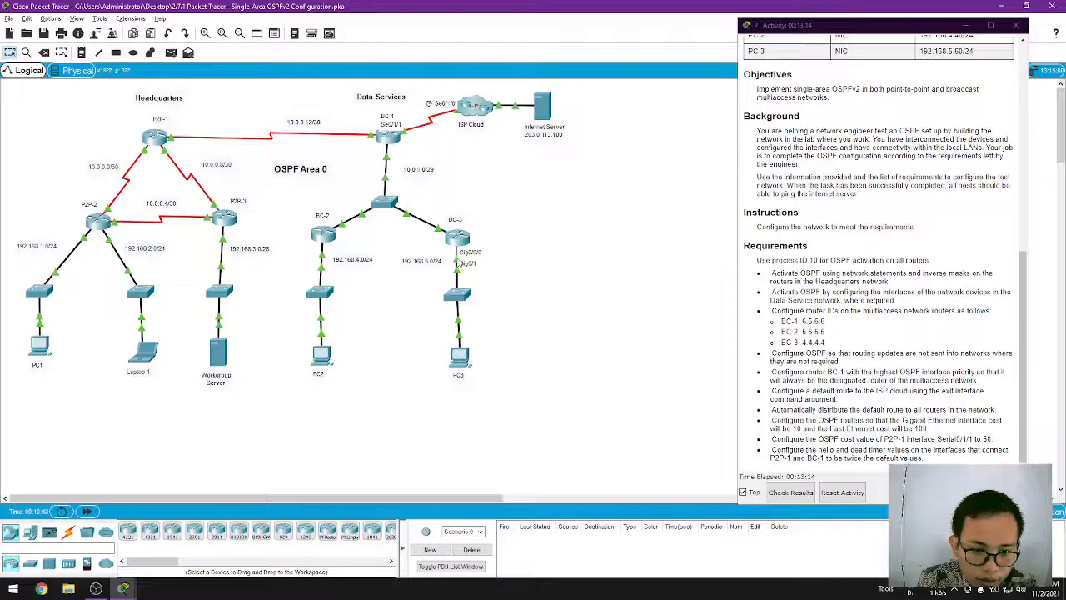
{"action": "left_click", "coordinate": [457, 238]}
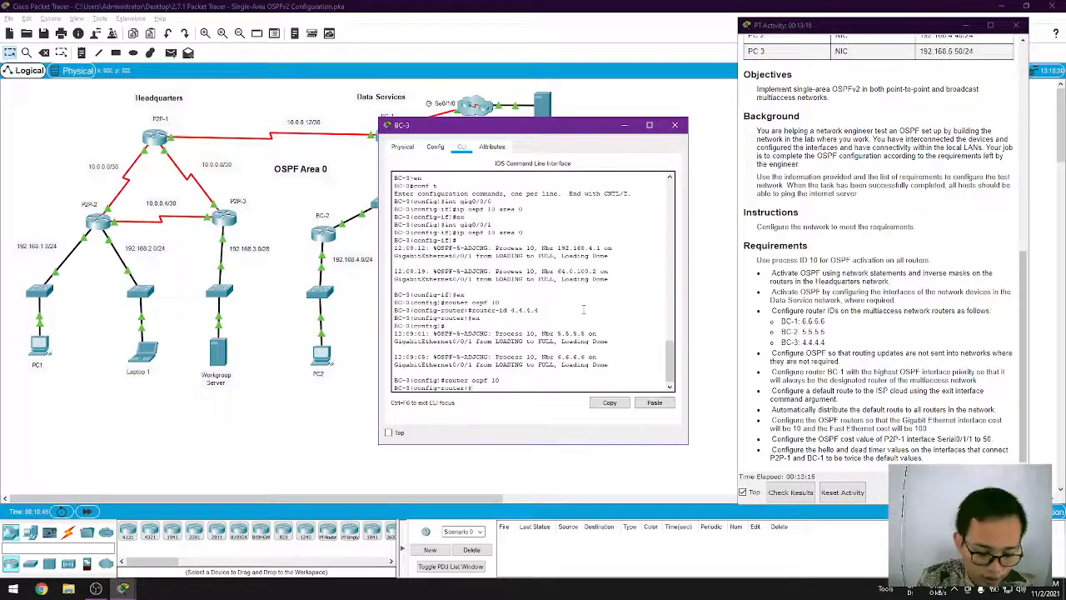
Make BC-3's interface GigabitEthernet0/0/0 passive in OSPF process 10, leave router configuration and close its window.
{"action": "type", "text": "pas"}
{"action": "key", "text": "Tab"}
{"action": "type", "text": "in"}
{"action": "key", "text": "Tab"}
{"action": "key", "text": "BackSpace"}
{"action": "key", "text": "BackSpace"}
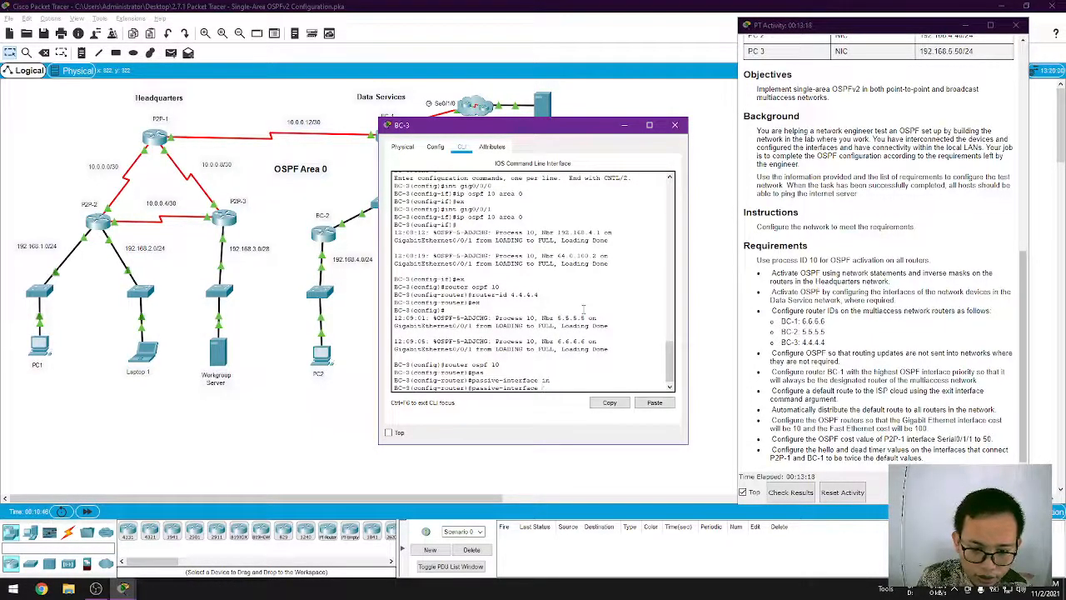
{"action": "type", "text": "gig0/0/0"}
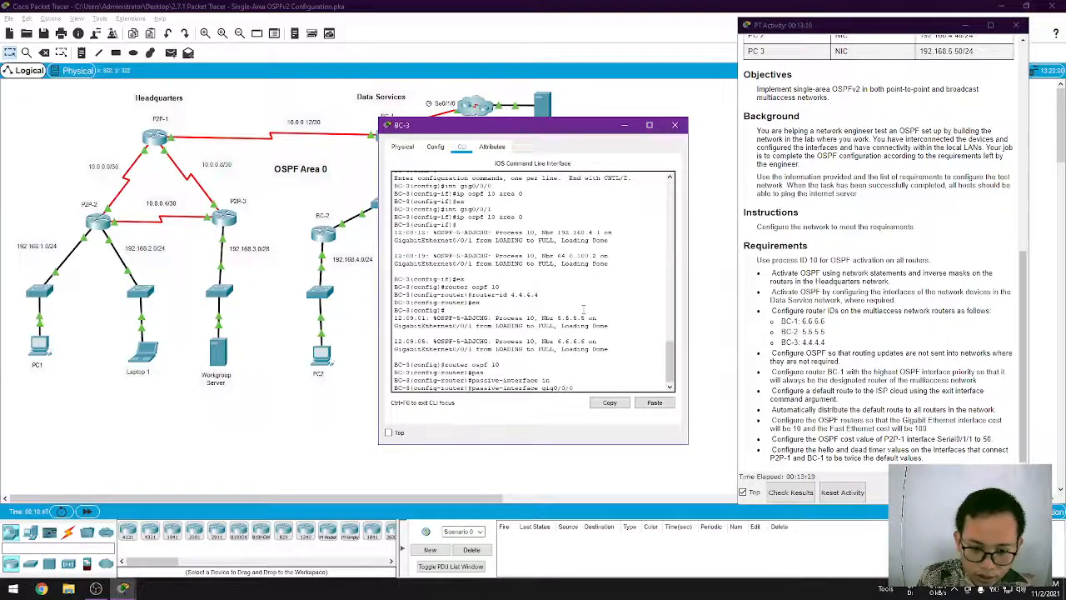
{"action": "key", "text": "Return"}
{"action": "type", "text": "ex"}
{"action": "key", "text": "Return"}
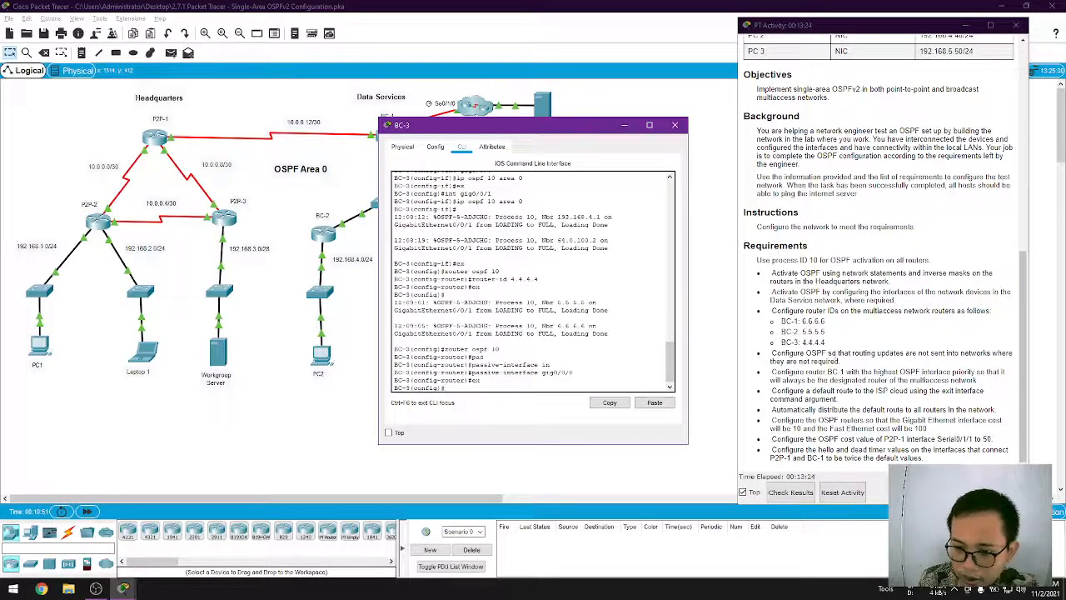
{"action": "left_click", "coordinate": [674, 125]}
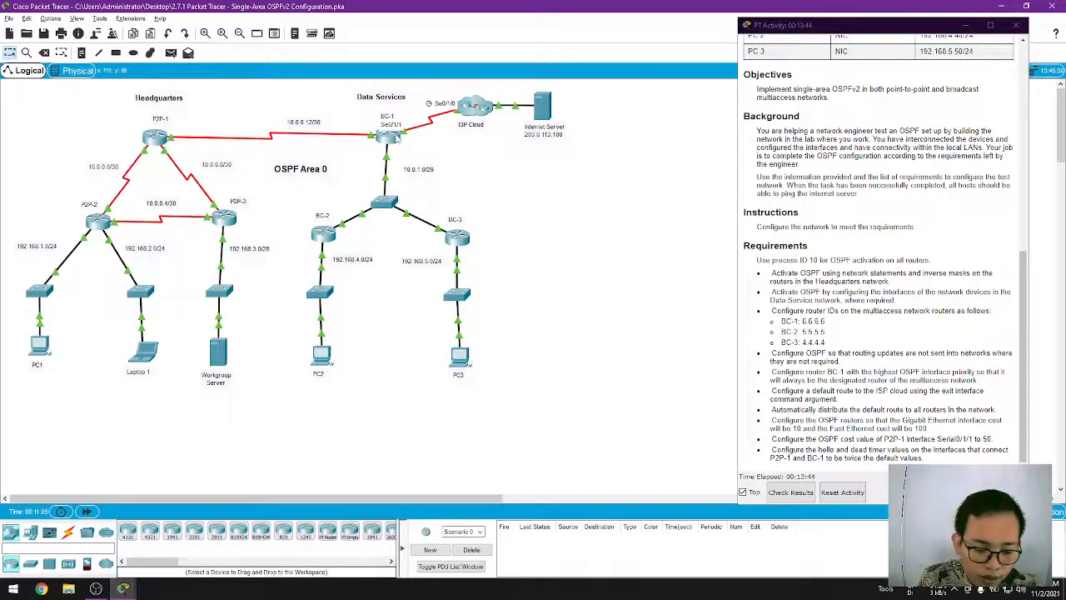
Check BC-1's switch-facing interface in the topology and enter interface configuration for GigabitEthernet0/0/0 on BC-1.
{"action": "left_click", "coordinate": [397, 138]}
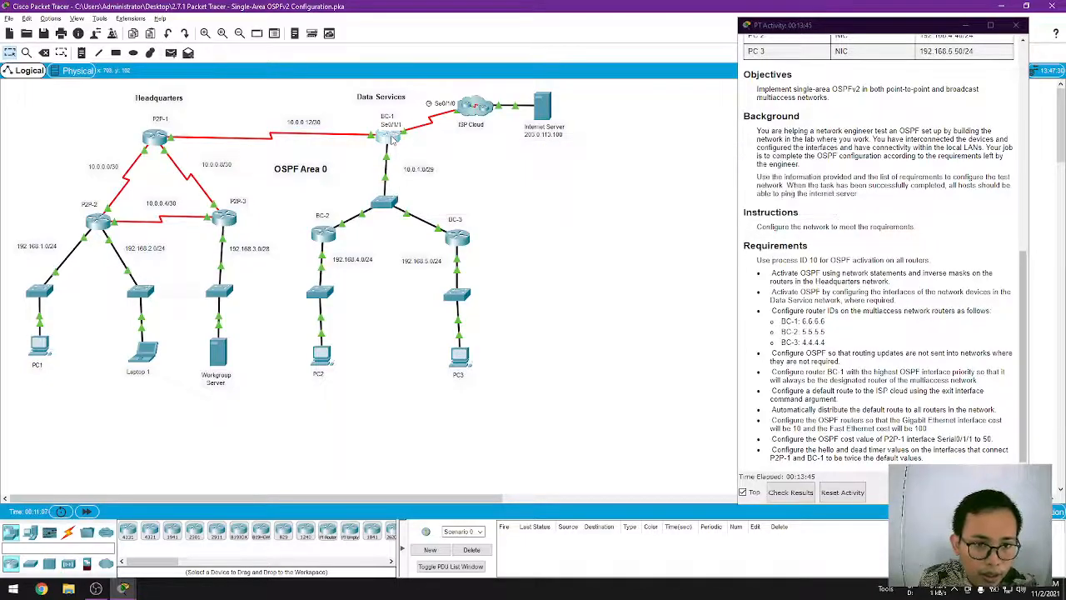
{"action": "left_click_drag", "start_coordinate": [509, 125], "coordinate": [534, 120]}
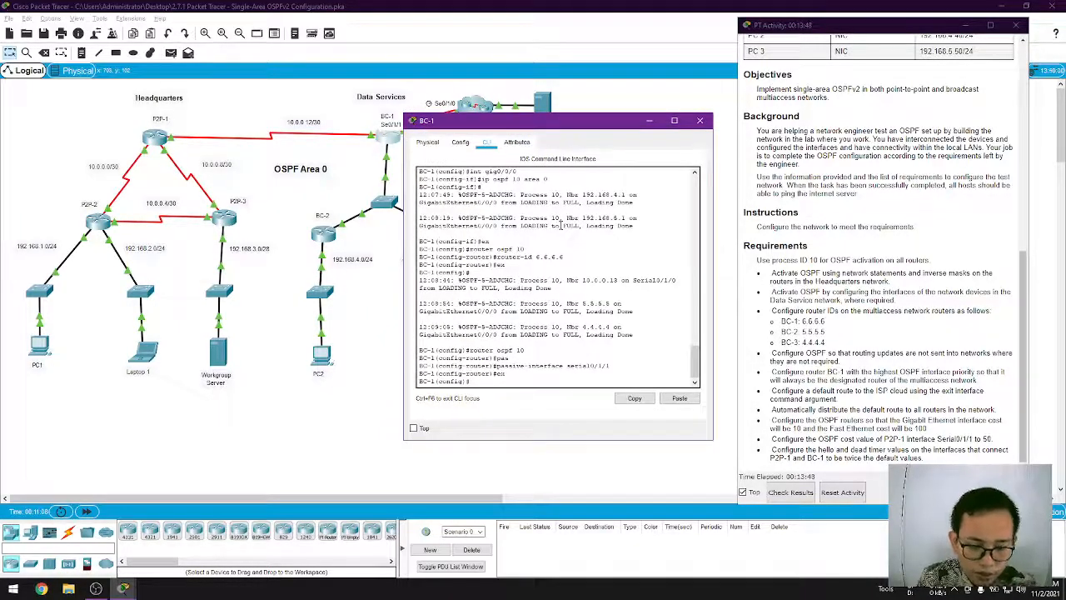
{"action": "key", "text": "Return"}
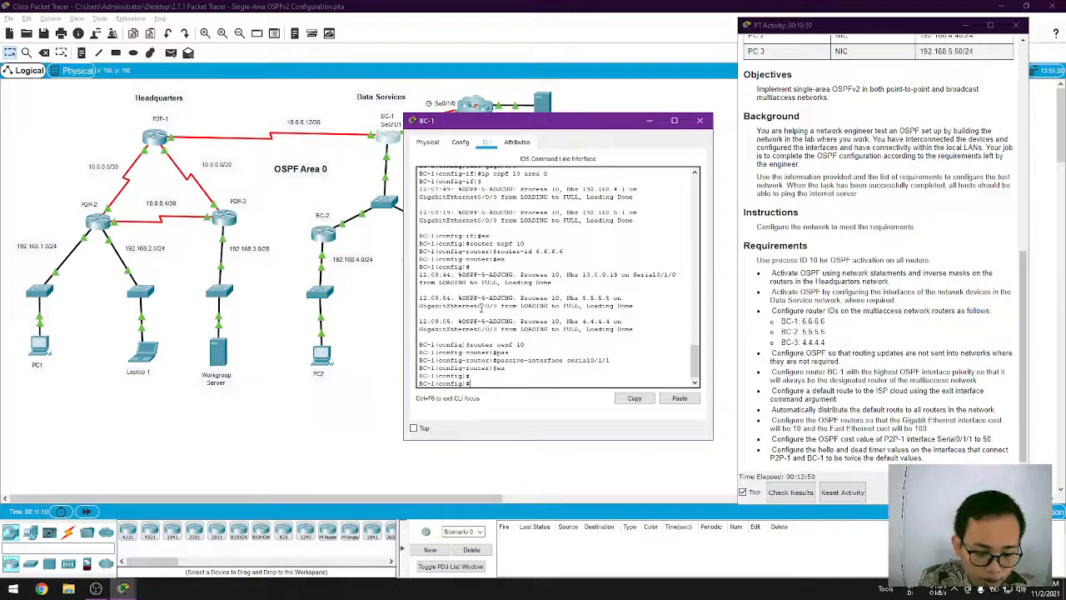
{"action": "left_click", "coordinate": [387, 283]}
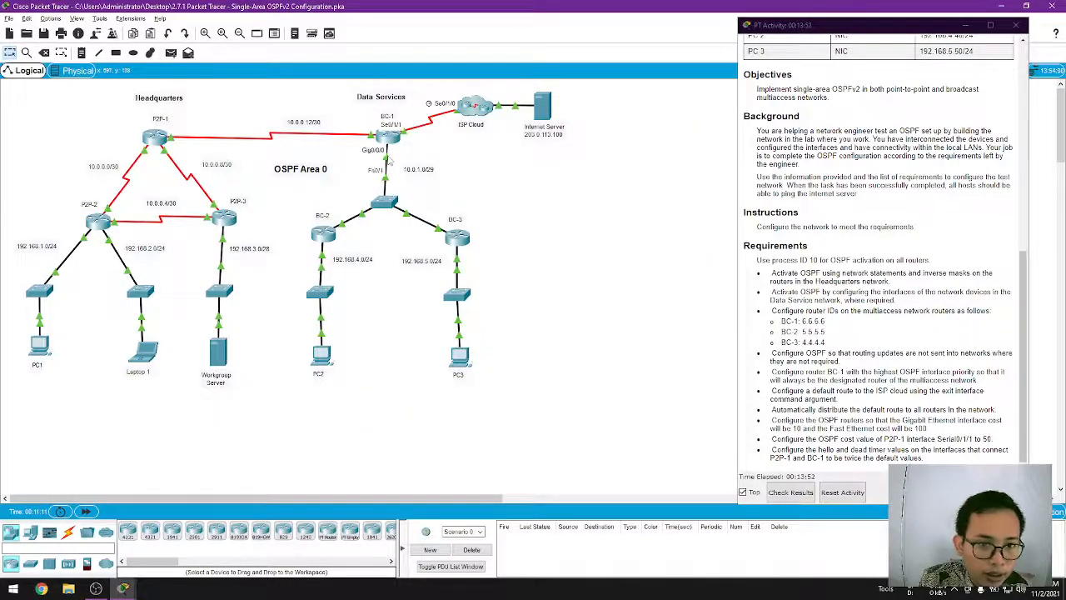
{"action": "key", "text": "alt+Tab"}
{"action": "type", "text": "inter"}
{"action": "key", "text": "Tab"}
{"action": "type", "text": "gig0/0"}
{"action": "key", "text": "Return"}
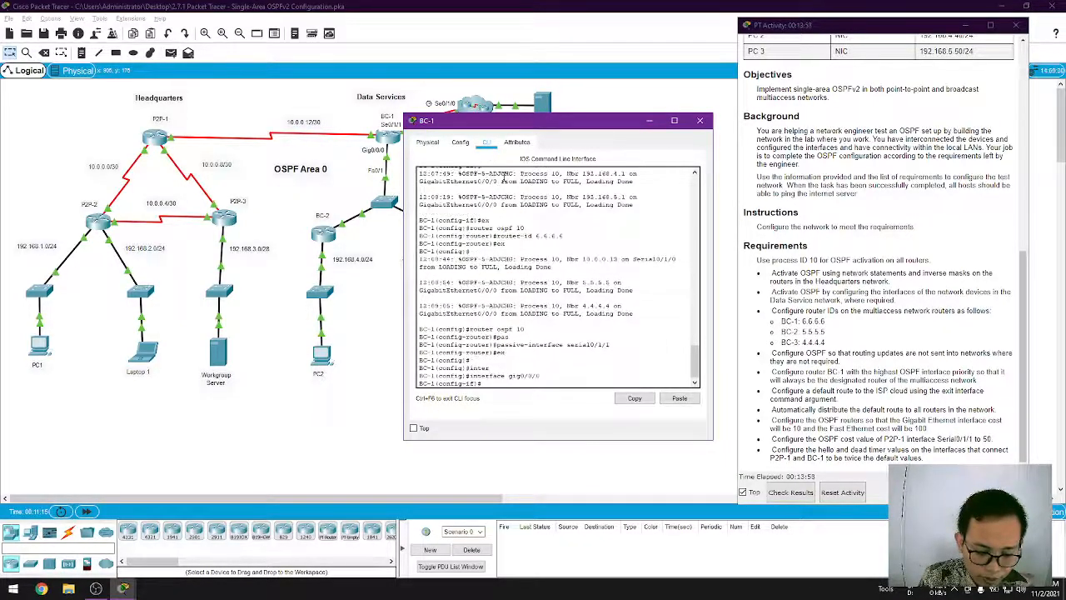
Set the OSPF priority of BC-1's GigabitEthernet0/0/0 to 255 and leave interface configuration.
{"action": "type", "text": "ip ospf prio"}
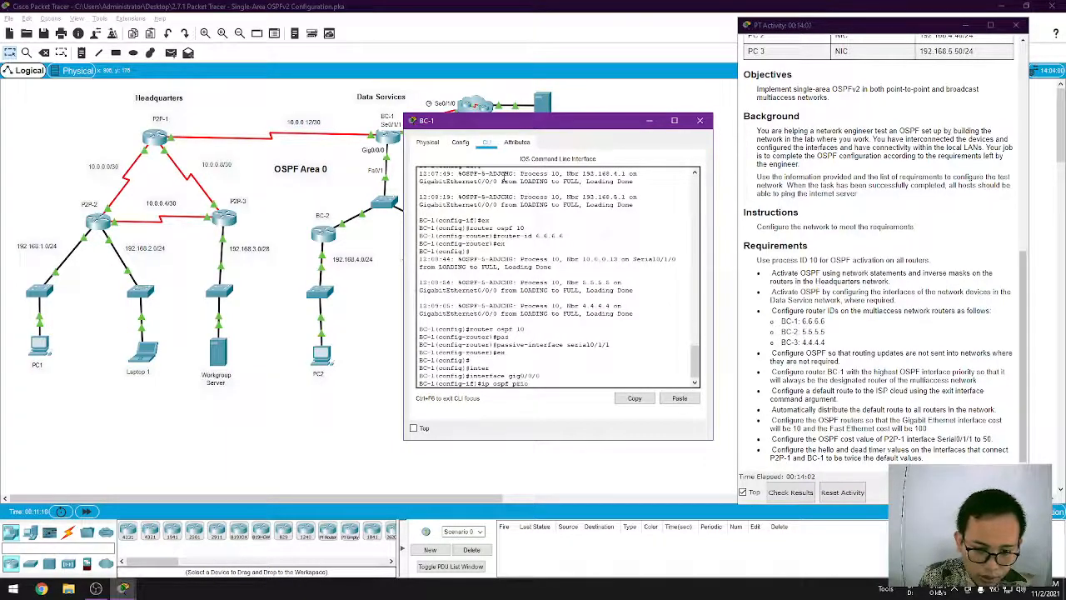
{"action": "type", "text": "rity "}
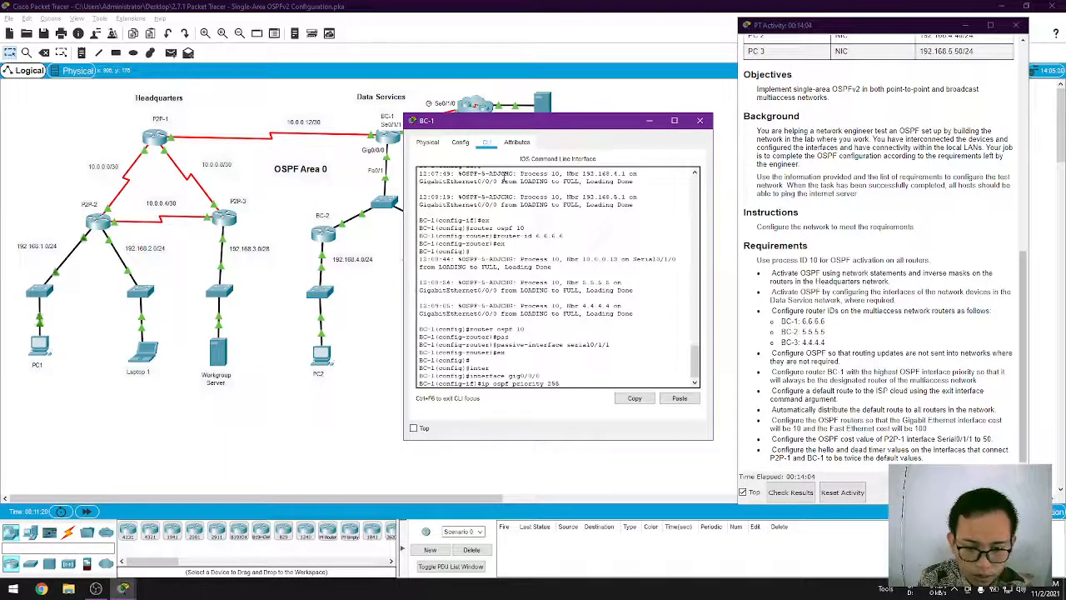
{"action": "type", "text": "255"}
{"action": "key", "text": "Return"}
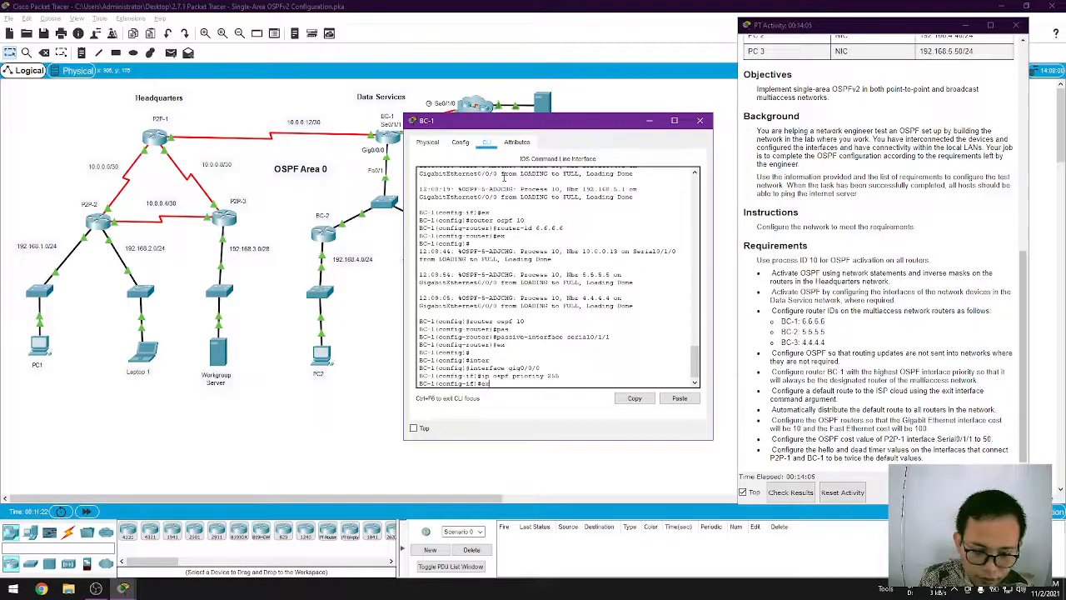
{"action": "type", "text": "ex"}
{"action": "key", "text": "Return"}
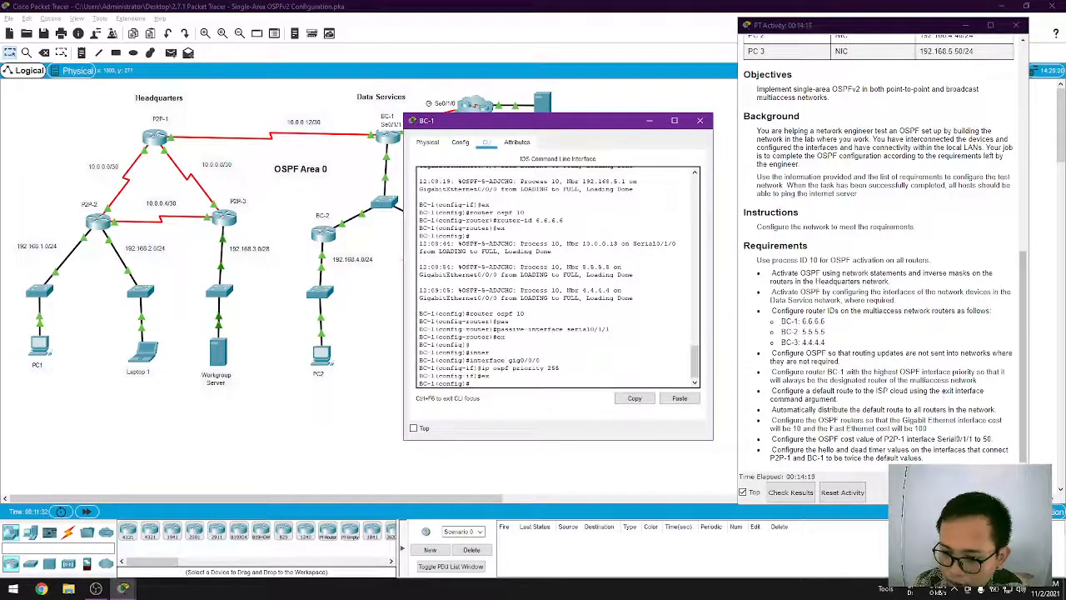
Configure a default route 0.0.0.0 0.0.0.0 on BC-1 to the ISP cloud through exit interface Serial0/1/1.
{"action": "left_click_drag", "start_coordinate": [580, 127], "coordinate": [595, 162]}
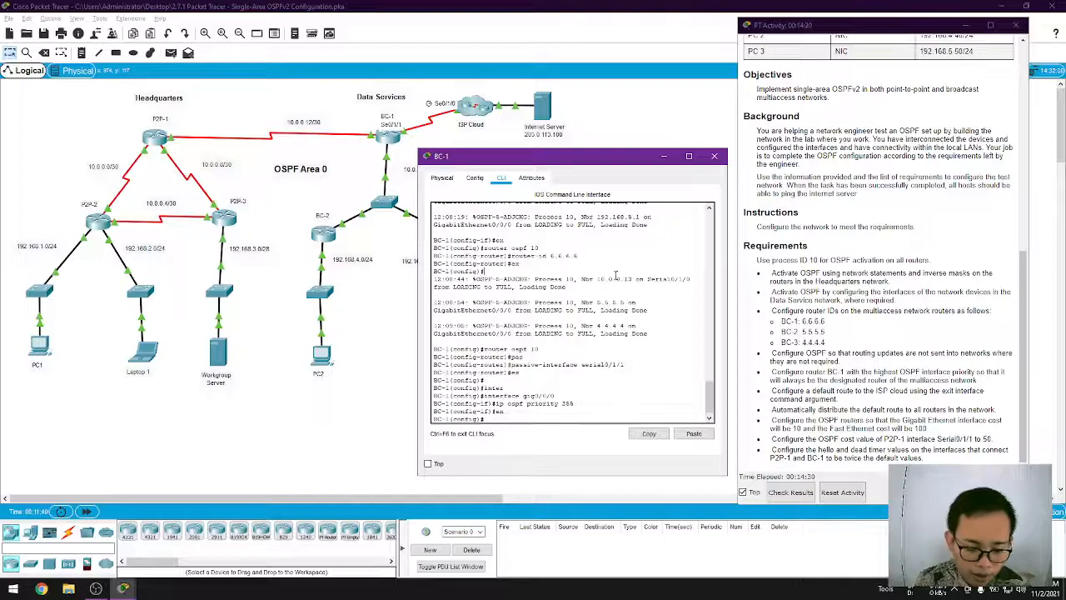
{"action": "type", "text": "ip route 0.0.0.0 "}
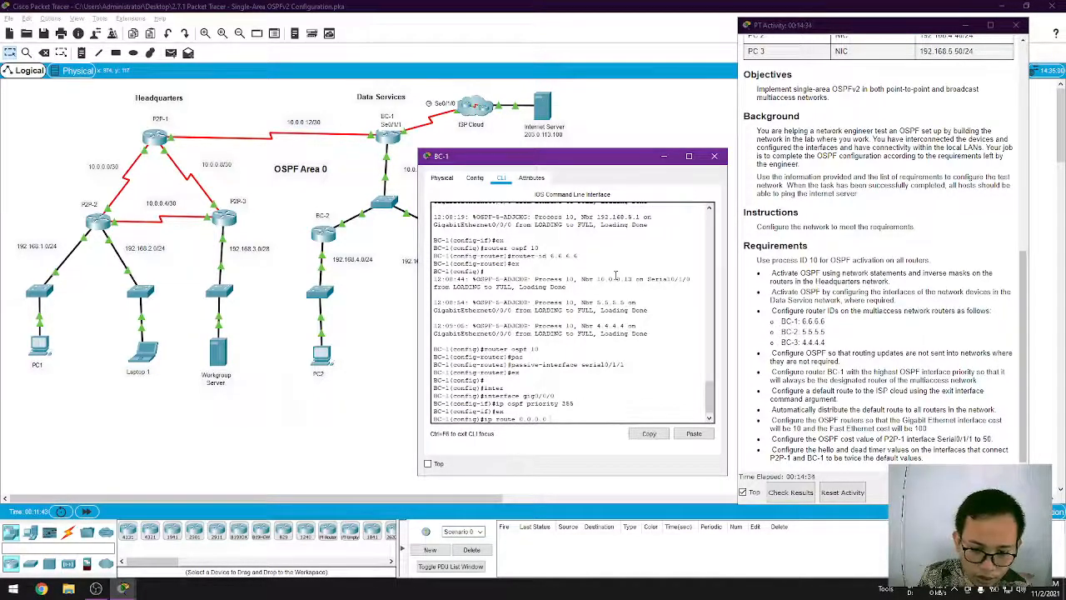
{"action": "type", "text": "0.0.0.0 Serial"}
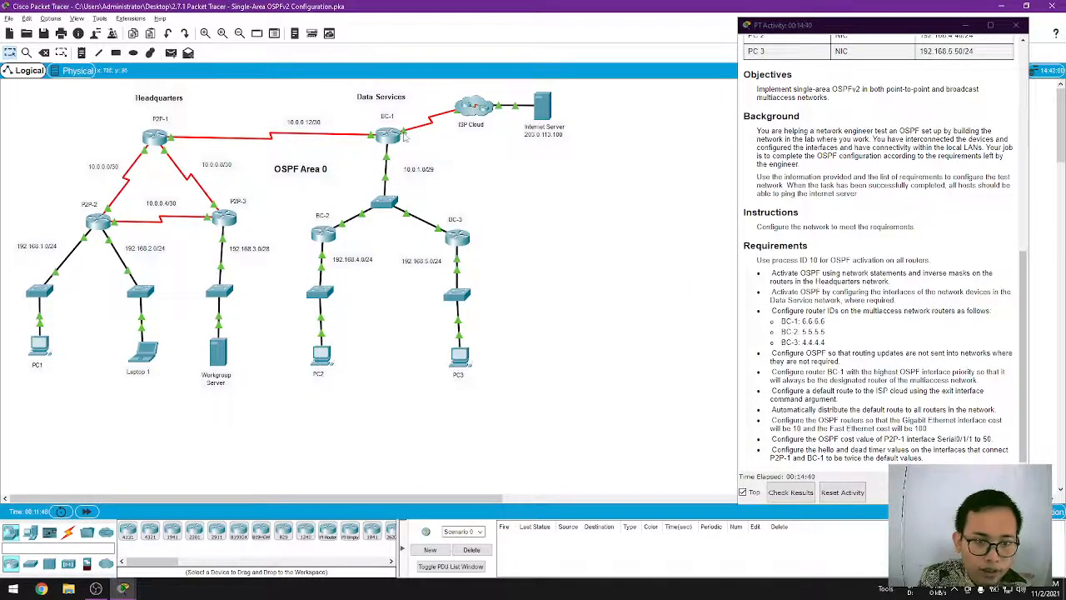
{"action": "key", "text": "alt+Tab"}
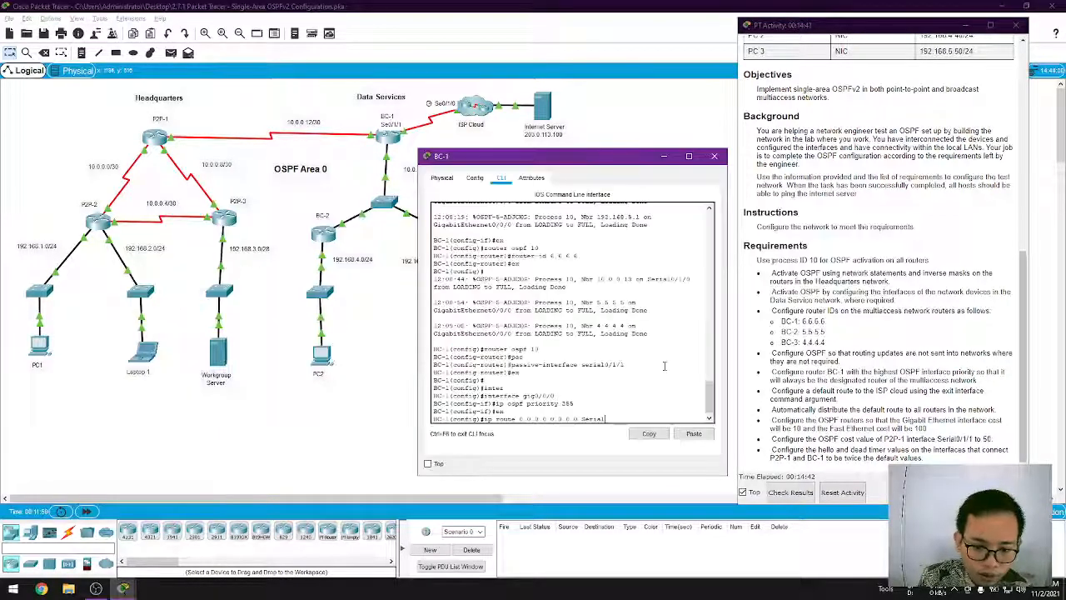
{"action": "key", "text": "Return"}
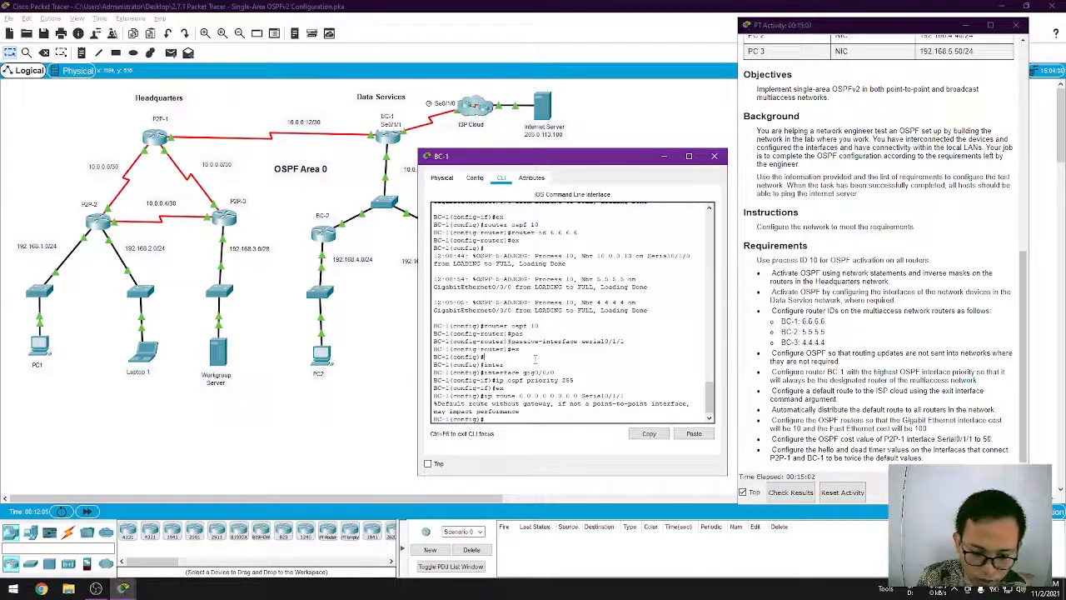
Distribute BC-1's default route in OSPF process 10 with default-information originate and close its window.
{"action": "type", "text": "router ospf 10"}
{"action": "key", "text": "Return"}
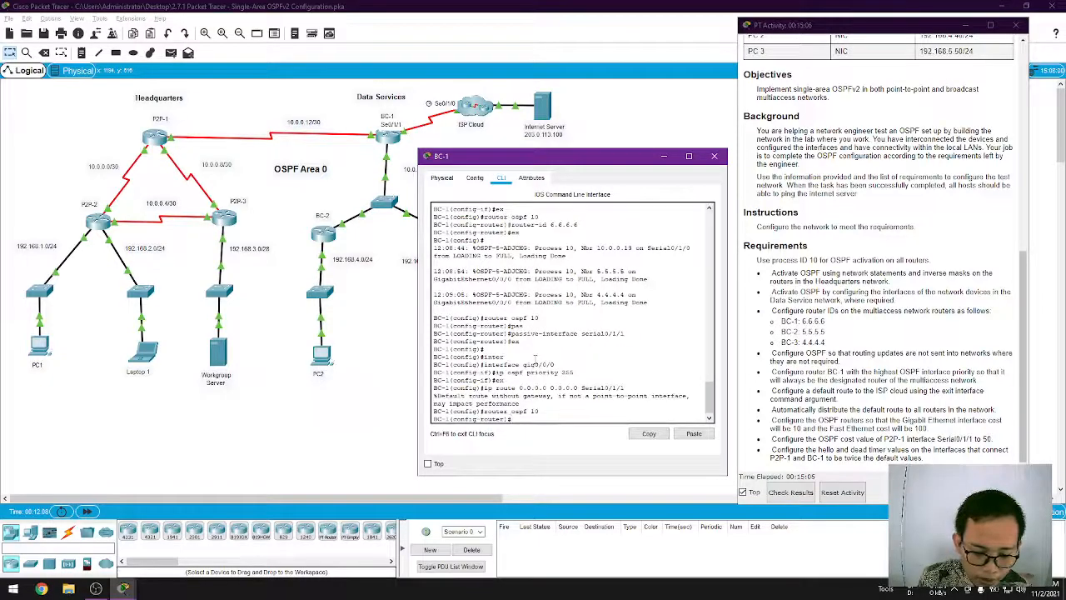
{"action": "type", "text": "defa"}
{"action": "key", "text": "Tab"}
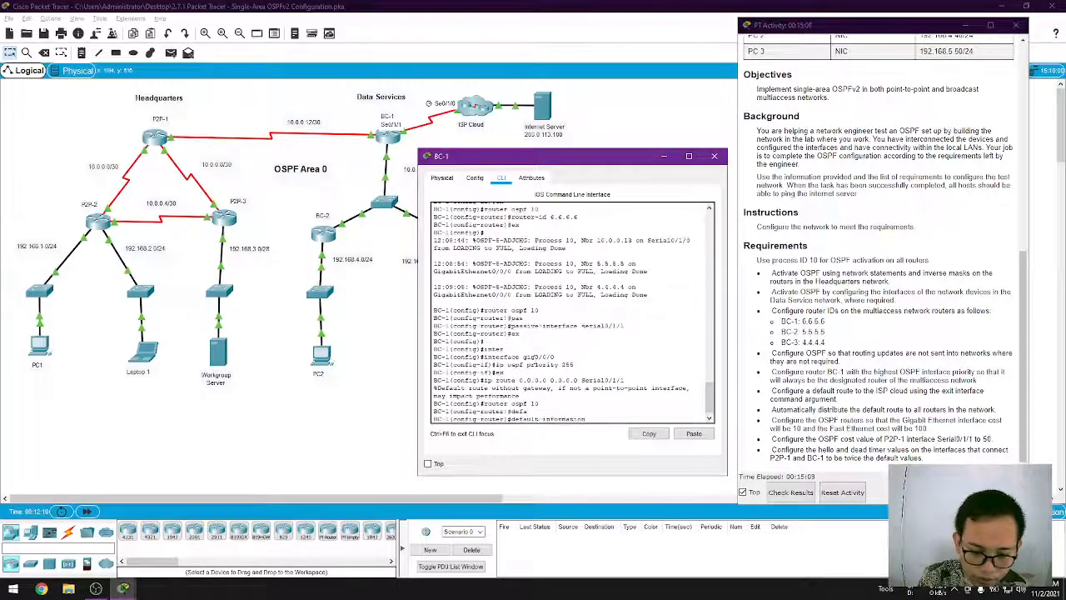
{"action": "type", "text": "ori"}
{"action": "key", "text": "Tab"}
{"action": "key", "text": "Return"}
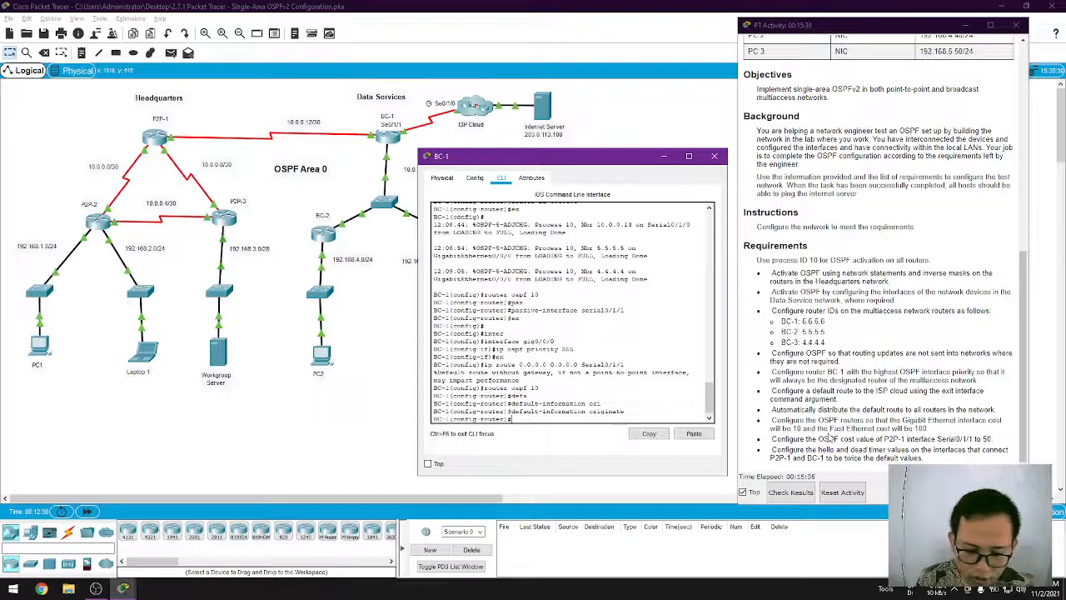
{"action": "left_click", "coordinate": [714, 156]}
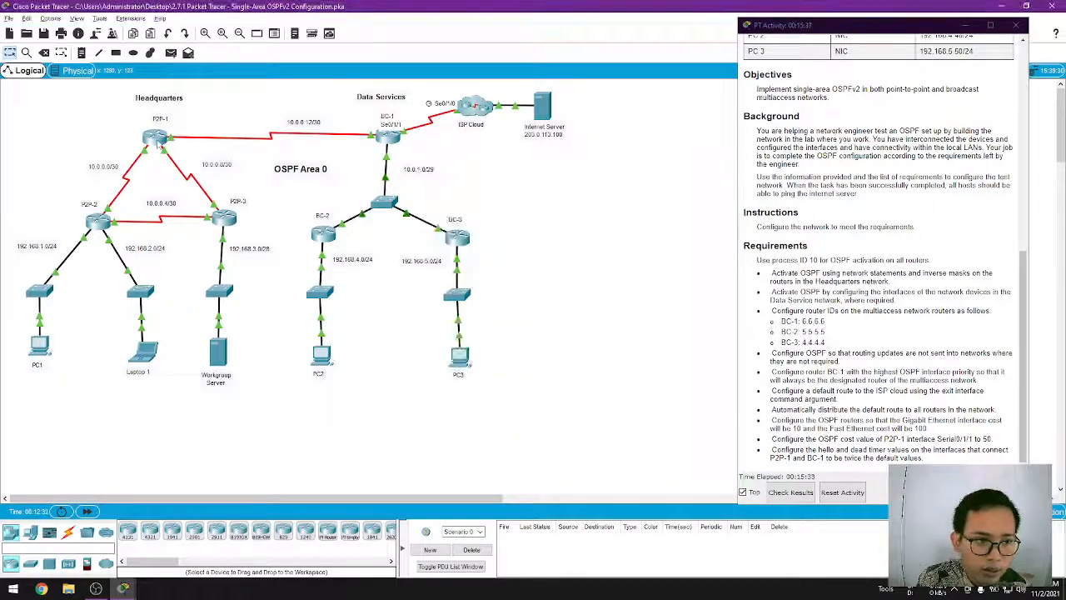
Set the auto-cost reference bandwidth to 1000 in OSPF process 10 on router P2P-1.
{"action": "left_click", "coordinate": [155, 136]}
{"action": "type", "text": "ex"}
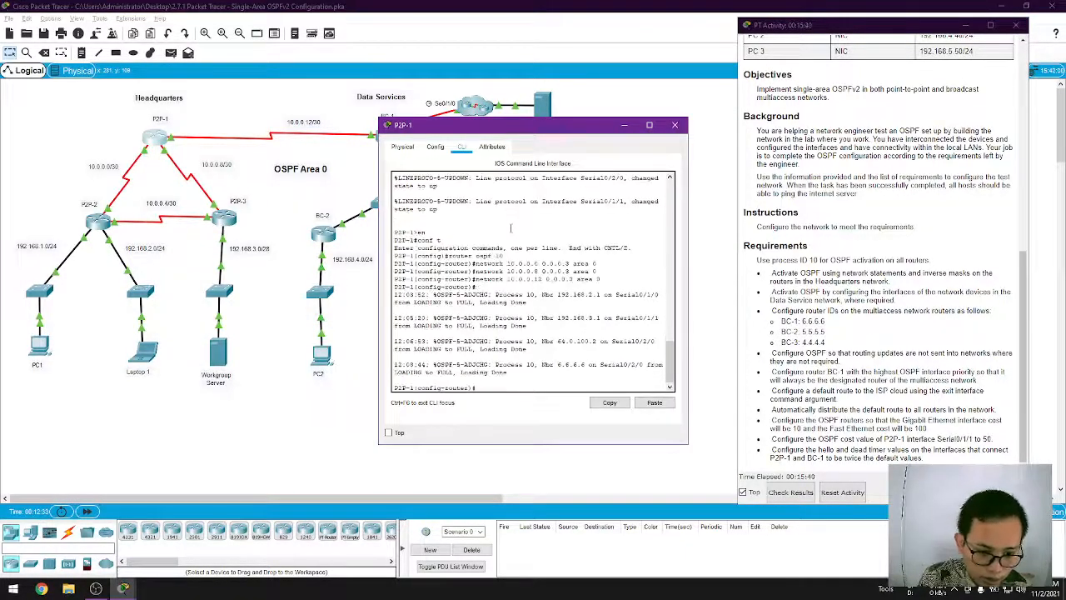
{"action": "key", "text": "Return"}
{"action": "type", "text": "rou"}
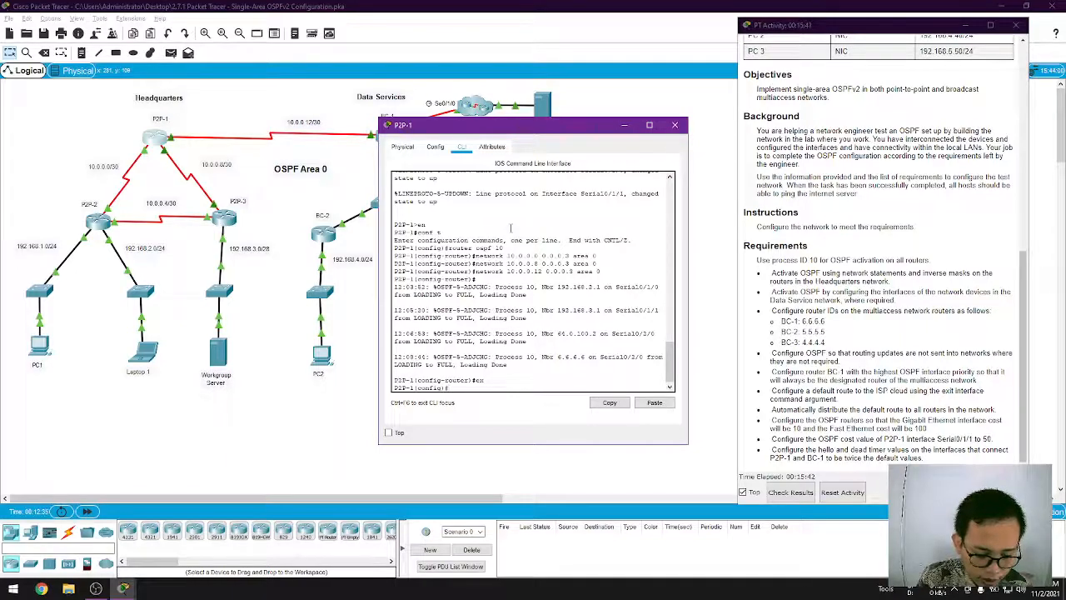
{"action": "type", "text": "ter osp"}
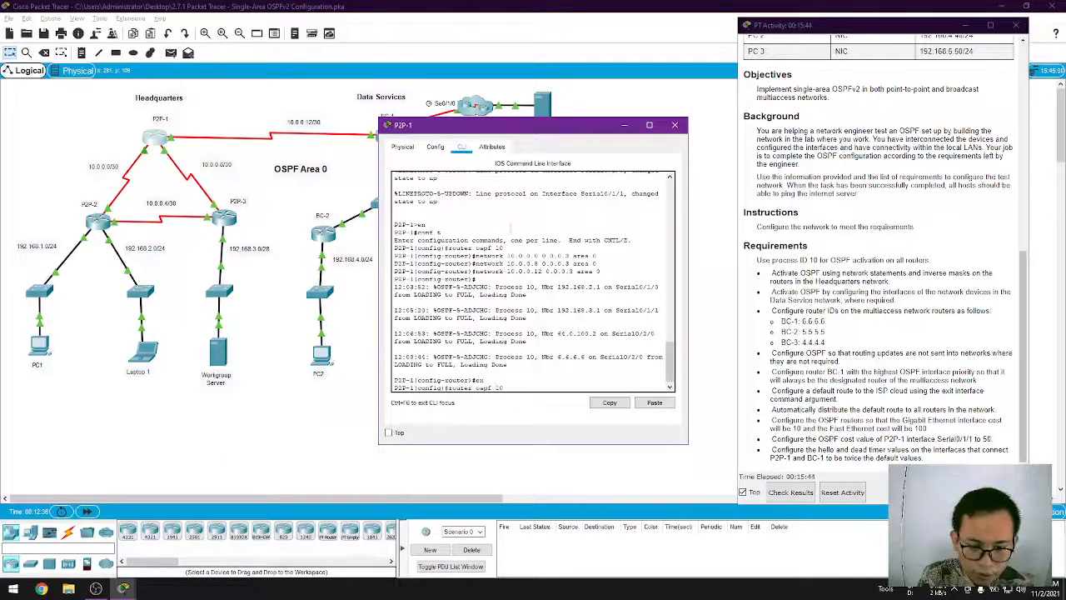
{"action": "type", "text": "f 10"}
{"action": "key", "text": "Return"}
{"action": "type", "text": "auto"}
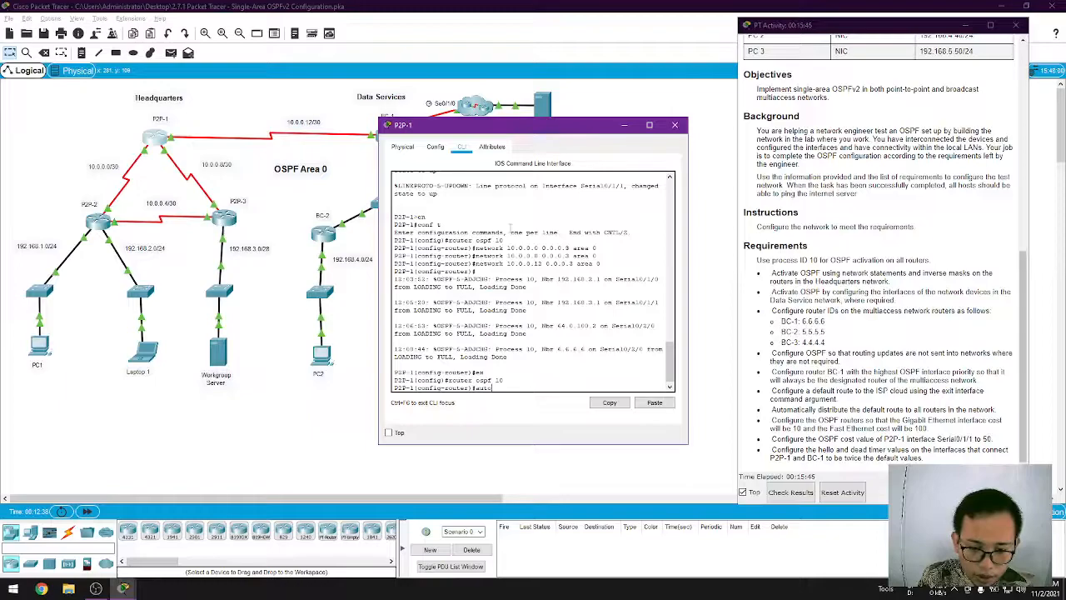
{"action": "type", "text": "-c"}
{"action": "key", "text": "Tab"}
{"action": "type", "text": "ref"}
{"action": "key", "text": "Tab"}
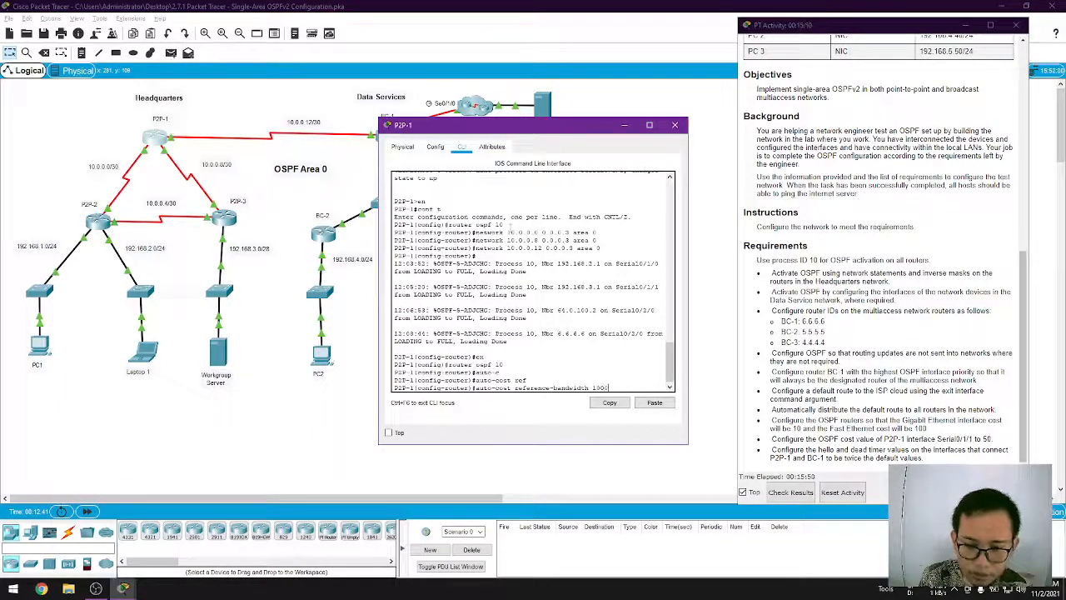
{"action": "key", "text": "Return"}
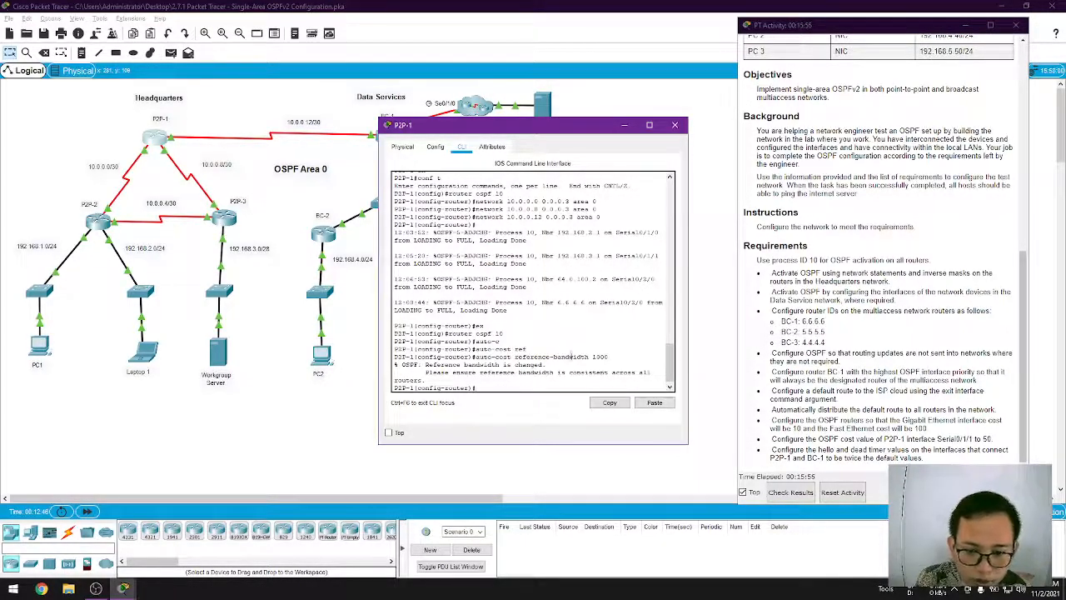
Copy the auto-cost reference-bandwidth 1000 command from P2P-1's command line and close the router's window.
{"action": "left_click_drag", "start_coordinate": [475, 356], "coordinate": [611, 358]}
{"action": "left_click", "coordinate": [617, 405]}
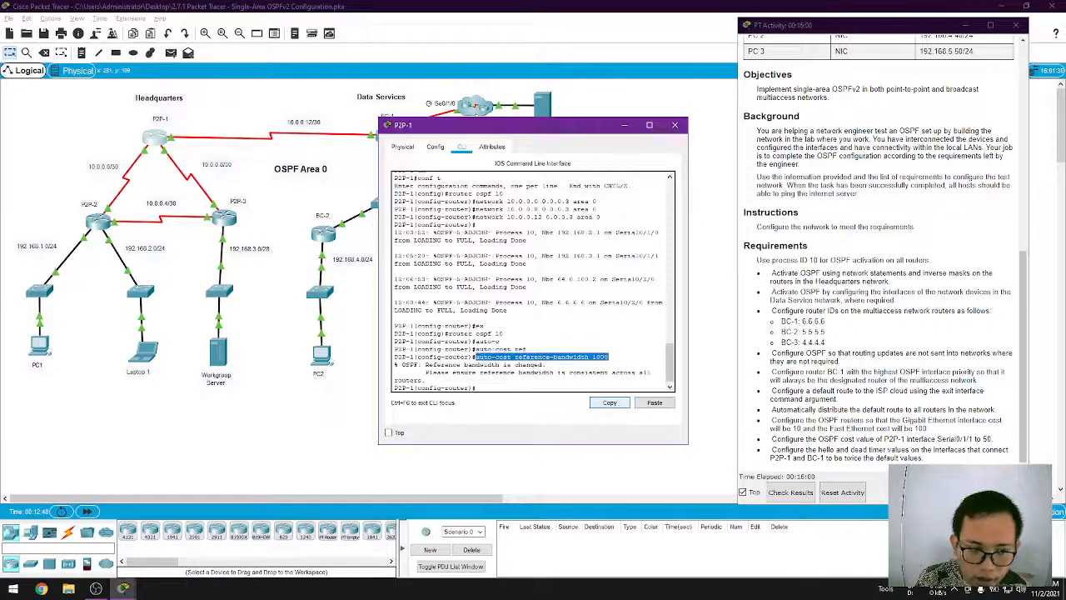
{"action": "left_click_drag", "start_coordinate": [456, 125], "coordinate": [565, 133]}
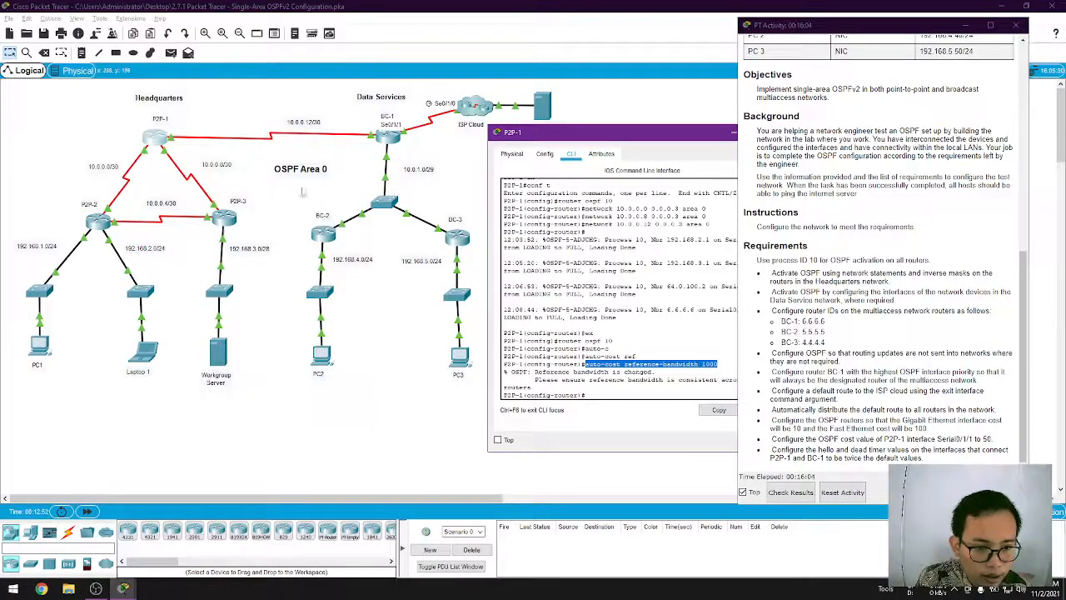
{"action": "left_click_drag", "start_coordinate": [662, 134], "coordinate": [410, 119]}
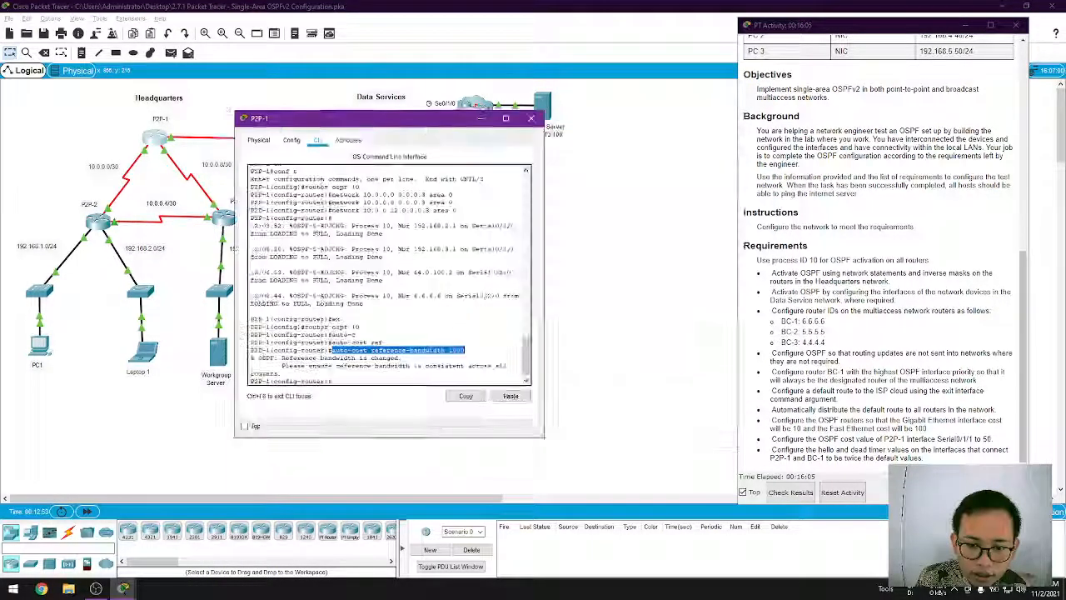
{"action": "left_click", "coordinate": [538, 118]}
Apply the copied auto-cost reference-bandwidth 1000 command in OSPF process 10 on router P2P-2 and close its window.
{"action": "left_click", "coordinate": [94, 234]}
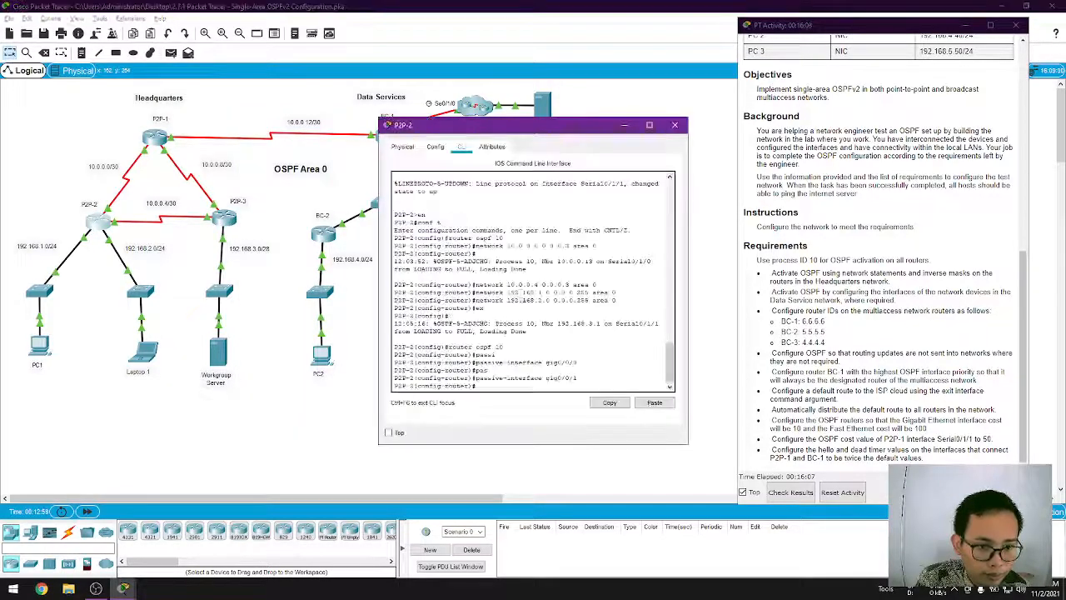
{"action": "type", "text": "ex"}
{"action": "key", "text": "Return"}
{"action": "type", "text": "in"}
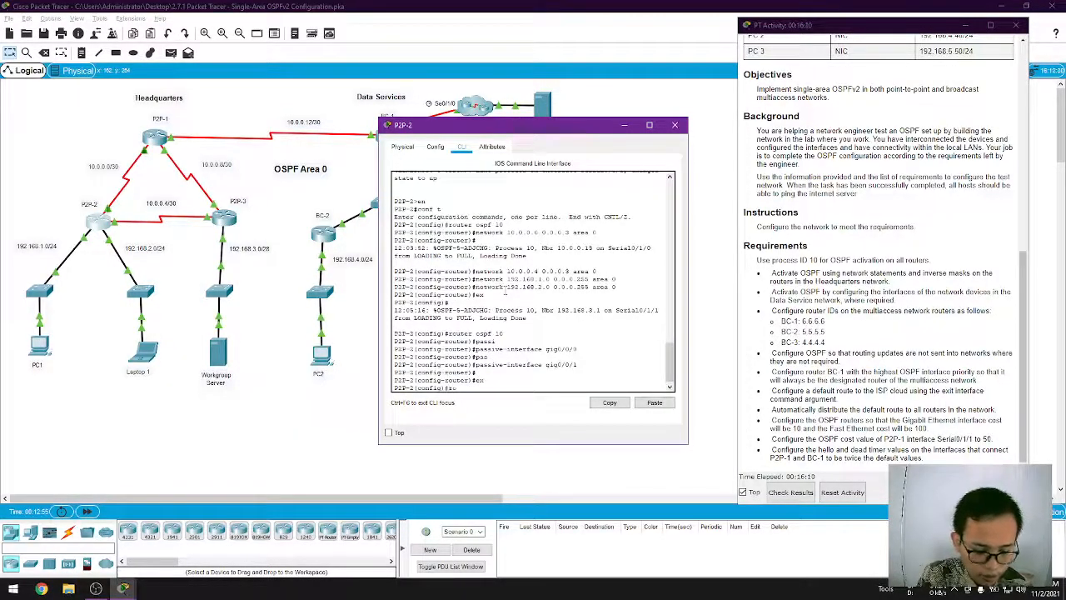
{"action": "type", "text": "uter ospf 10"}
{"action": "key", "text": "Return"}
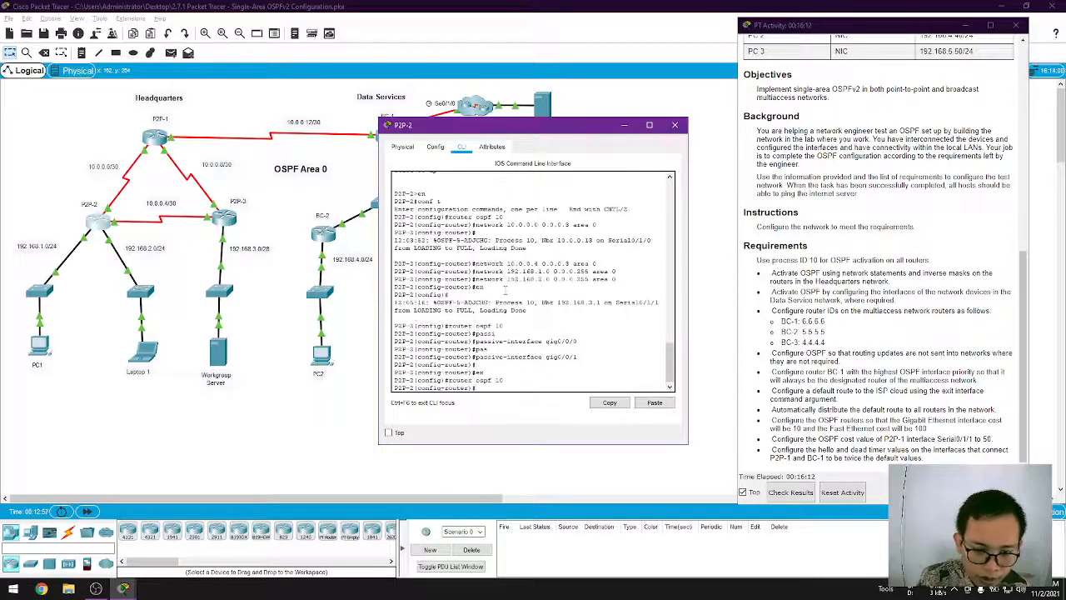
{"action": "left_click", "coordinate": [655, 402]}
{"action": "key", "text": "Return"}
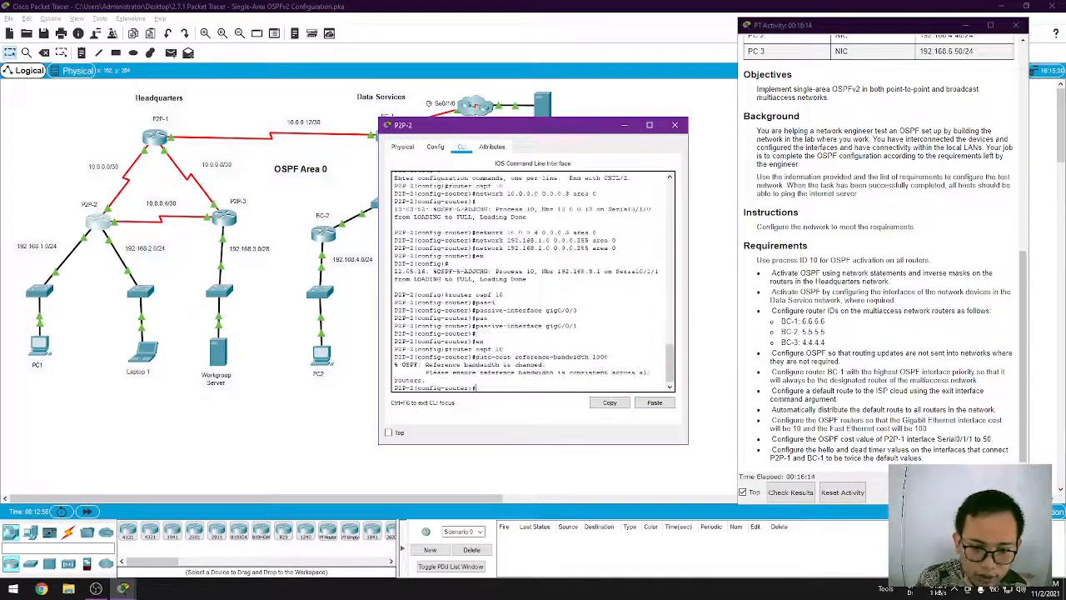
{"action": "left_click", "coordinate": [674, 125]}
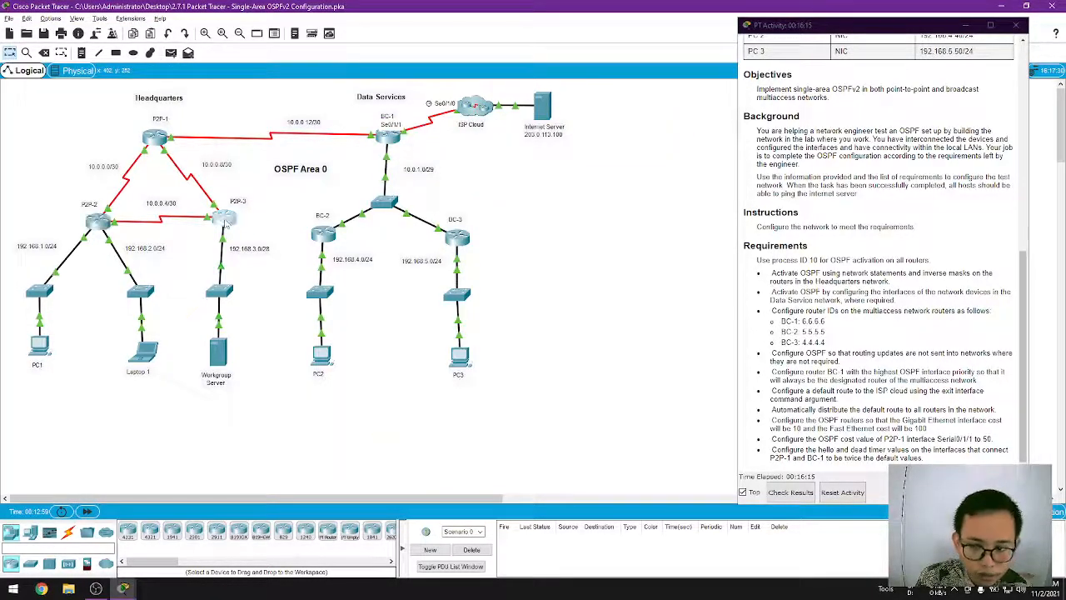
Apply the copied auto-cost reference-bandwidth 1000 command in OSPF process 10 on router P2P-3 and close its window.
{"action": "left_click", "coordinate": [224, 221]}
{"action": "key", "text": "Return"}
{"action": "type", "text": "ro"}
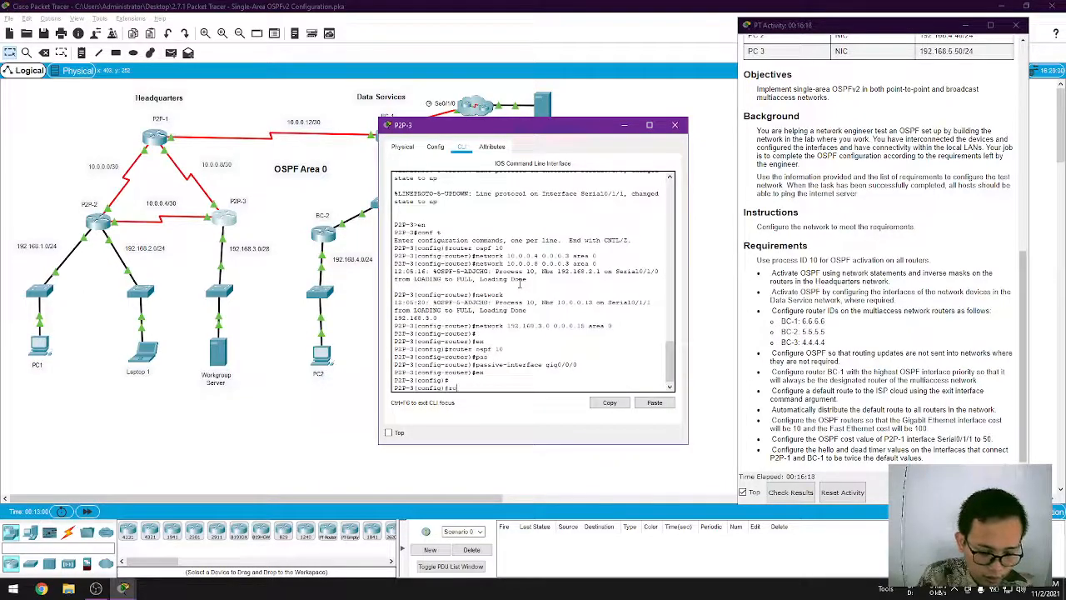
{"action": "type", "text": "uter ospf 10"}
{"action": "key", "text": "Return"}
{"action": "left_click", "coordinate": [660, 403]}
{"action": "key", "text": "Return"}
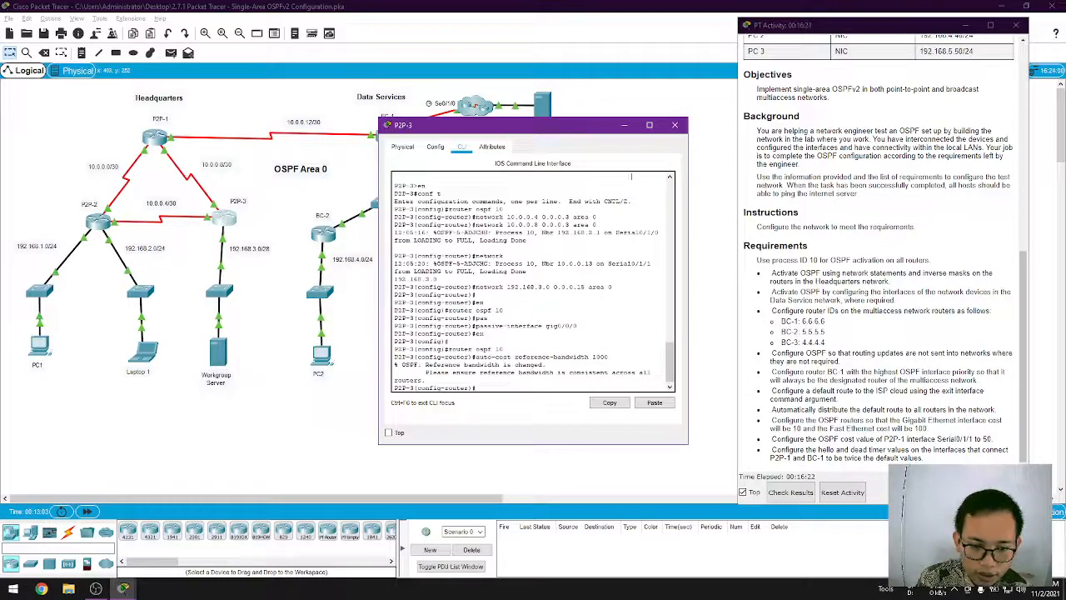
{"action": "left_click", "coordinate": [675, 125]}
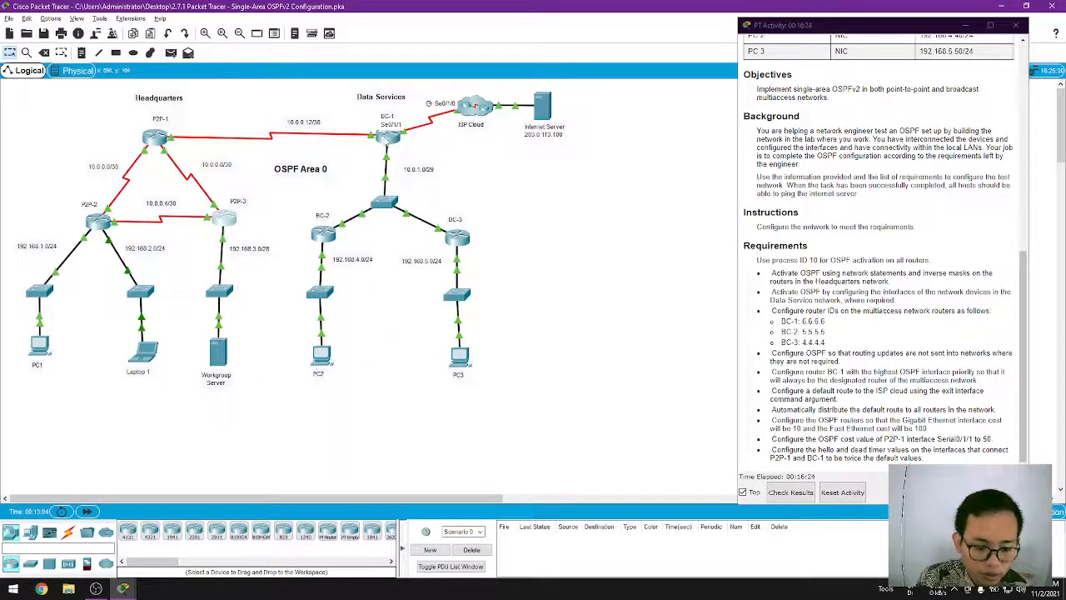
Apply the copied auto-cost reference-bandwidth 1000 command in OSPF process 10 on router BC-1 and close its window.
{"action": "mouse_move", "coordinate": [386, 143]}
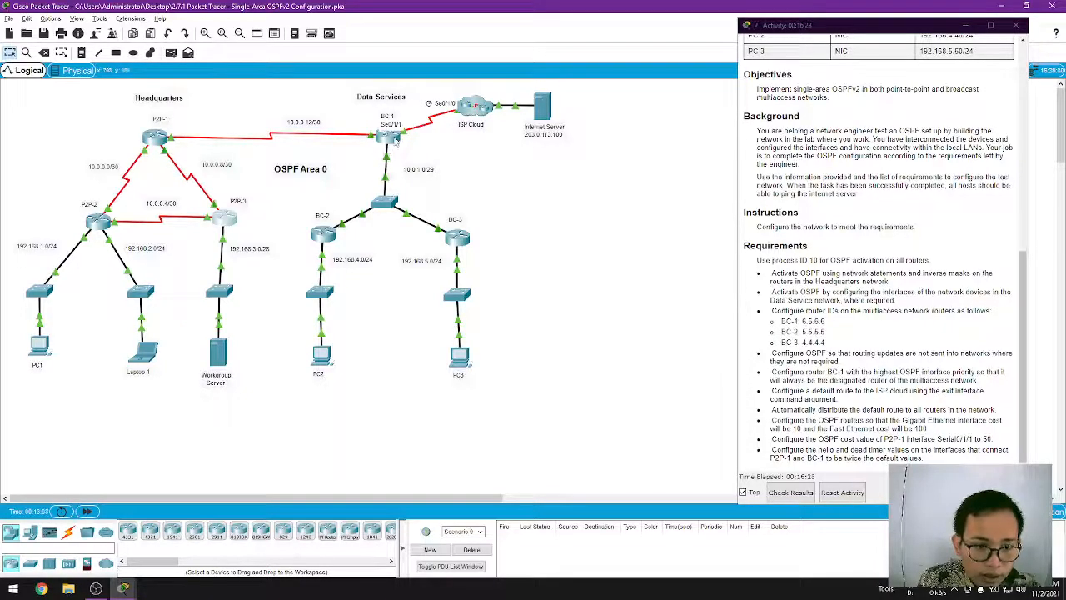
{"action": "left_click", "coordinate": [390, 138]}
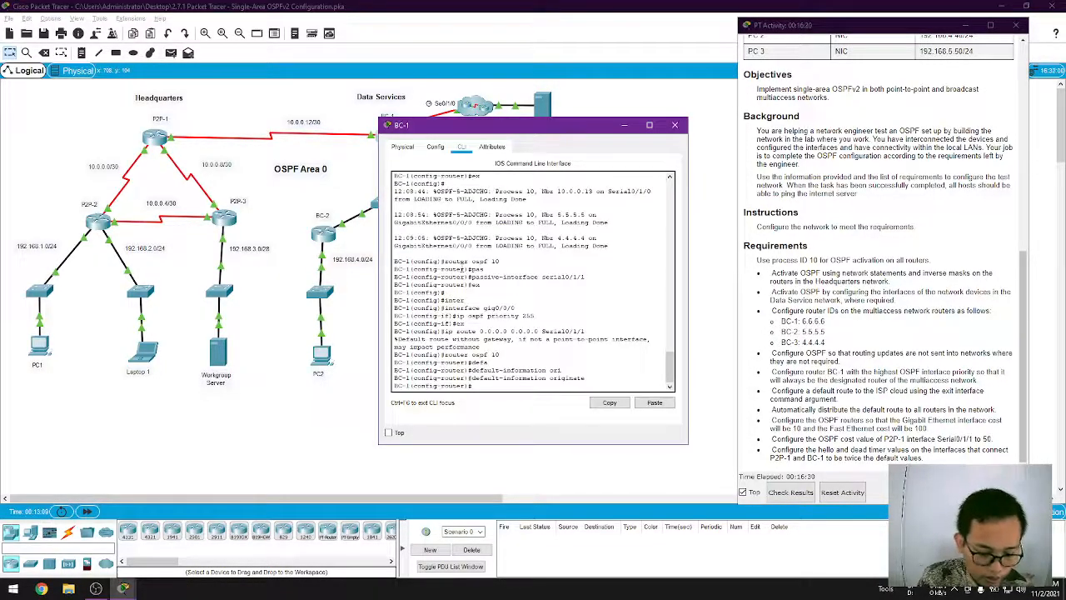
{"action": "type", "text": "ex"}
{"action": "key", "text": "Return"}
{"action": "type", "text": "router"}
{"action": "key", "text": "BackSpace"}
{"action": "key", "text": "BackSpace"}
{"action": "key", "text": "BackSpace"}
{"action": "key", "text": "BackSpace"}
{"action": "key", "text": "BackSpace"}
{"action": "key", "text": "BackSpace"}
{"action": "key", "text": "BackSpace"}
{"action": "type", "text": "er ospf"}
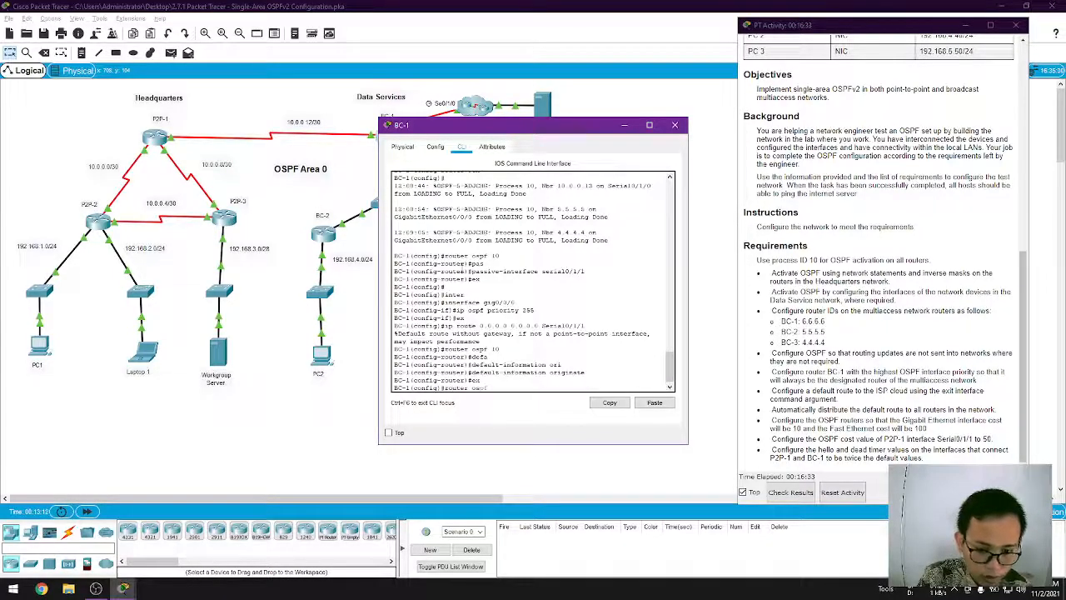
{"action": "type", "text": " 10"}
{"action": "key", "text": "Return"}
{"action": "left_click", "coordinate": [654, 403]}
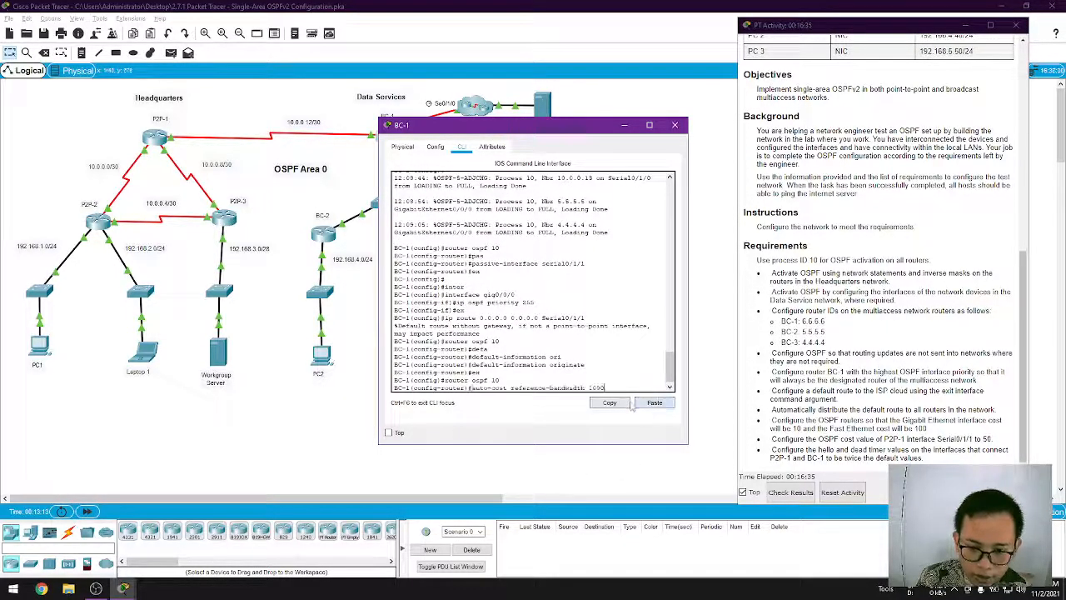
{"action": "key", "text": "Return"}
{"action": "left_click", "coordinate": [674, 125]}
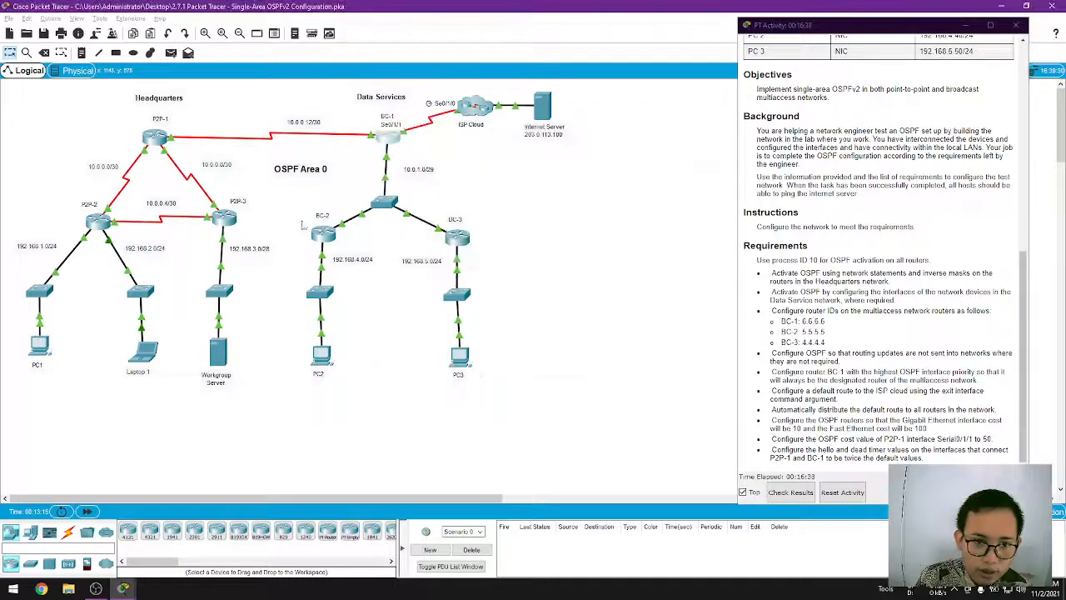
Apply the copied auto-cost reference-bandwidth 1000 command in OSPF process 10 on router BC-2 and close its window.
{"action": "left_click", "coordinate": [325, 235]}
{"action": "type", "text": "router ospf 10"}
{"action": "key", "text": "Return"}
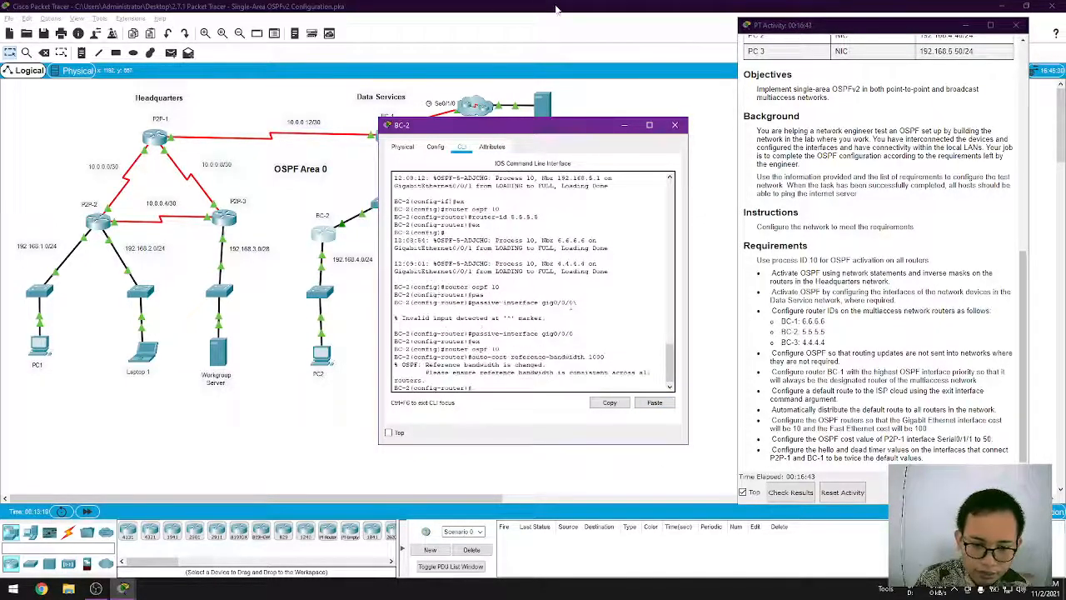
{"action": "left_click", "coordinate": [674, 124]}
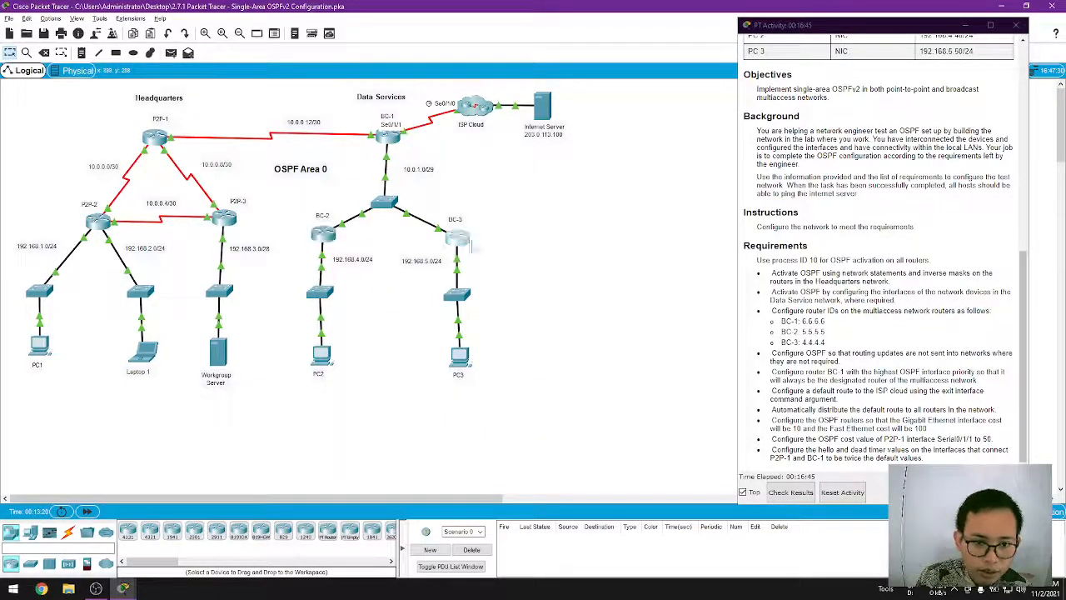
Apply the copied auto-cost reference-bandwidth 1000 command in OSPF process 10 on router BC-3 and close its window.
{"action": "left_click", "coordinate": [457, 238]}
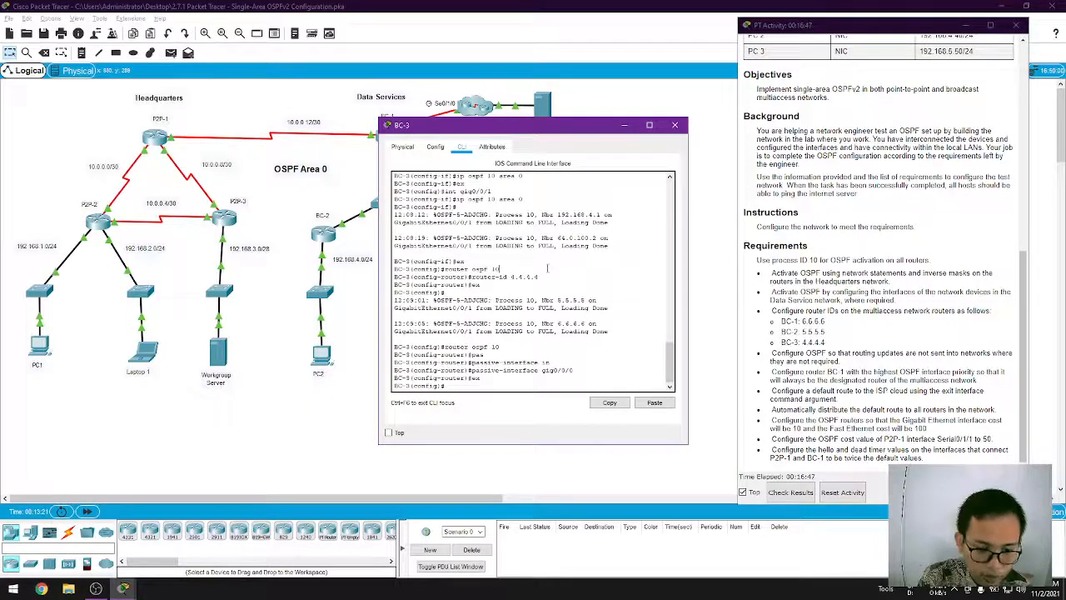
{"action": "type", "text": "router ospf 10"}
{"action": "key", "text": "Return"}
{"action": "left_click", "coordinate": [664, 404]}
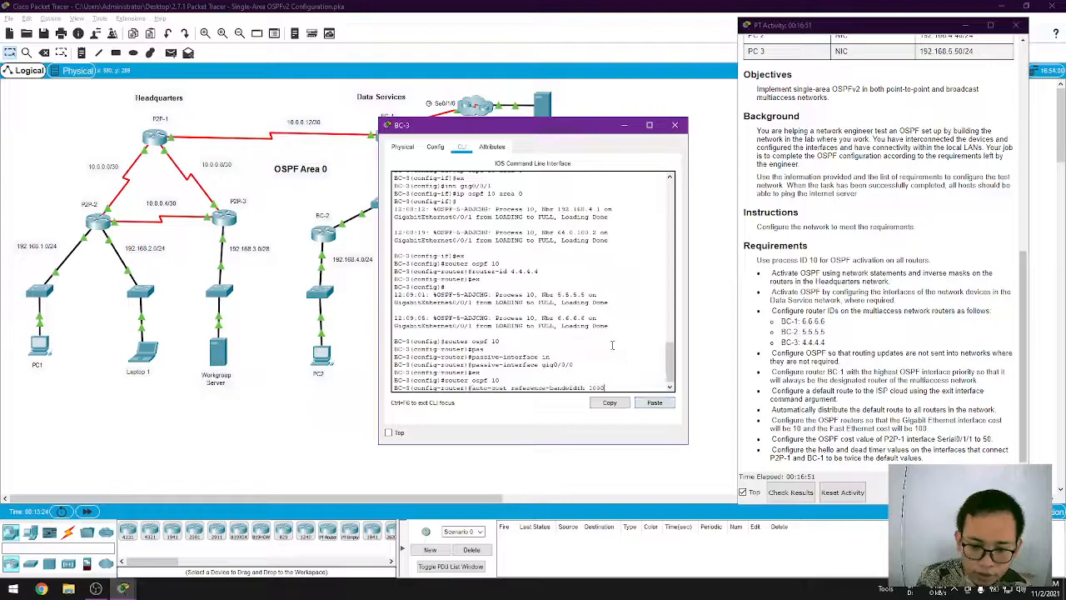
{"action": "key", "text": "Return"}
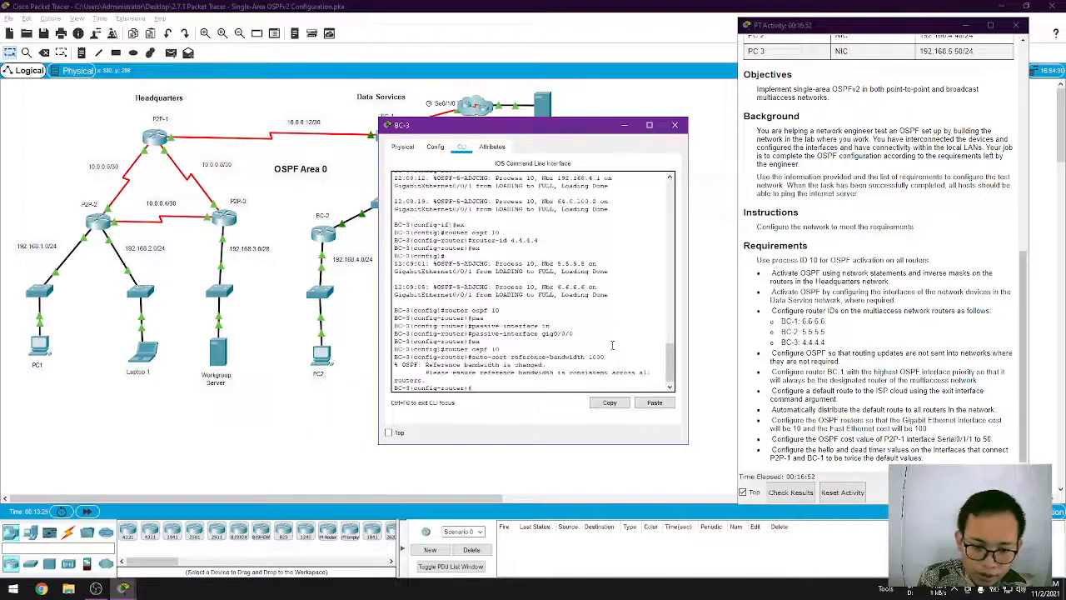
{"action": "left_click", "coordinate": [675, 126]}
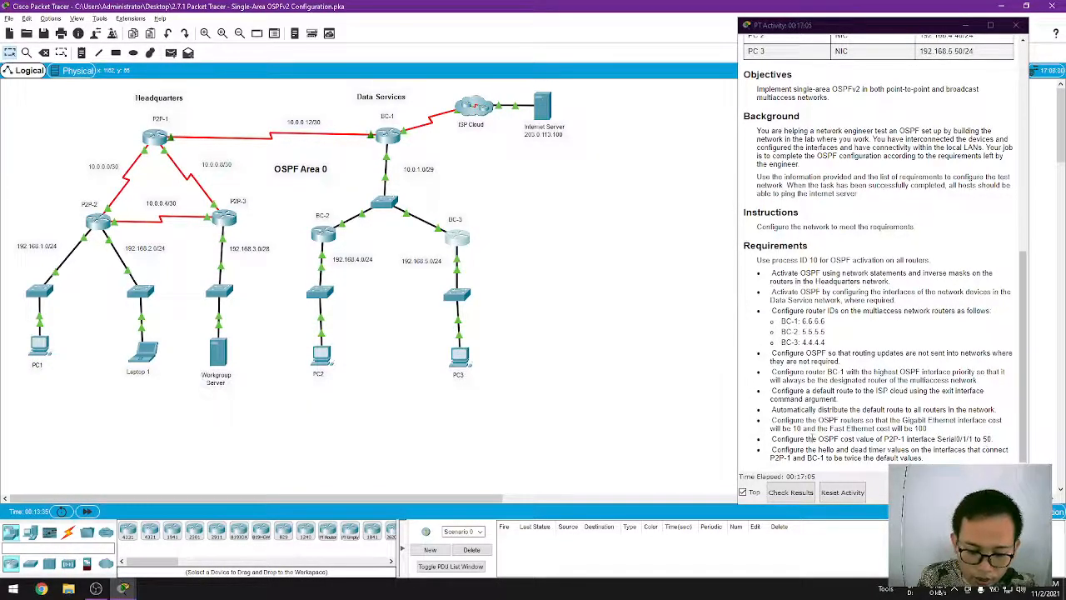
Set the OSPF cost of interface Serial0/1/1 on router P2P-1 to 50 and close the router's window.
{"action": "left_click", "coordinate": [155, 138]}
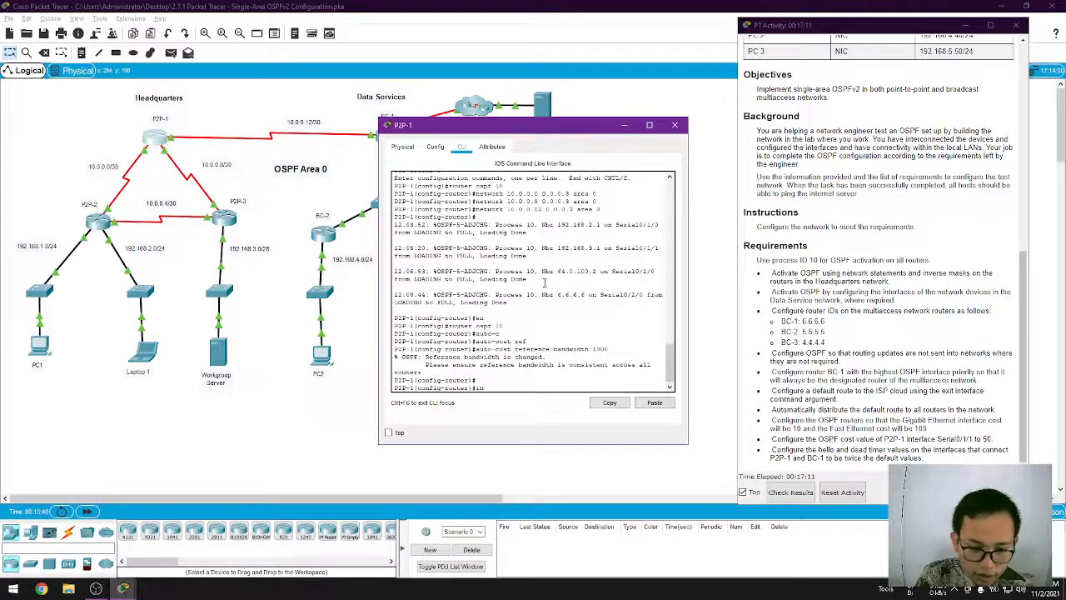
{"action": "type", "text": "interface serial0"}
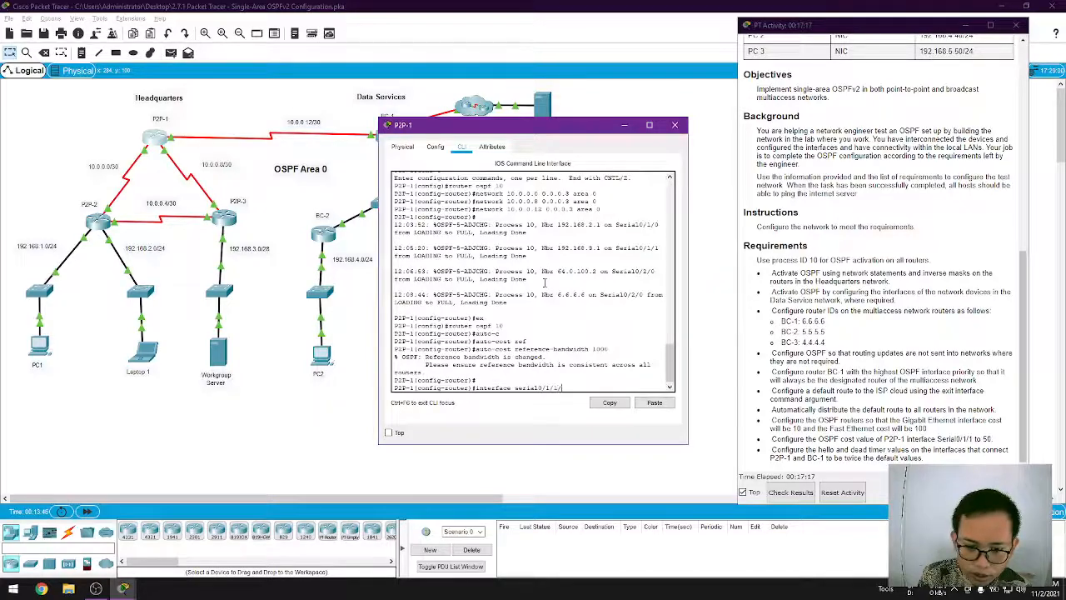
{"action": "type", "text": "/1/1"}
{"action": "key", "text": "Return"}
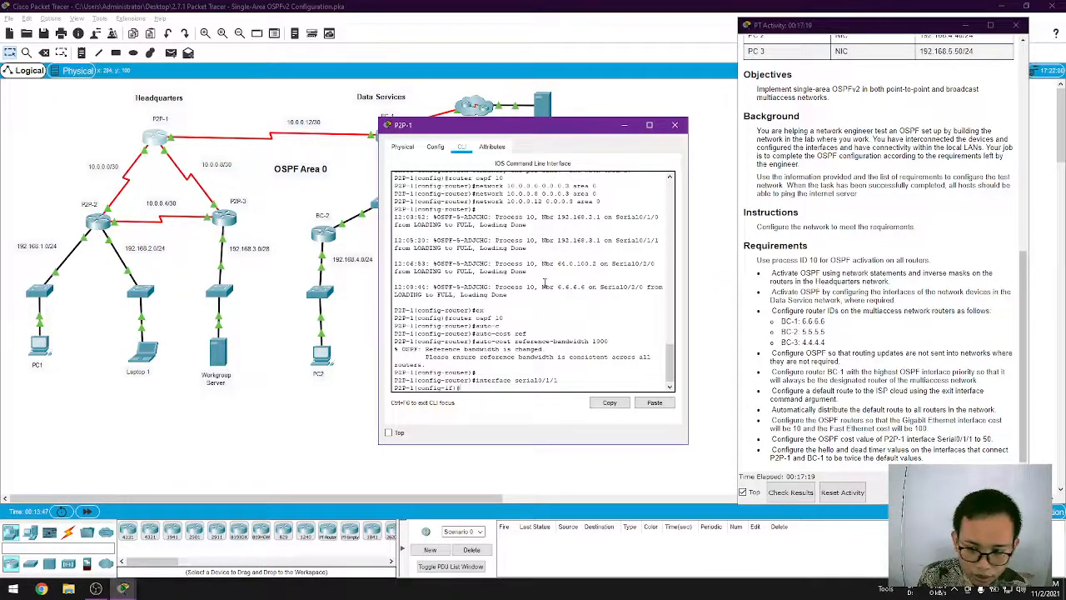
{"action": "type", "text": "ip ospf cost 50"}
{"action": "key", "text": "Return"}
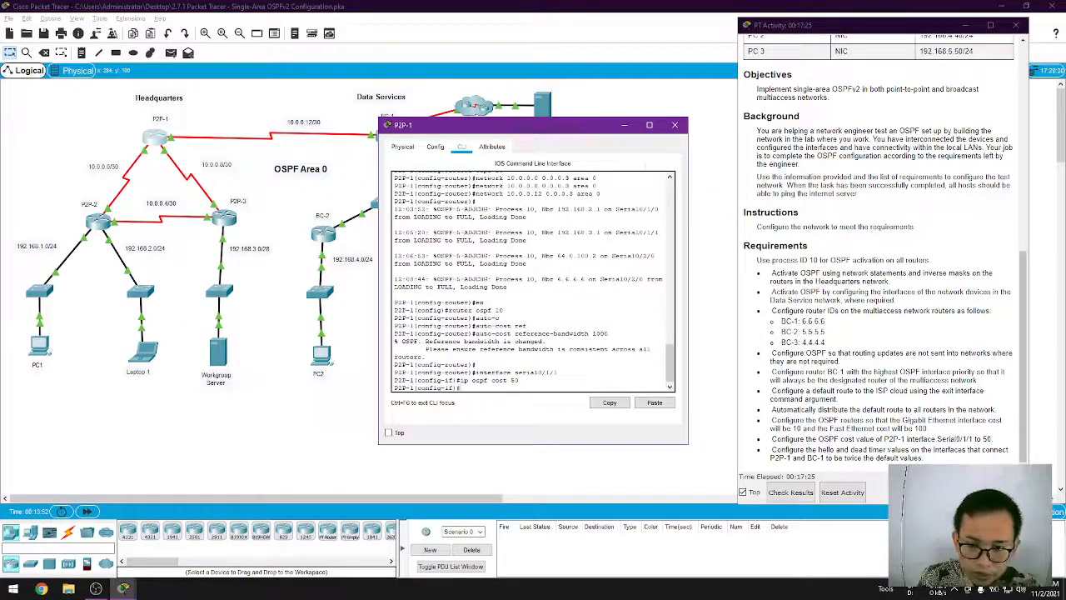
{"action": "left_click", "coordinate": [675, 126]}
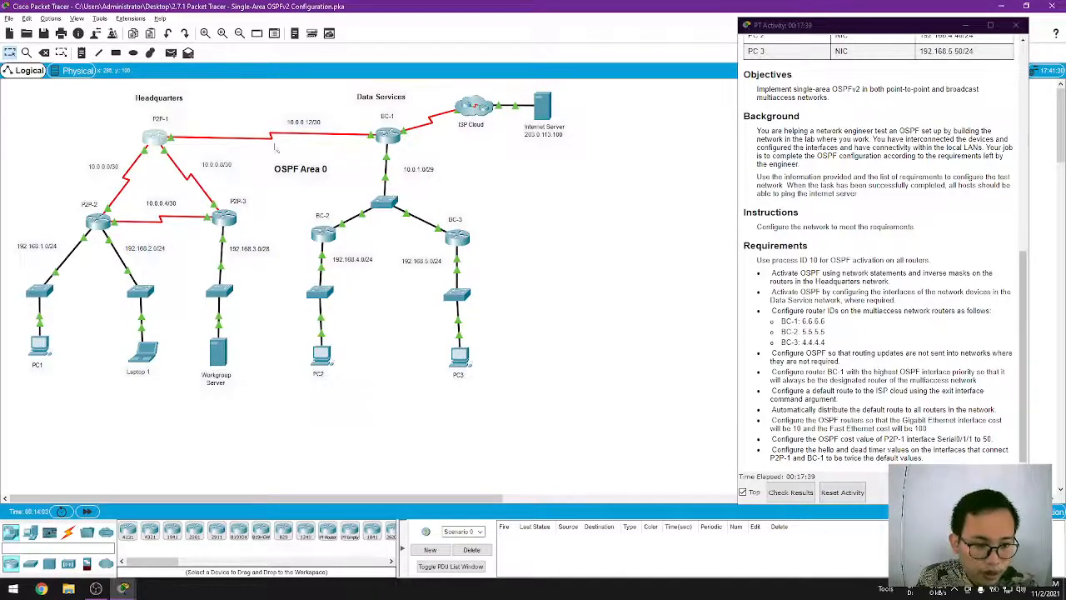
Set the OSPF hello interval to 20 on P2P-1's Serial0/2/0 interface, which connects to BC-1.
{"action": "left_click", "coordinate": [155, 136]}
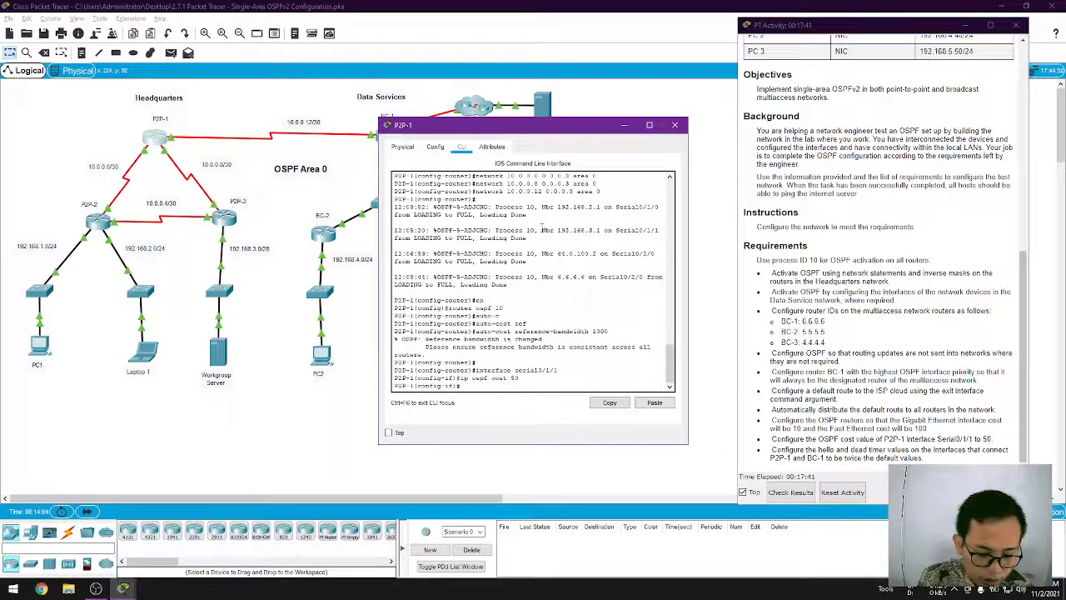
{"action": "type", "text": "ex"}
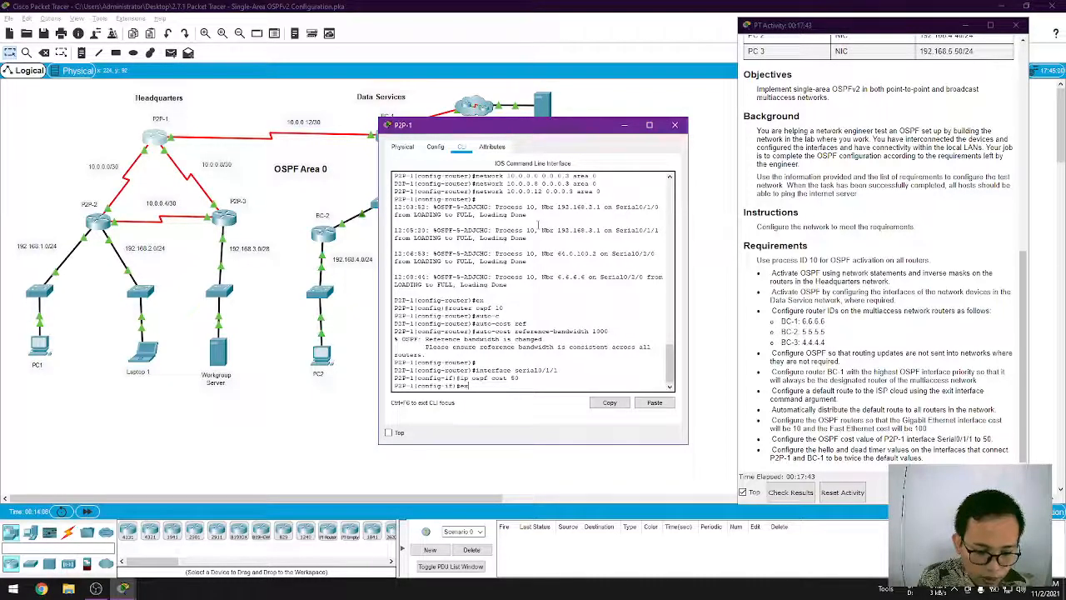
{"action": "key", "text": "Return"}
{"action": "left_click", "coordinate": [40, 138]}
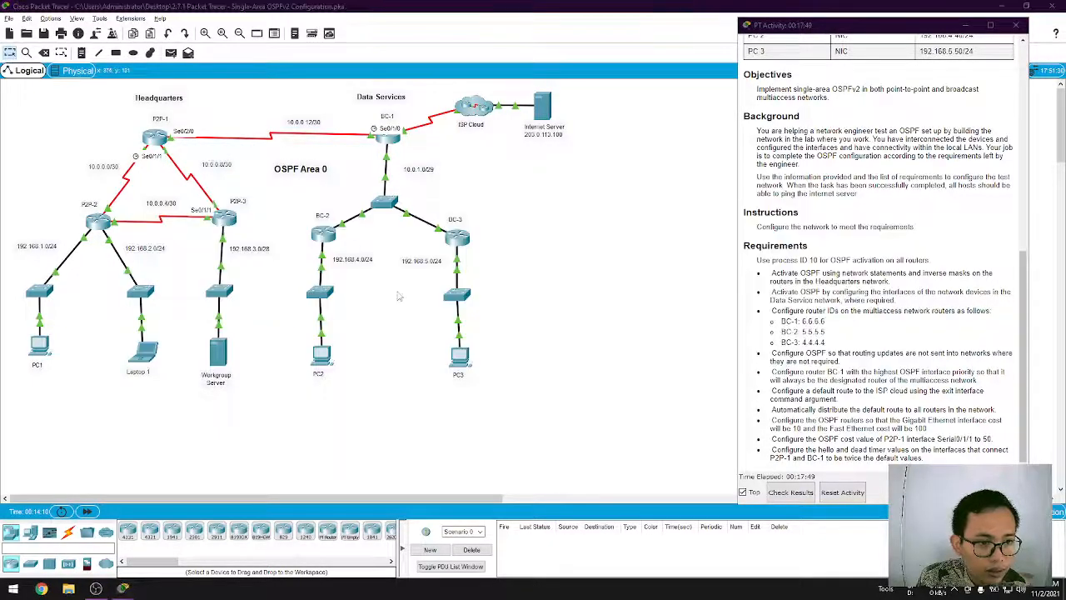
{"action": "key", "text": "alt+Tab"}
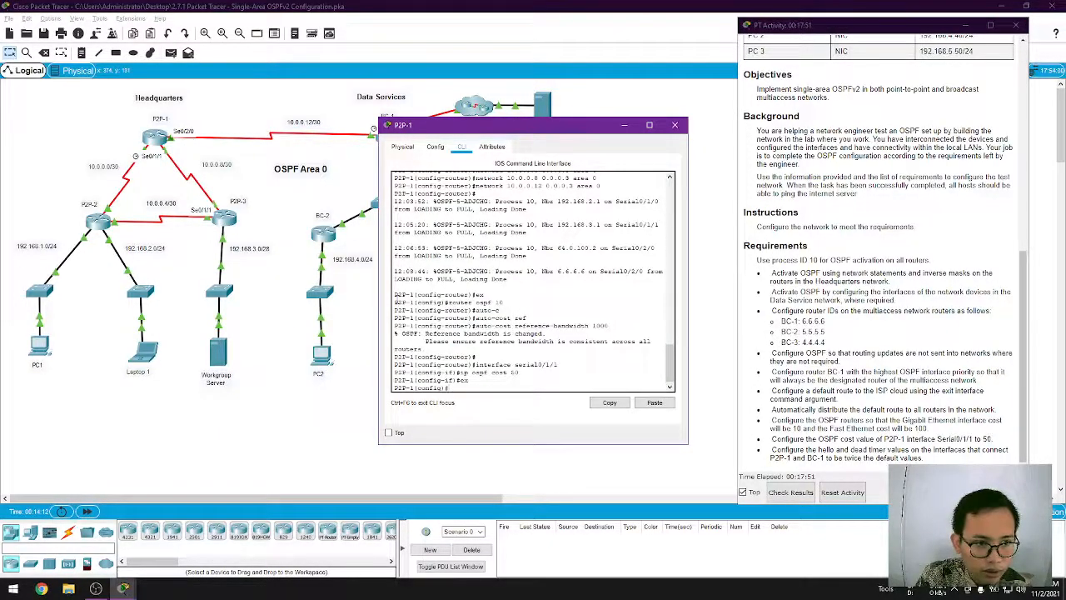
{"action": "type", "text": "interface serial0/3/0"}
{"action": "key", "text": "Return"}
{"action": "type", "text": "ip ospf"}
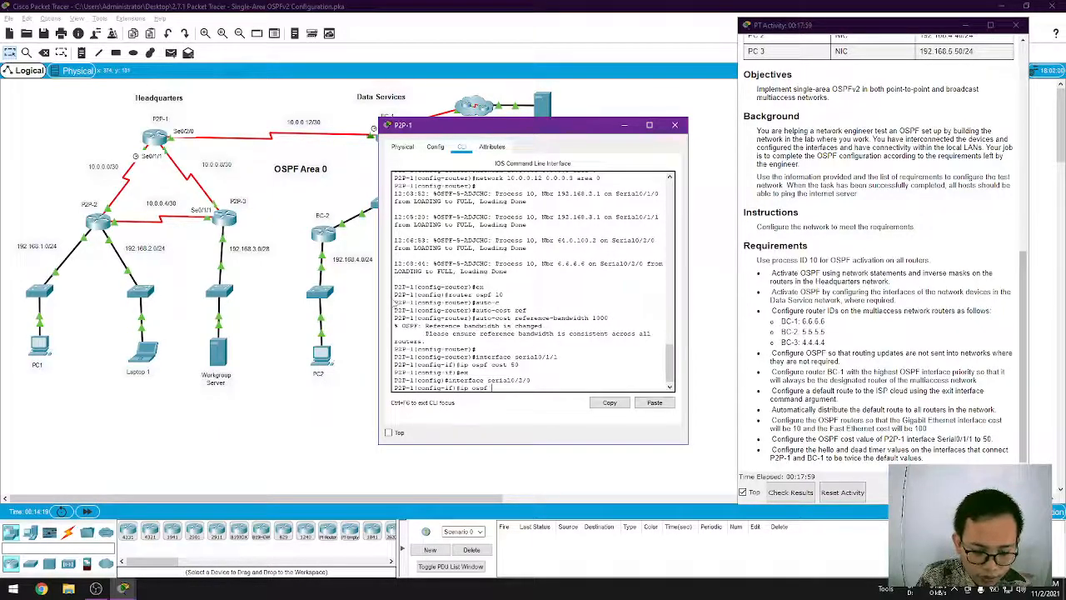
{"action": "type", "text": "hell"}
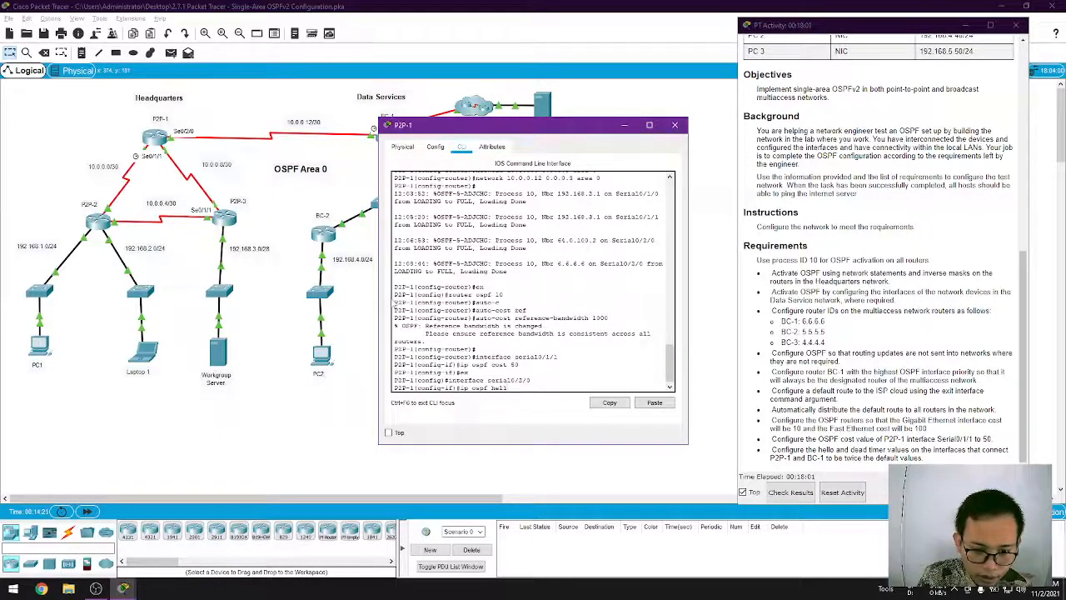
{"action": "type", "text": "o-interval"}
{"action": "key", "text": "Tab"}
{"action": "type", "text": "5"}
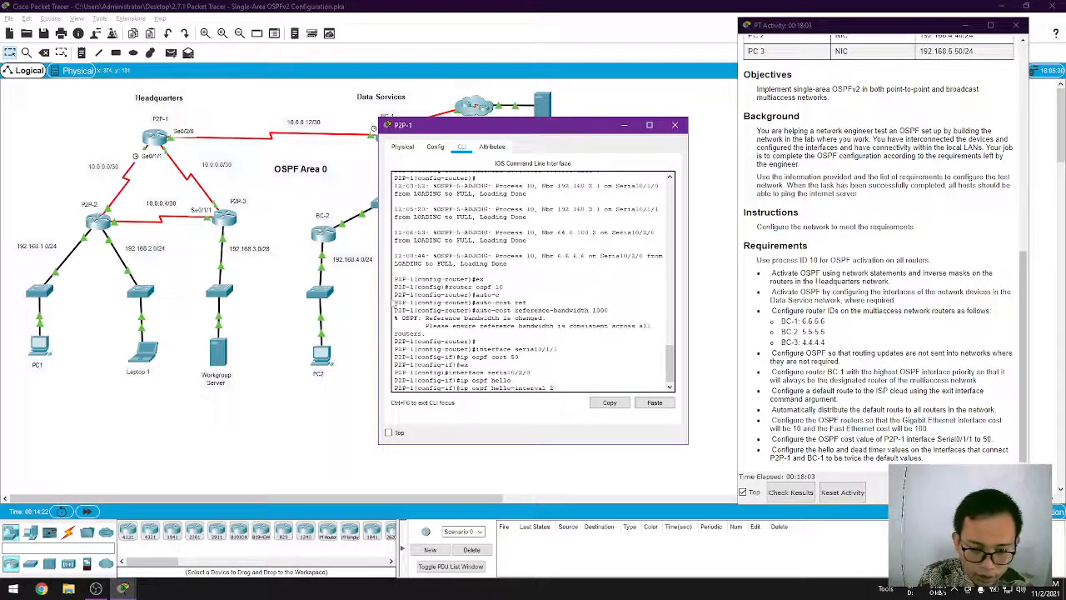
{"action": "type", "text": "20"}
{"action": "key", "text": "Return"}
Set the OSPF dead interval to 80 on P2P-1's Serial0/2/0 interface, exit interface configuration and close the router's window.
{"action": "type", "text": "ip ospf dead-interval 80"}
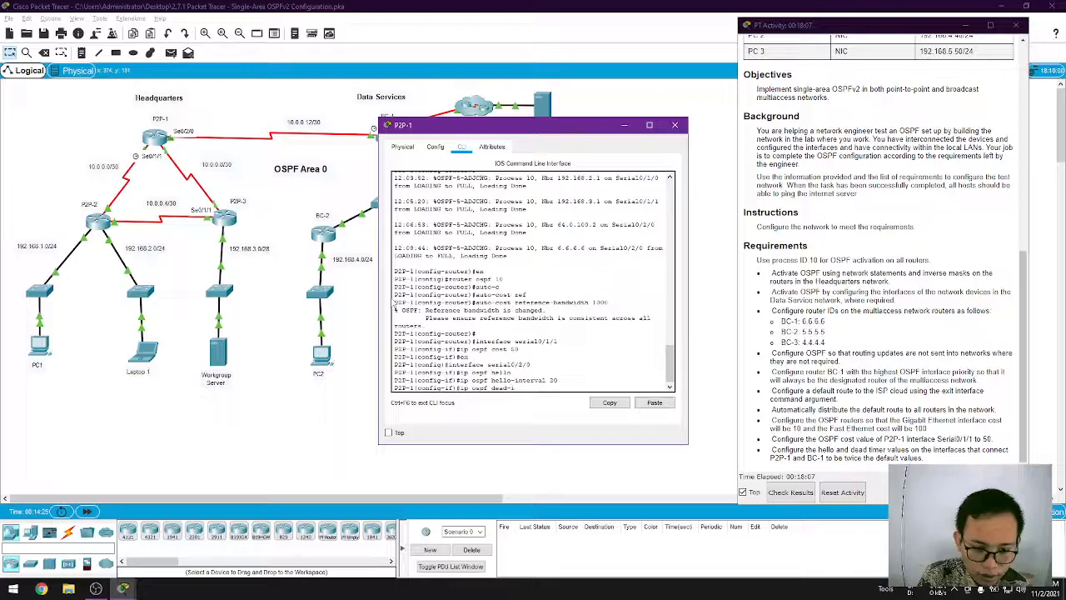
{"action": "key", "text": "Tab"}
{"action": "type", "text": "80"}
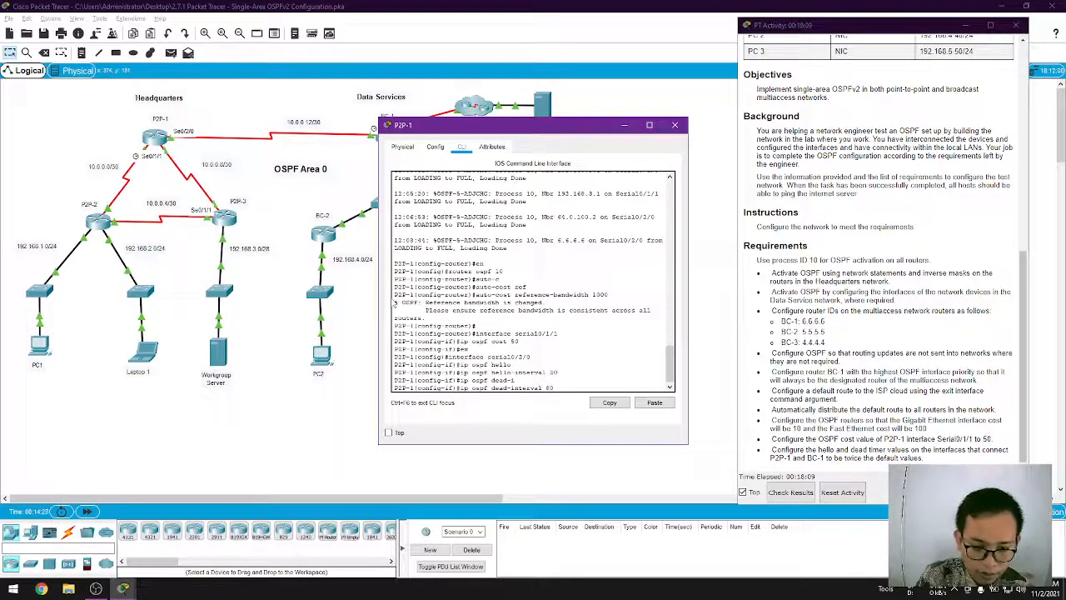
{"action": "key", "text": "Return"}
{"action": "type", "text": "ex"}
{"action": "key", "text": "Return"}
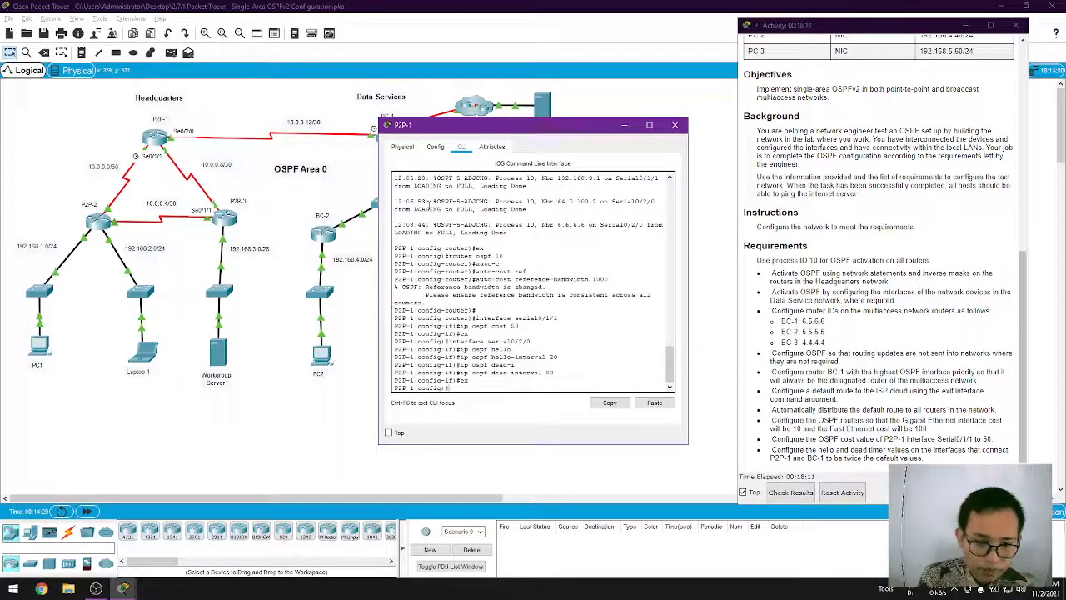
{"action": "left_click", "coordinate": [674, 125]}
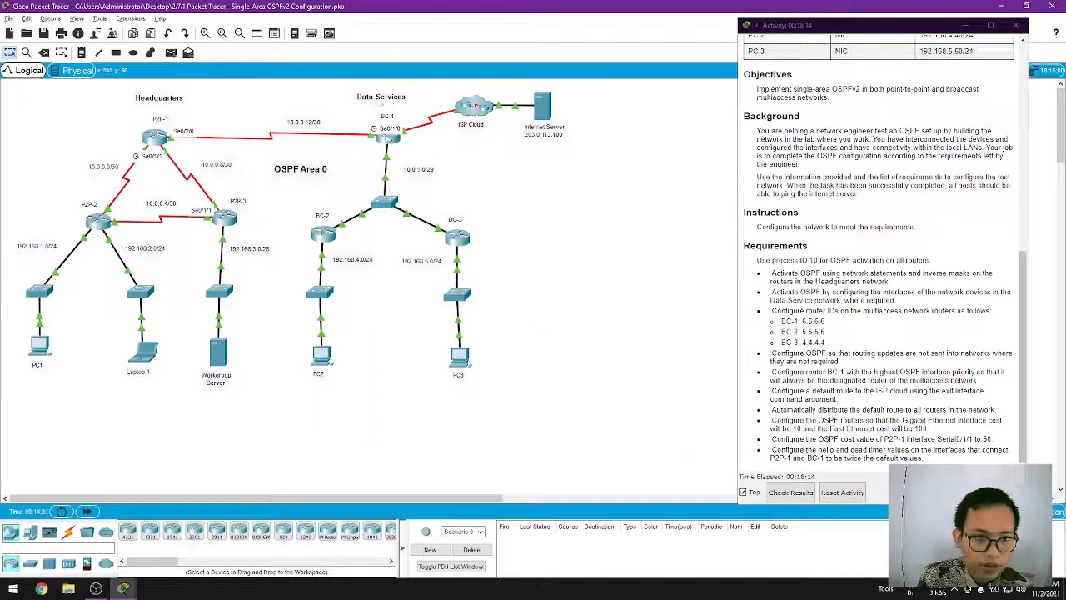
Set the OSPF hello interval to 20 on BC-1's Serial0/1/0 interface, which connects to P2P-1.
{"action": "left_click", "coordinate": [388, 137]}
{"action": "left_click", "coordinate": [583, 260]}
{"action": "left_click_drag", "start_coordinate": [447, 128], "coordinate": [506, 132]}
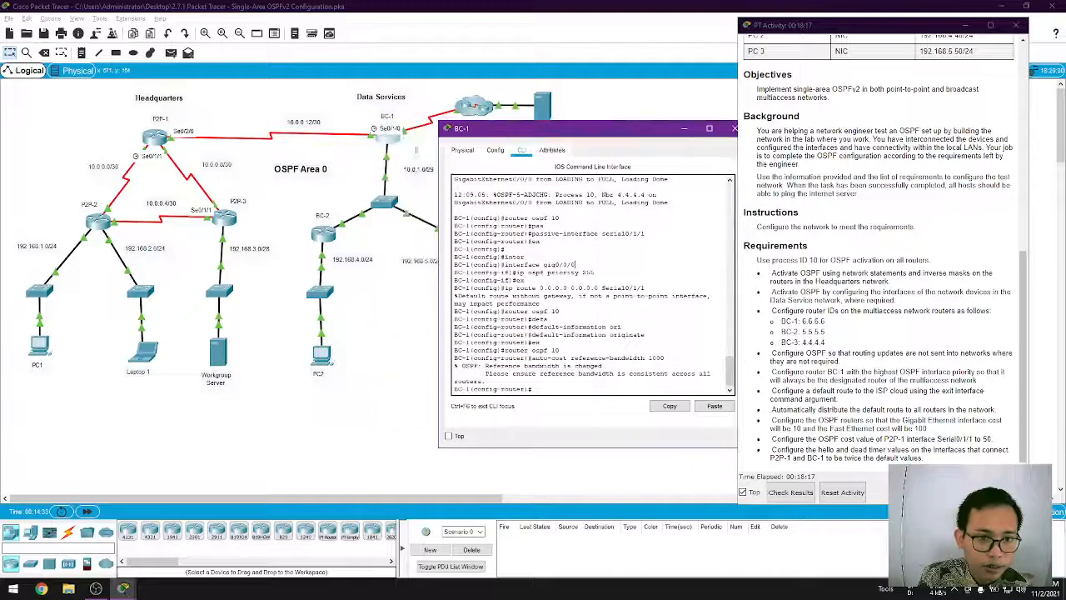
{"action": "type", "text": "e"}
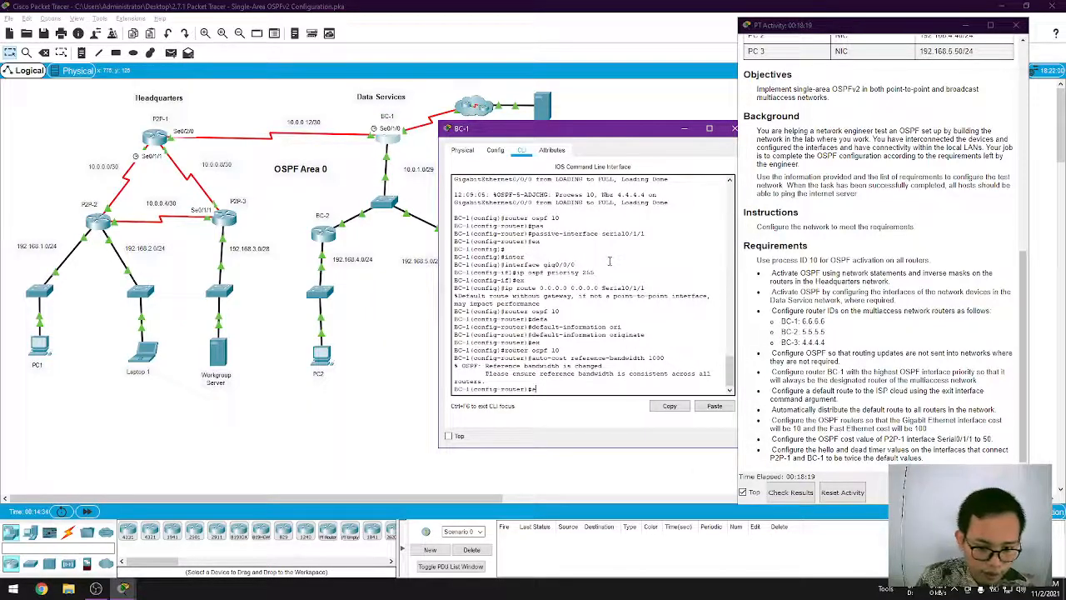
{"action": "type", "text": "x"}
{"action": "key", "text": "Return"}
{"action": "type", "text": "interface ser"}
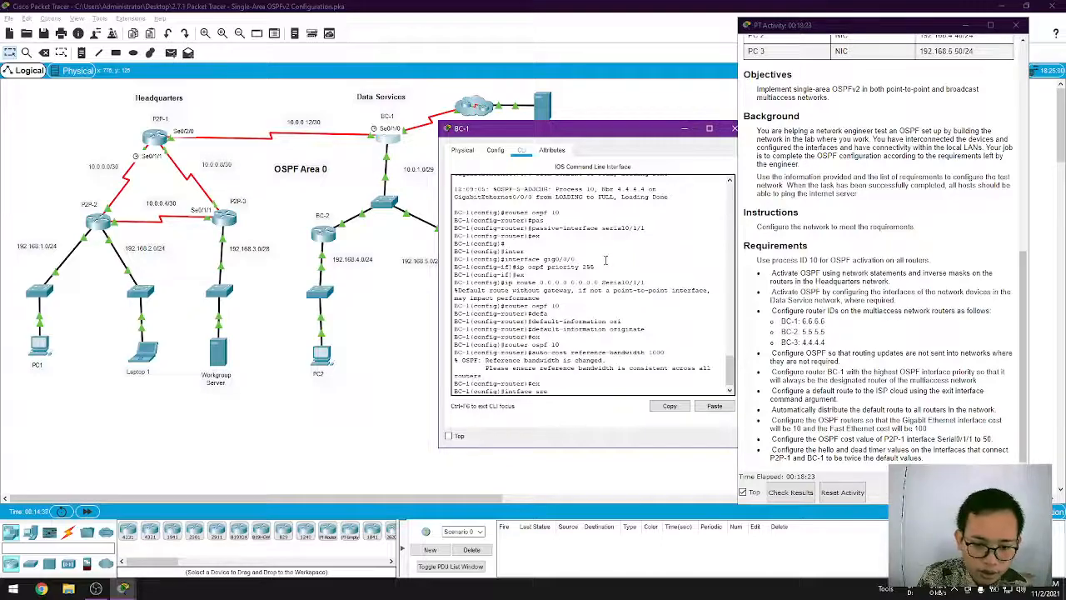
{"action": "key", "text": "BackSpace"}
{"action": "key", "text": "BackSpace"}
{"action": "key", "text": "BackSpace"}
{"action": "key", "text": "BackSpace"}
{"action": "key", "text": "BackSpace"}
{"action": "key", "text": "BackSpace"}
{"action": "key", "text": "BackSpace"}
{"action": "key", "text": "BackSpace"}
{"action": "key", "text": "BackSpace"}
{"action": "key", "text": "BackSpace"}
{"action": "type", "text": "serial 0/1/0"}
{"action": "key", "text": "Return"}
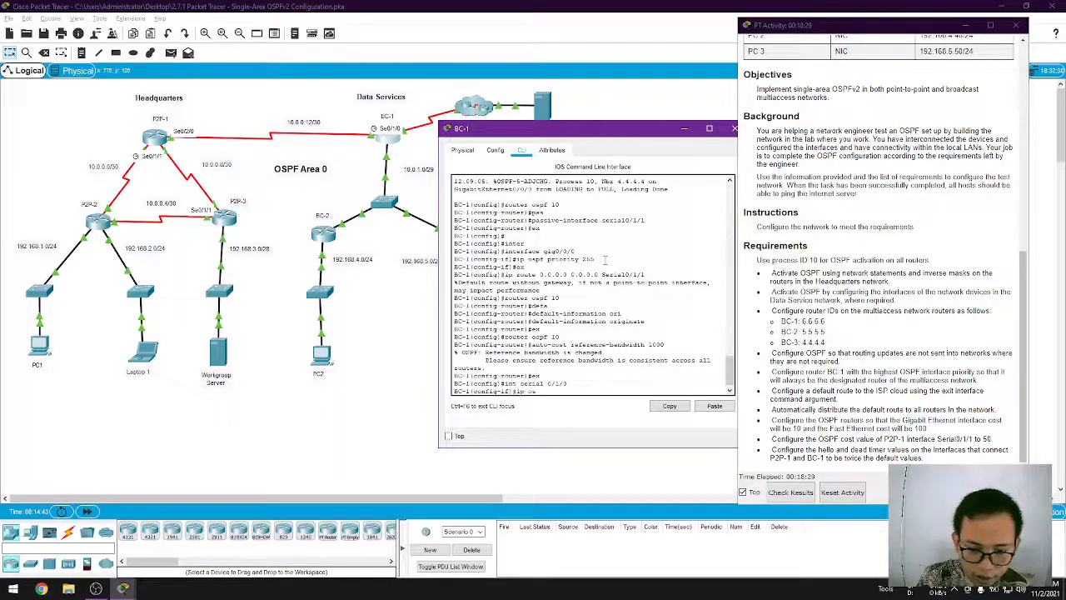
{"action": "type", "text": "ip ospf hell"}
{"action": "key", "text": "Tab"}
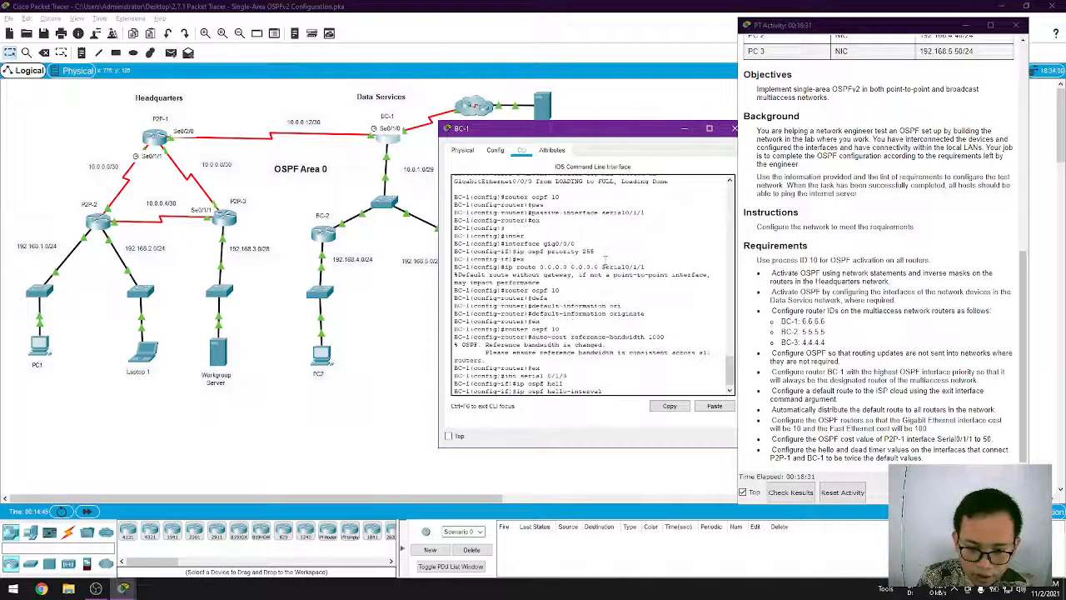
{"action": "type", "text": "20"}
{"action": "key", "text": "Return"}
Set the OSPF dead interval to 80 on BC-1's Serial0/1/0 interface and exit interface configuration.
{"action": "type", "text": "ip ospf dea"}
{"action": "key", "text": "Tab"}
{"action": "type", "text": "80"}
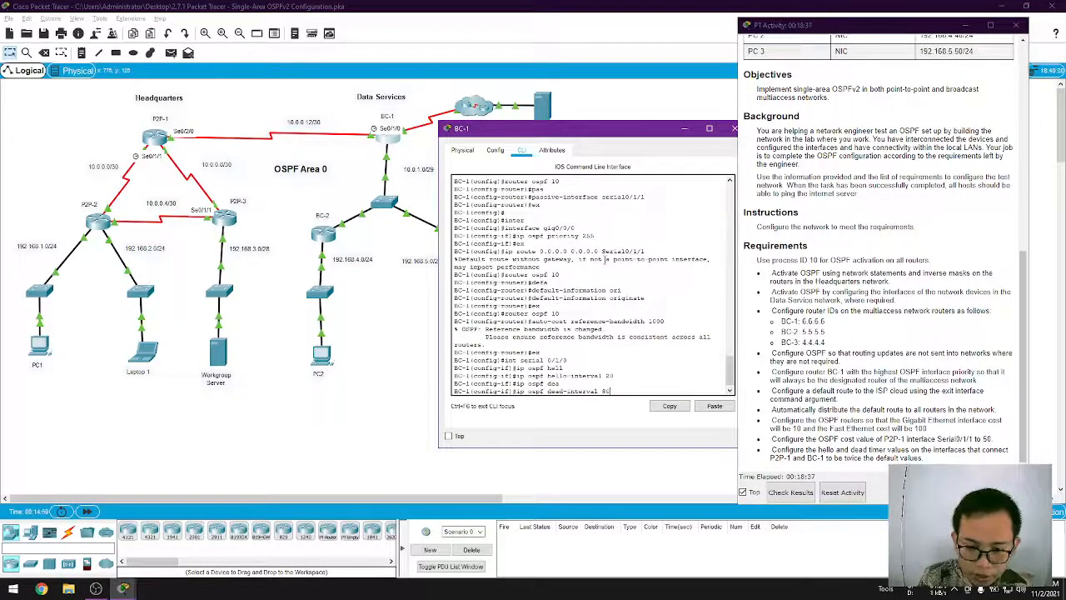
{"action": "key", "text": "Return"}
{"action": "type", "text": "ex"}
{"action": "key", "text": "Return"}
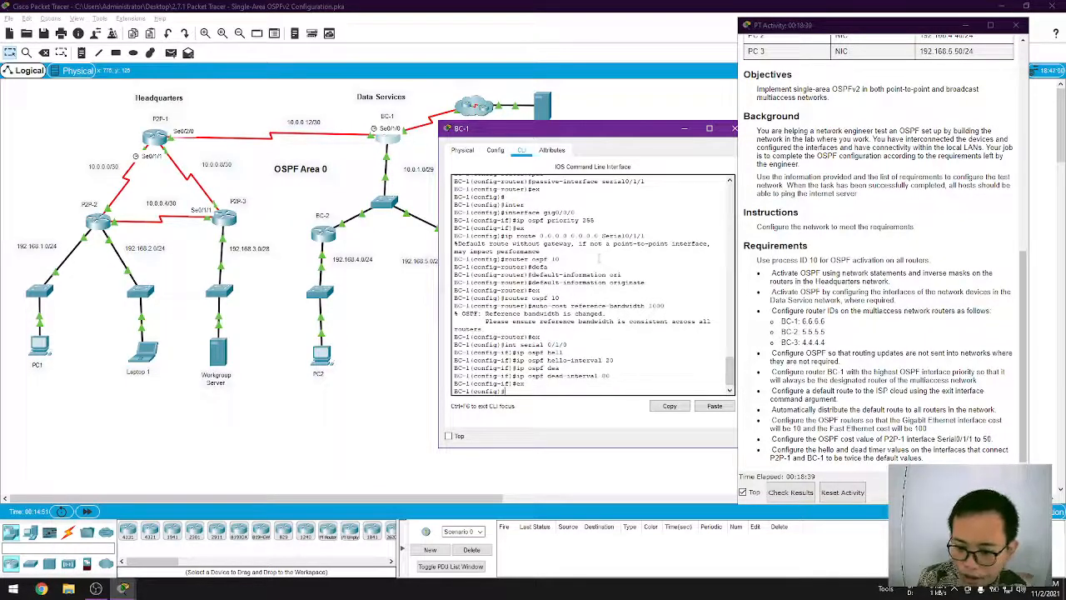
{"action": "left_click", "coordinate": [1008, 451]}
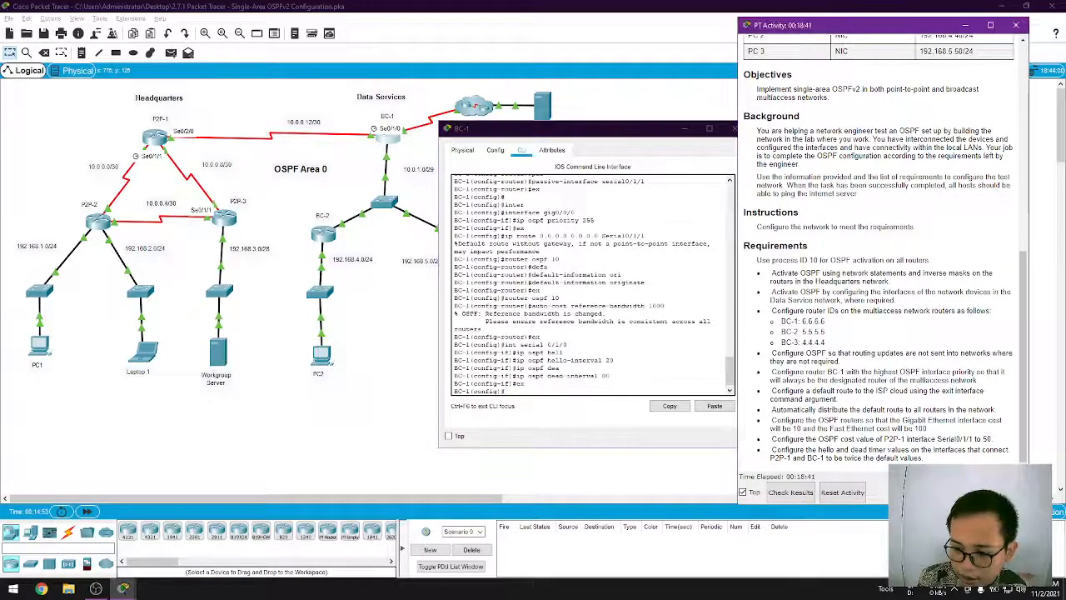
Check the activity results, minimize BC-1's window, and review the connectivity tests and the assessment items of all routers.
{"action": "left_click", "coordinate": [790, 491]}
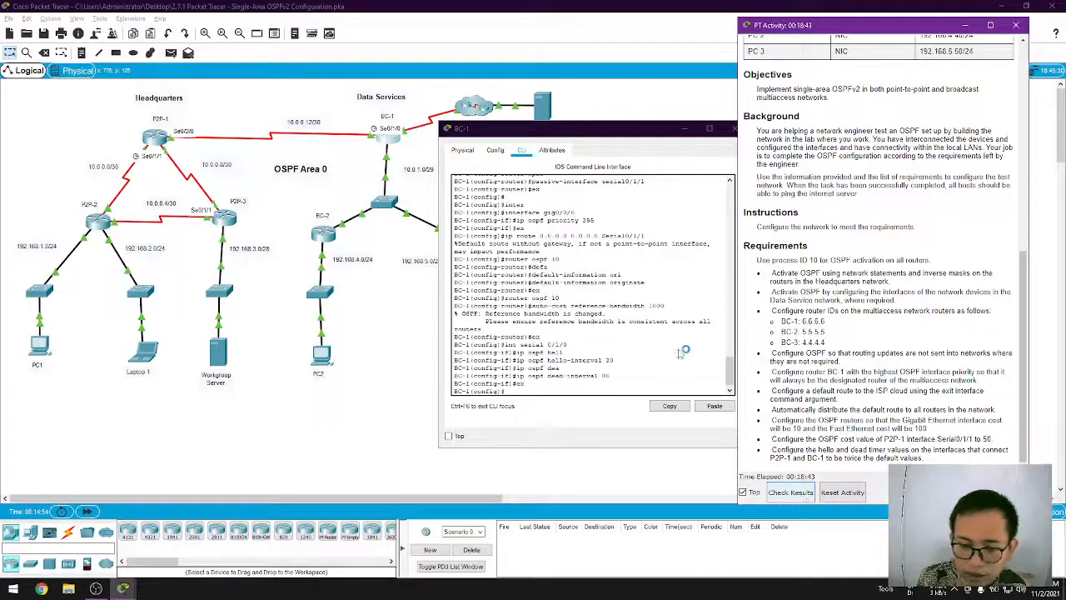
{"action": "left_click", "coordinate": [686, 129]}
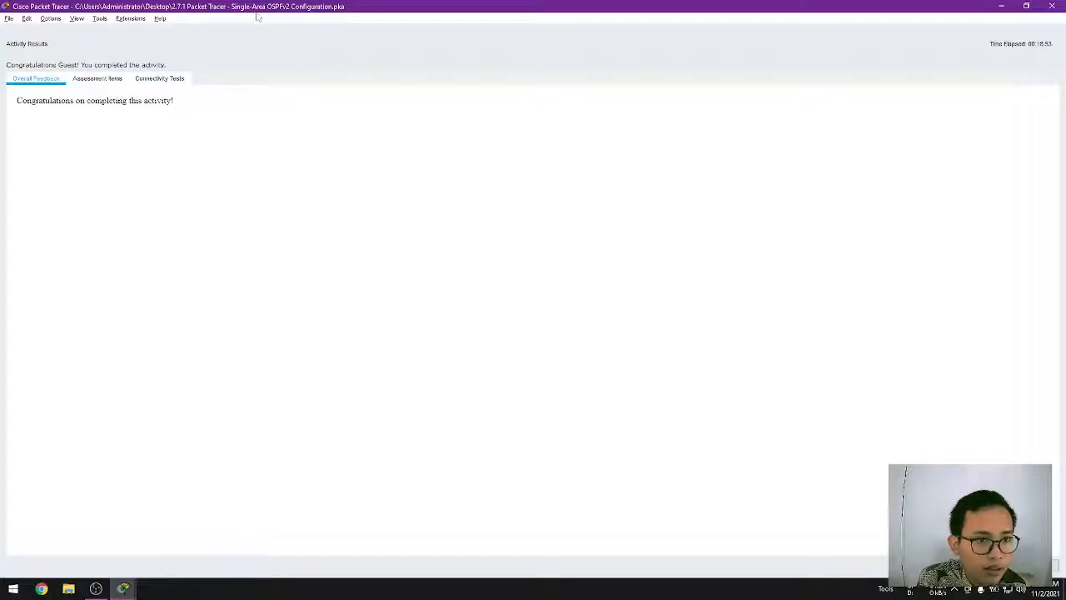
{"action": "left_click", "coordinate": [158, 81]}
{"action": "left_click", "coordinate": [98, 79]}
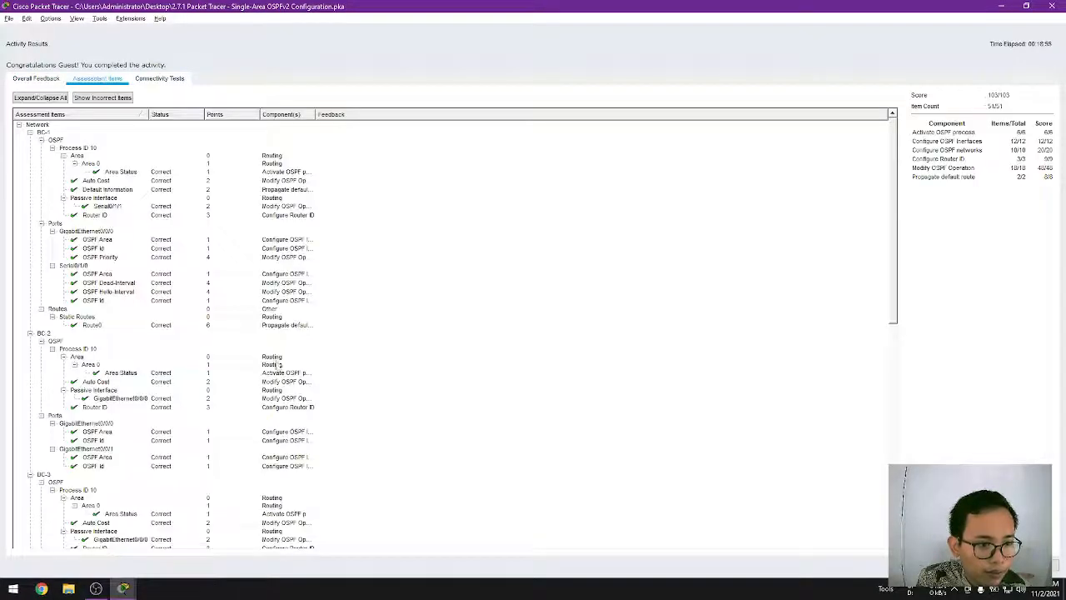
{"action": "scroll", "coordinate": [194, 314], "scroll_direction": "down", "scroll_amount": 10}
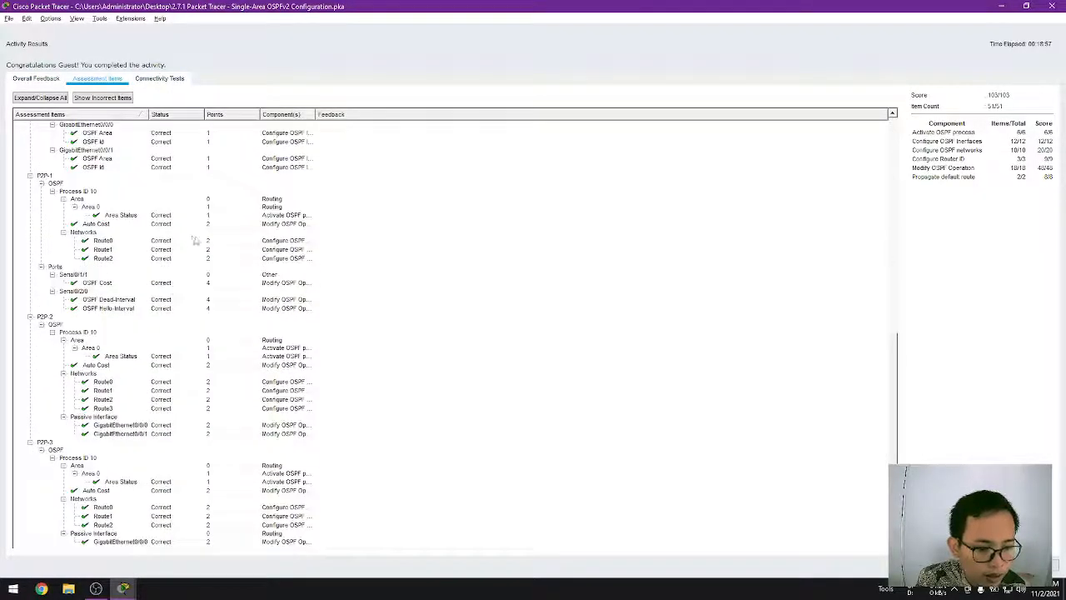
{"action": "scroll", "coordinate": [193, 240], "scroll_direction": "up", "scroll_amount": 10}
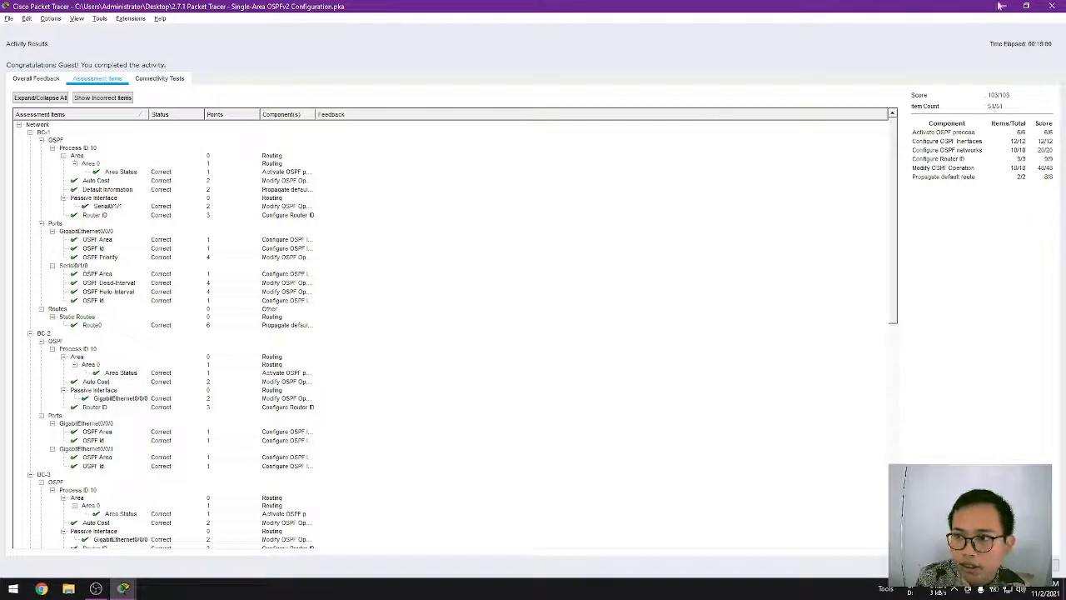
Minimize and restore the activity results window, and show the overall feedback.
{"action": "left_click", "coordinate": [1002, 6]}
{"action": "mouse_move", "coordinate": [124, 587]}
{"action": "left_click", "coordinate": [100, 550]}
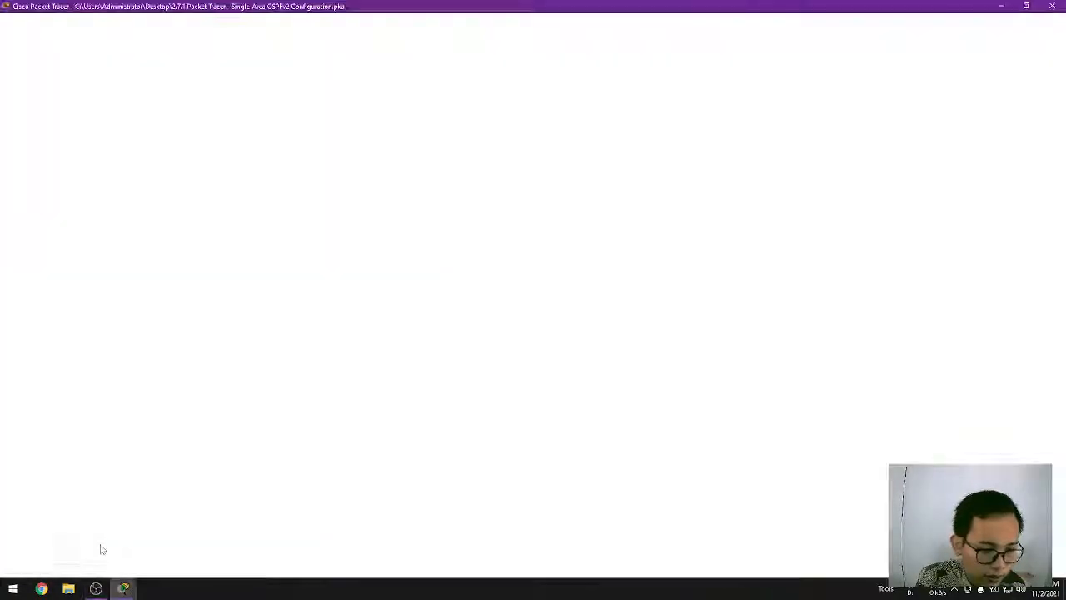
{"action": "left_click", "coordinate": [36, 79]}
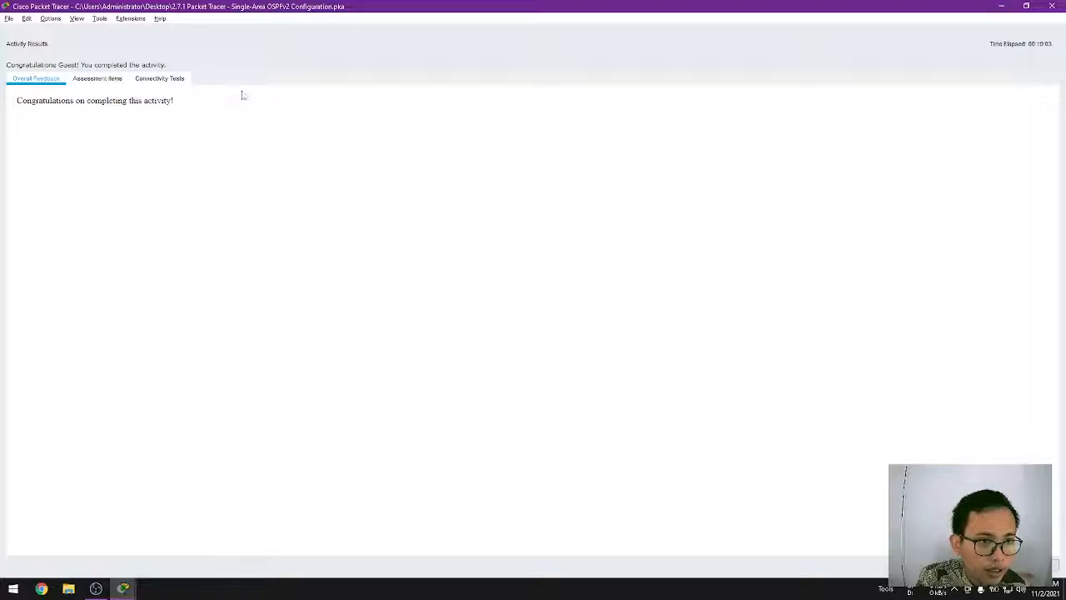